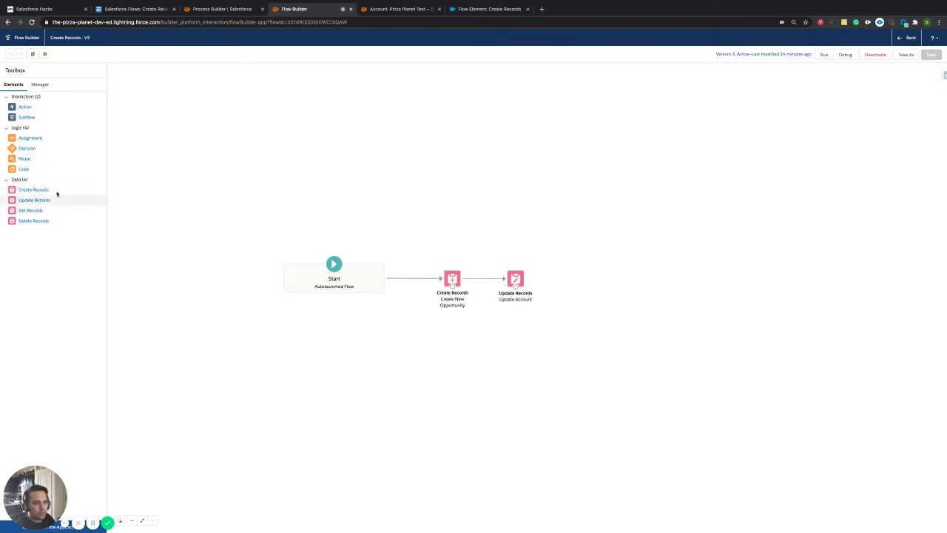
# Switch to the Google Docs outline for the Create Records Element and highlight its text from Words of Caution through Flow Design
pyautogui.click(145, 11)
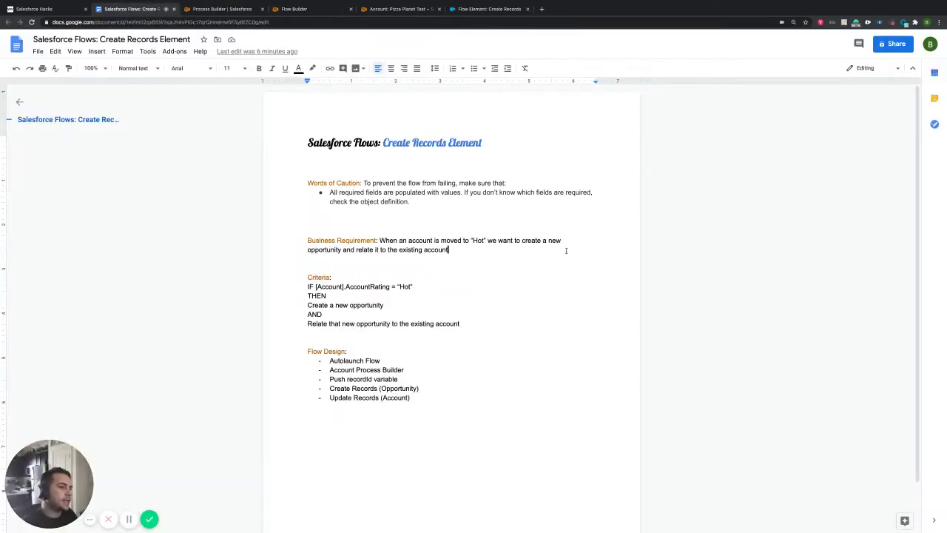
pyautogui.moveTo(416, 399); pyautogui.dragTo(362, 183)
# Switch to the Salesforce Hacks blog and browse the posts in its Apps and Podcast categories
pyautogui.click(59, 9)
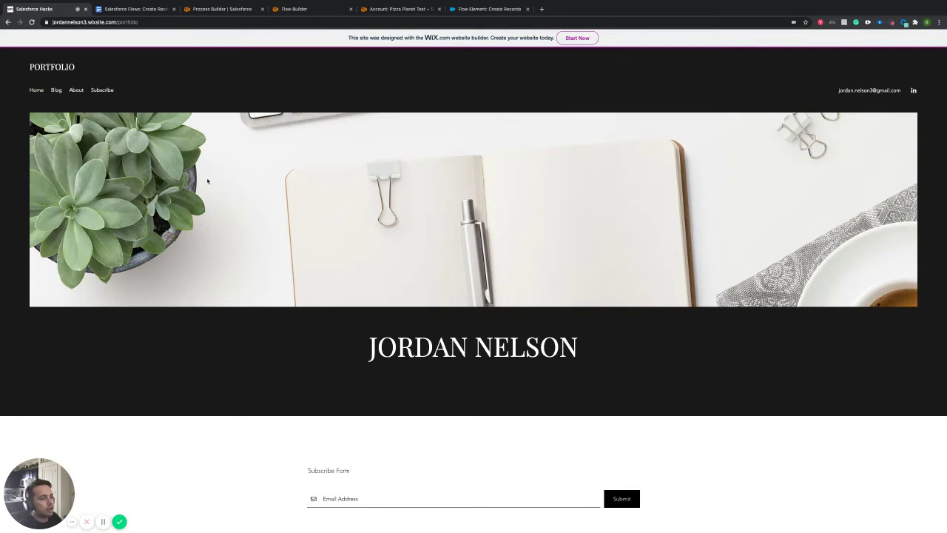
pyautogui.scroll(-4, 244, 233)
pyautogui.scroll(-2, 238, 235)
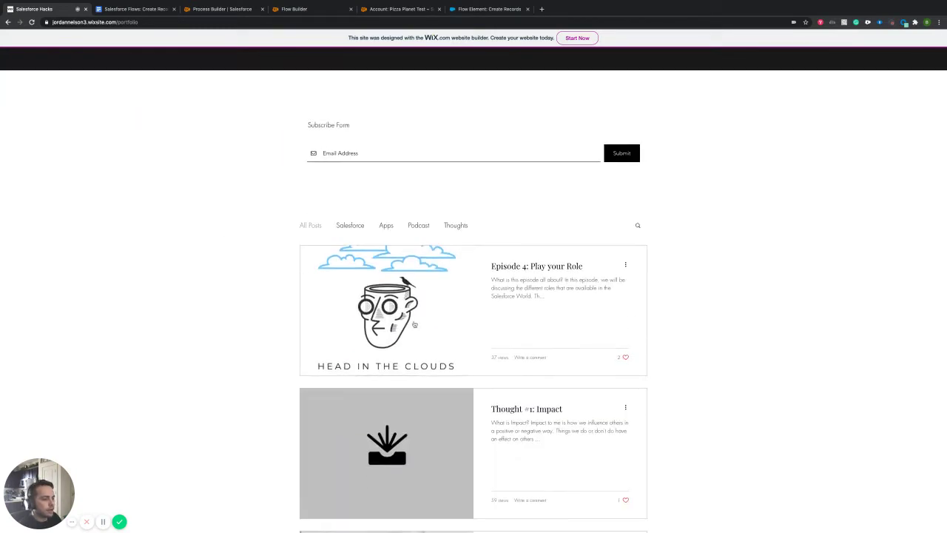
pyautogui.click(386, 226)
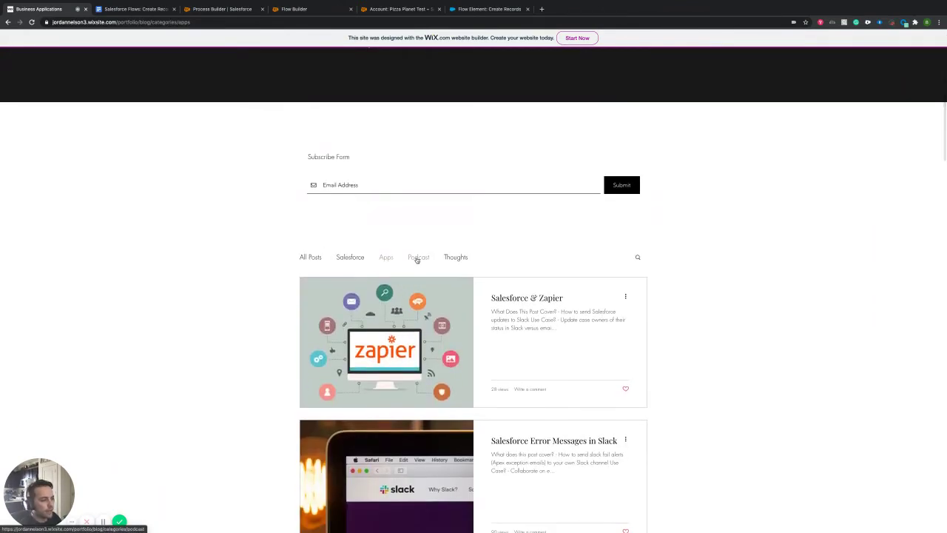
pyautogui.click(418, 256)
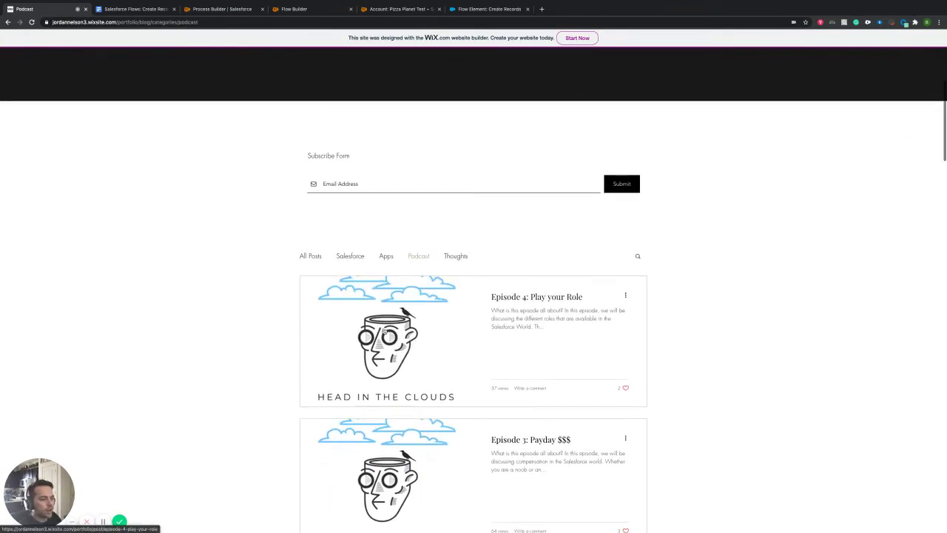
pyautogui.scroll(-3, 450, 332)
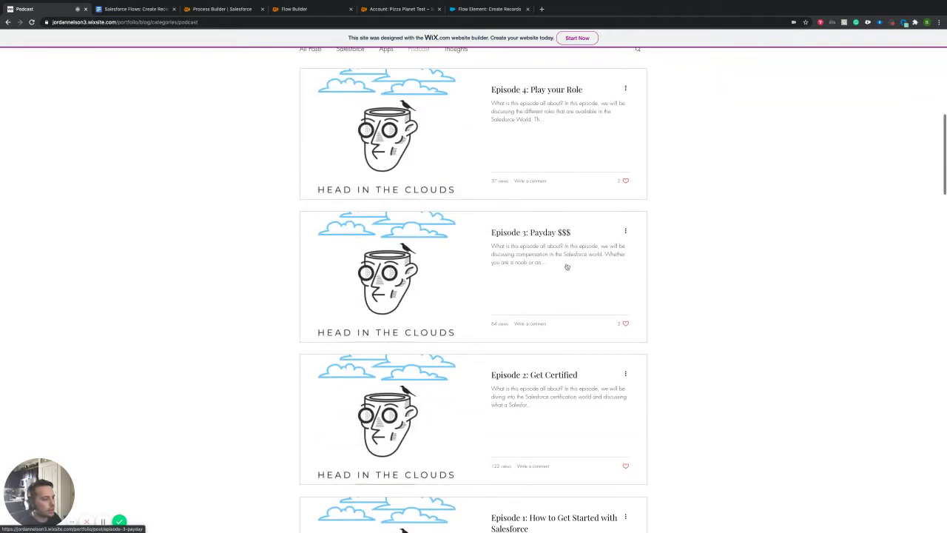
pyautogui.scroll(-1, 575, 314)
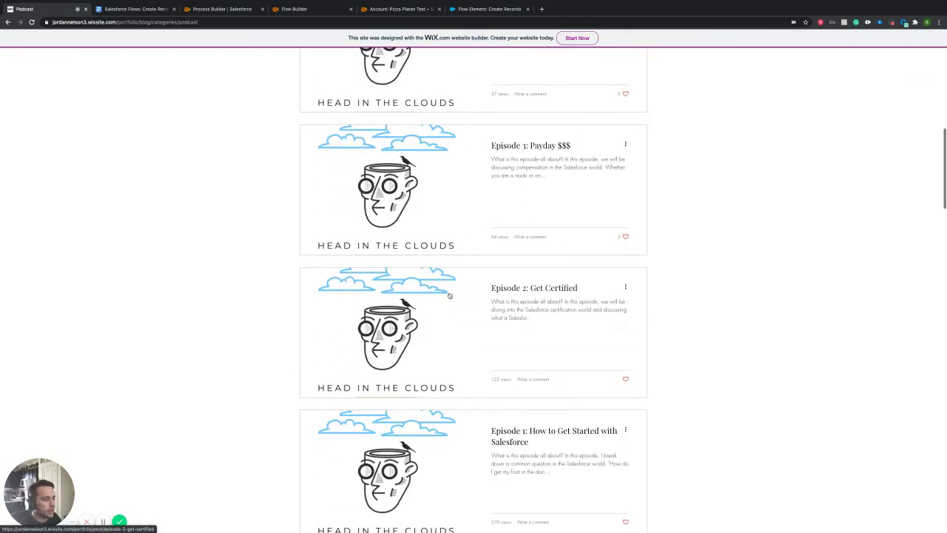
pyautogui.scroll(2, 548, 307)
pyautogui.scroll(1, 546, 306)
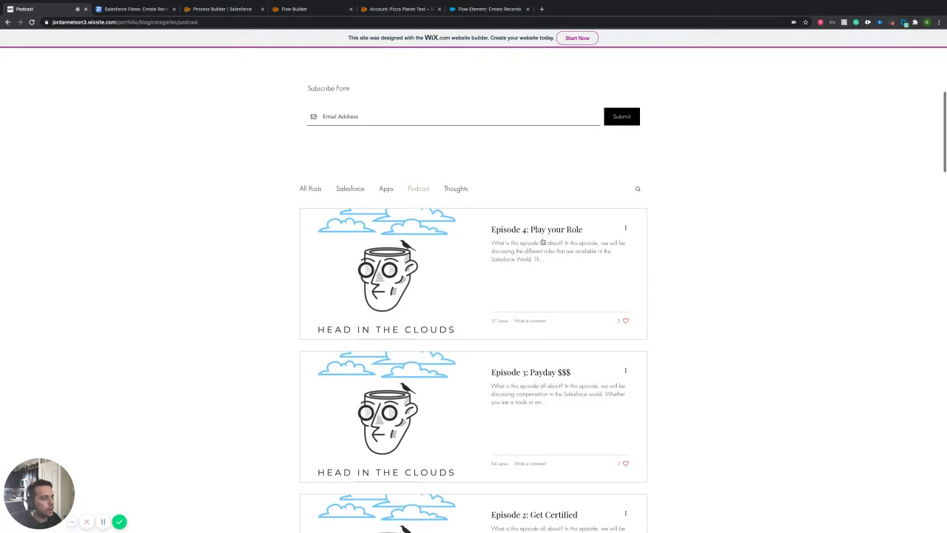
# Browse the blog's Thoughts category and its Salesforce category of flow posts
pyautogui.click(459, 189)
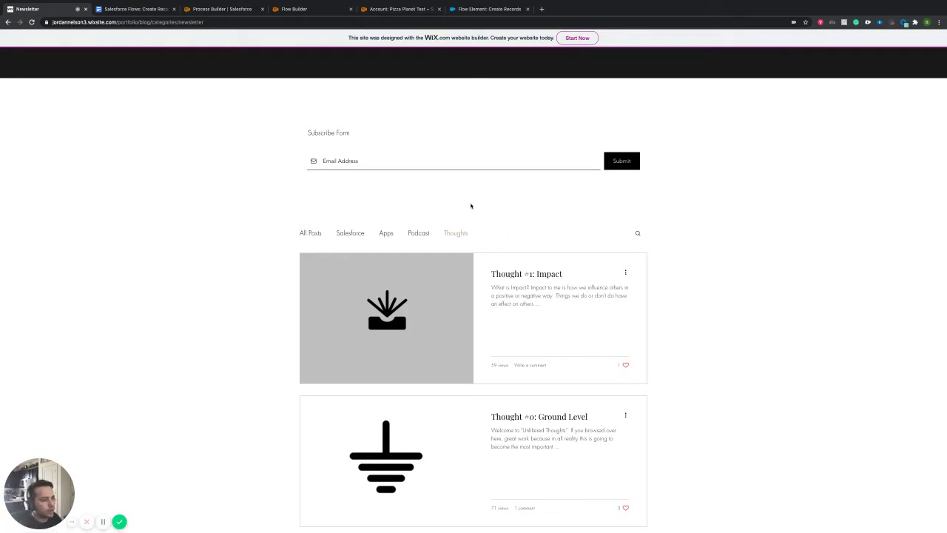
pyautogui.scroll(-1, 358, 234)
pyautogui.click(358, 234)
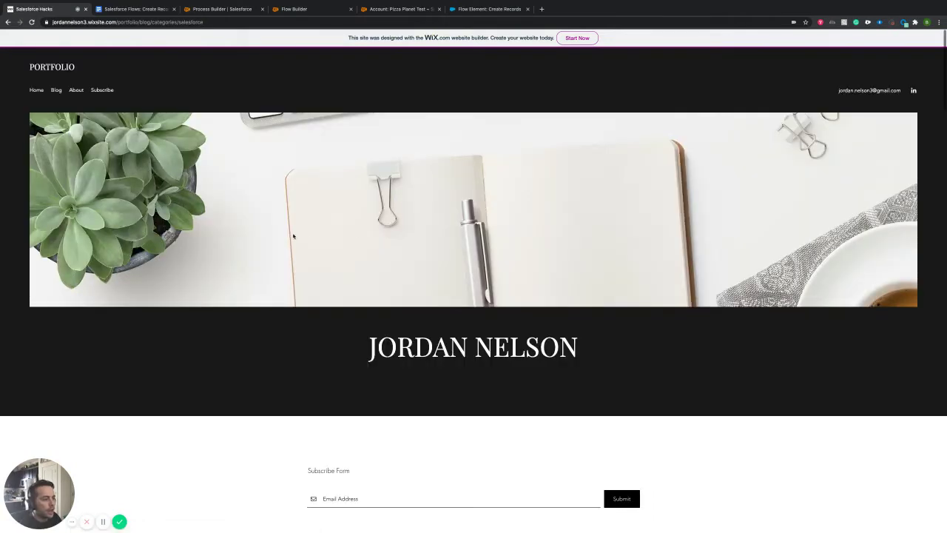
pyautogui.scroll(-3, 300, 243)
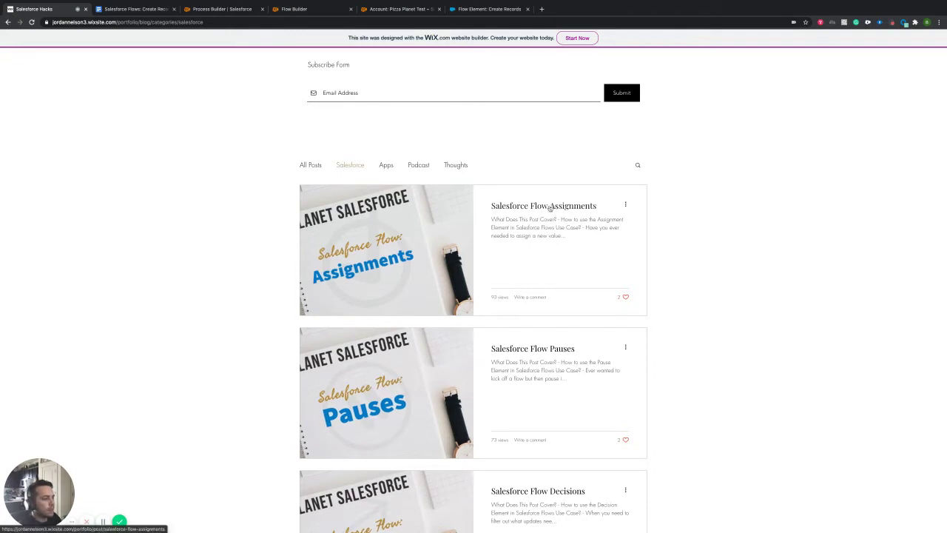
# Open the Salesforce Flow Assignments post and examine its use case, Account Button and Assignment Flow sections
pyautogui.click(408, 234)
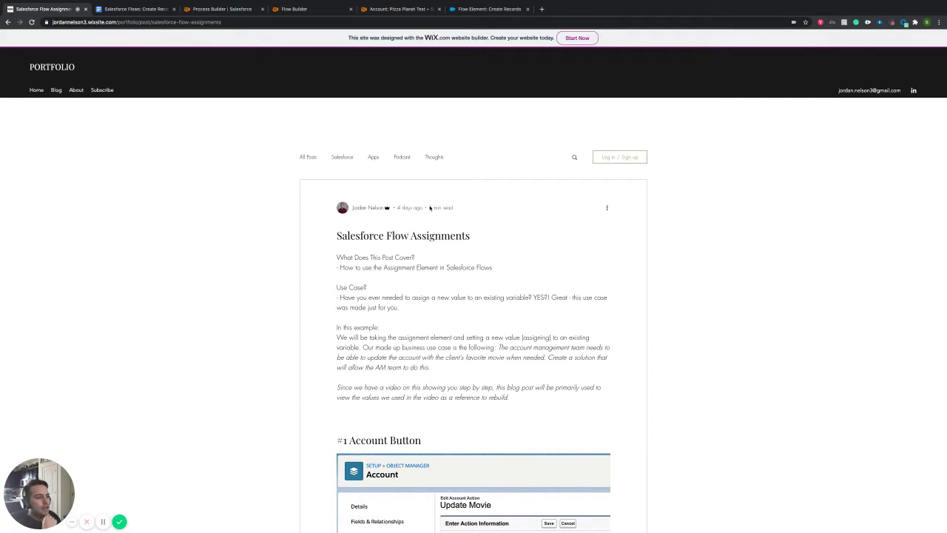
pyautogui.scroll(-1, 490, 226)
pyautogui.scroll(-4, 476, 222)
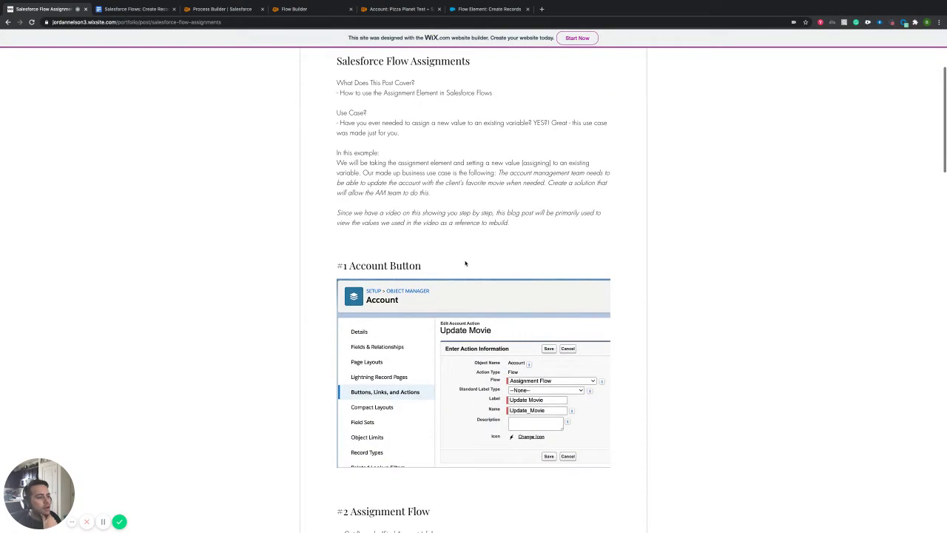
pyautogui.scroll(-2, 481, 278)
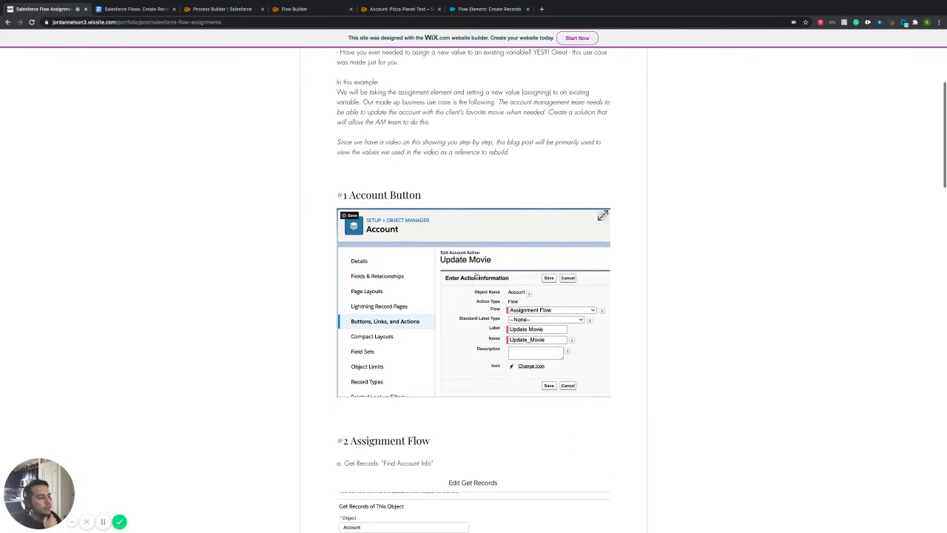
pyautogui.scroll(2, 476, 275)
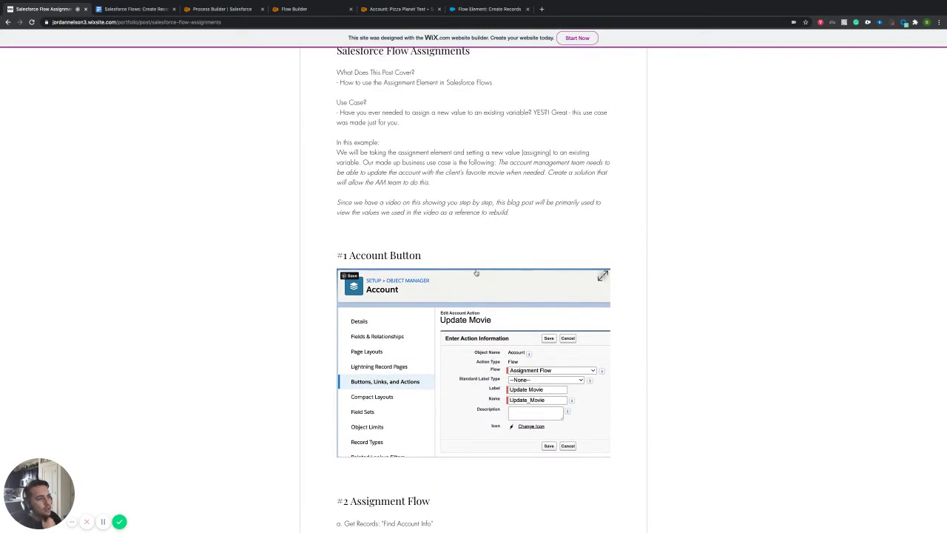
pyautogui.scroll(1, 473, 271)
pyautogui.scroll(-4, 466, 267)
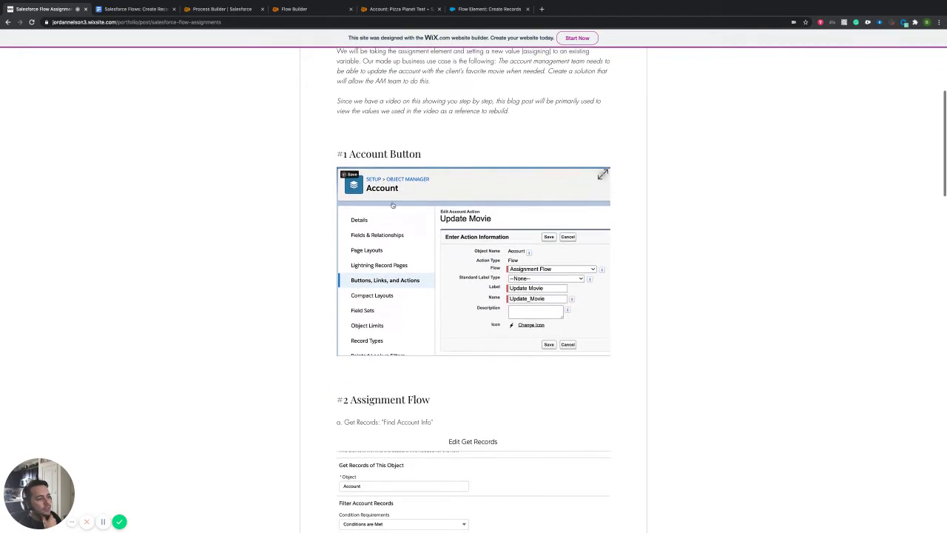
pyautogui.scroll(-2, 456, 269)
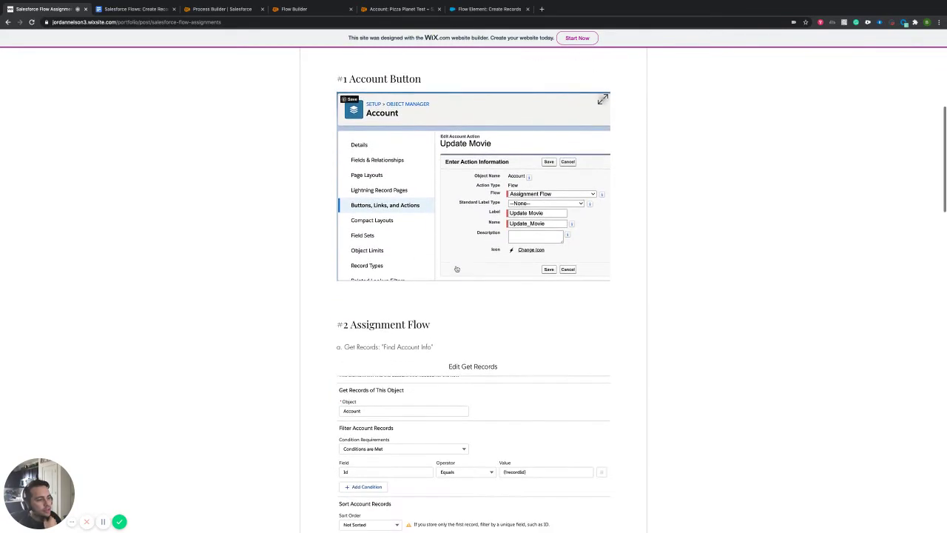
pyautogui.scroll(6, 456, 268)
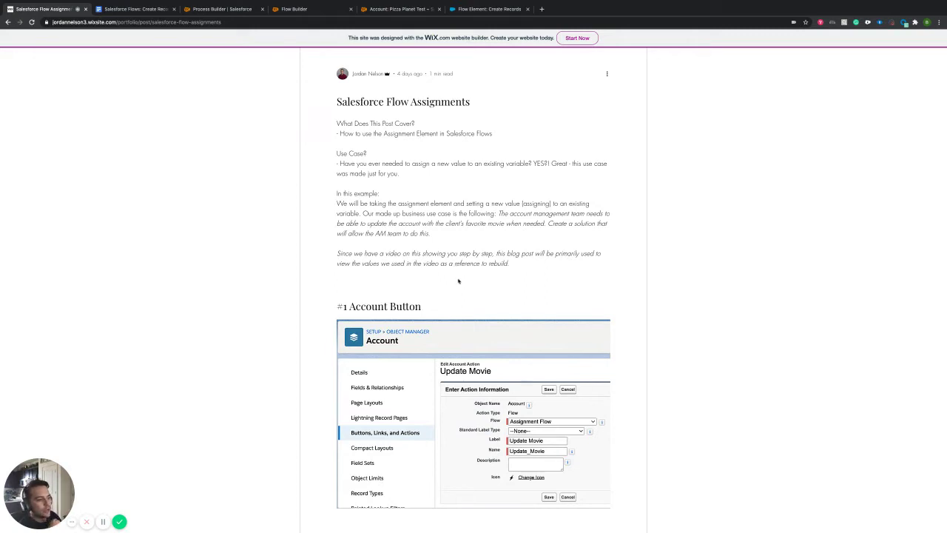
pyautogui.scroll(-3, 482, 276)
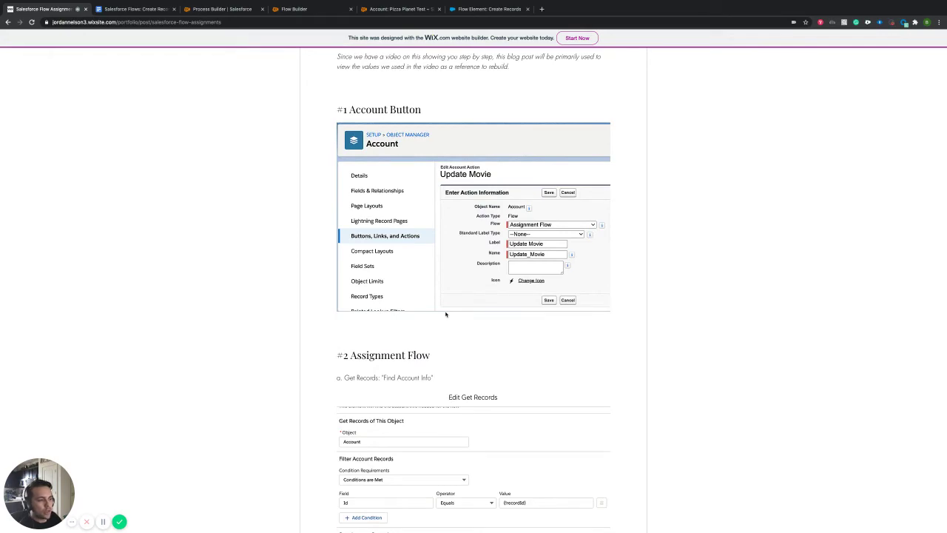
pyautogui.scroll(-1, 445, 318)
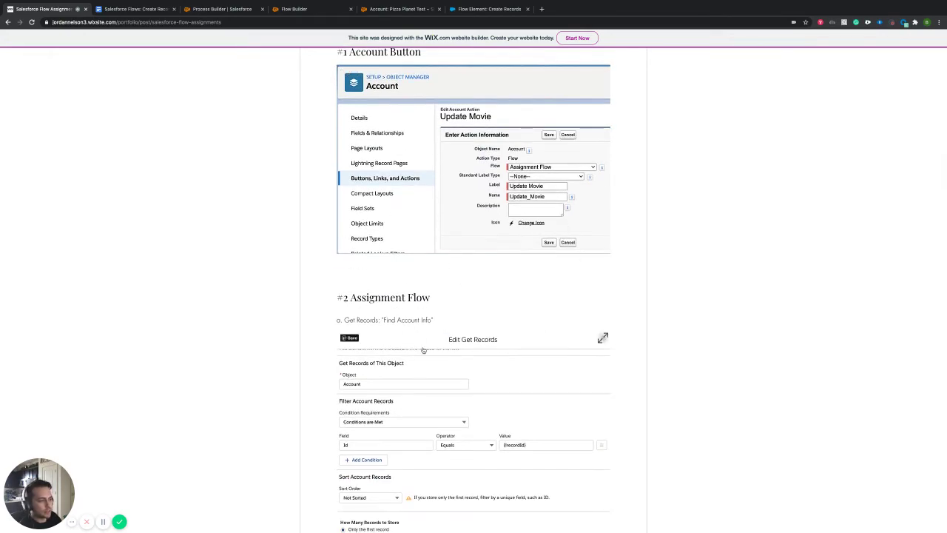
pyautogui.scroll(7, 423, 349)
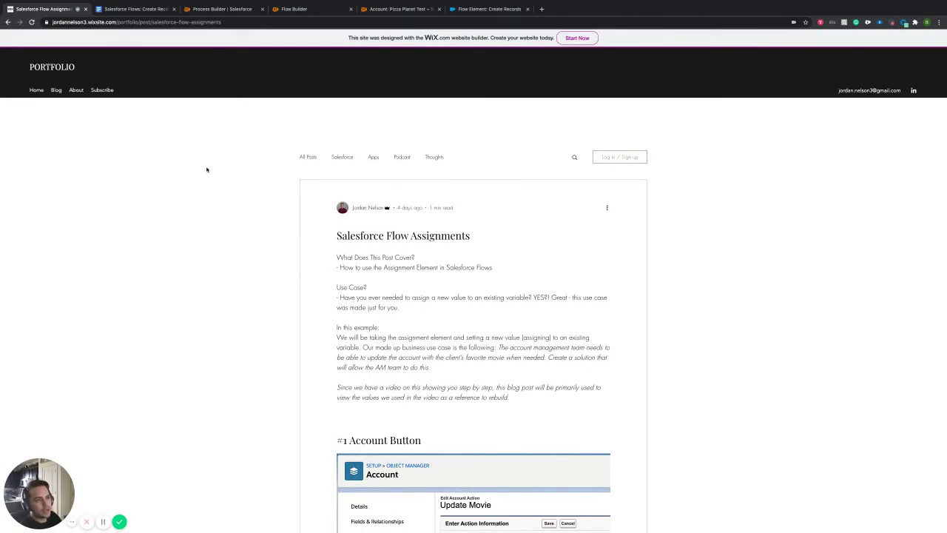
# Return to the Google Docs outline and review the Words of Caution text and the Create Records Element title by highlighting them
pyautogui.click(137, 11)
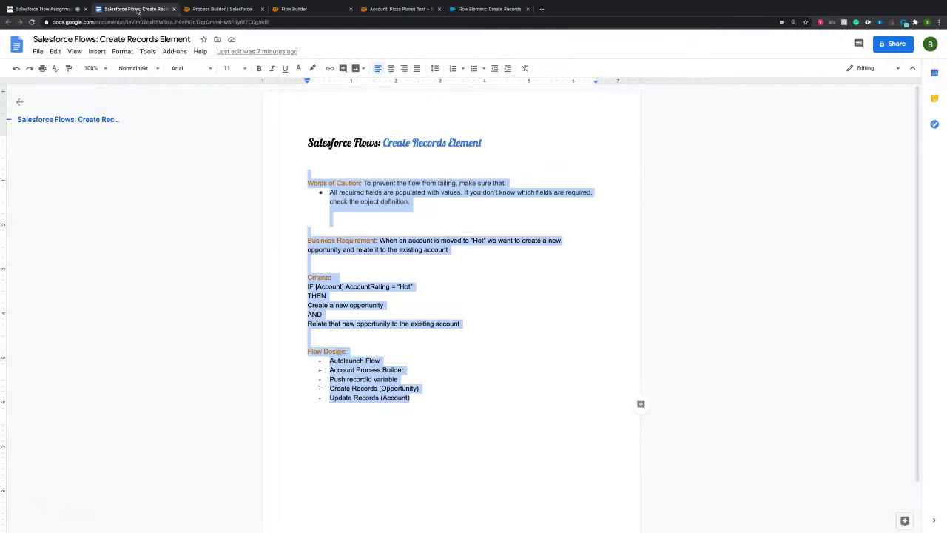
pyautogui.click(520, 307)
pyautogui.click(468, 394)
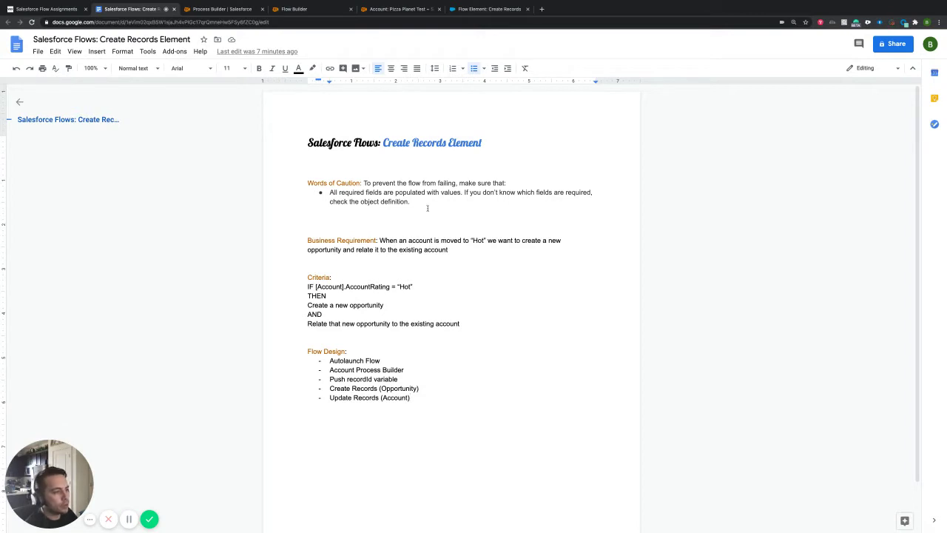
pyautogui.moveTo(422, 202); pyautogui.dragTo(363, 183)
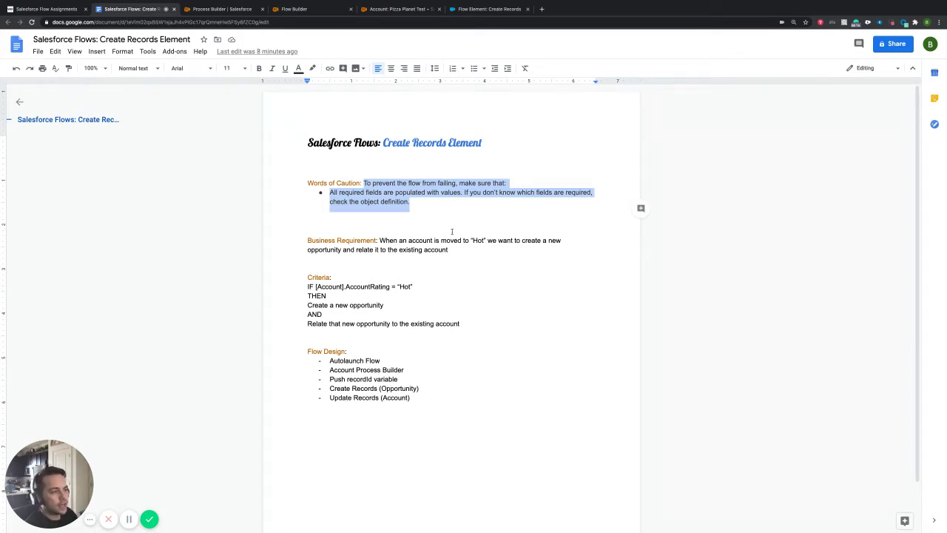
pyautogui.click(427, 195)
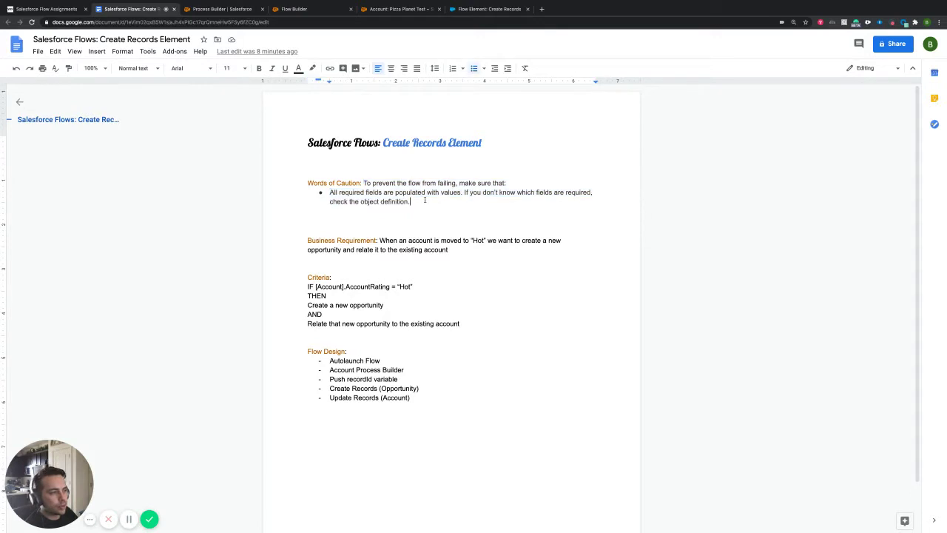
pyautogui.moveTo(383, 142); pyautogui.dragTo(482, 143)
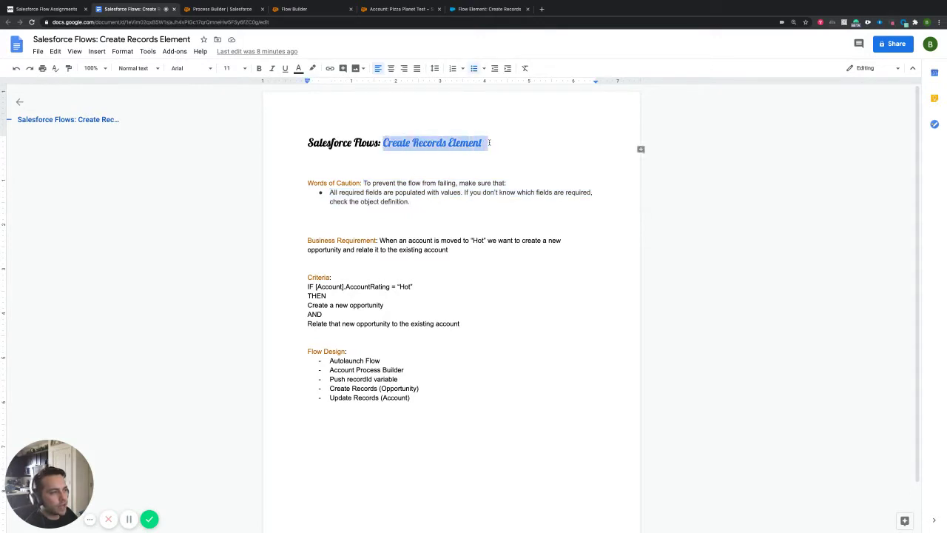
pyautogui.click(426, 200)
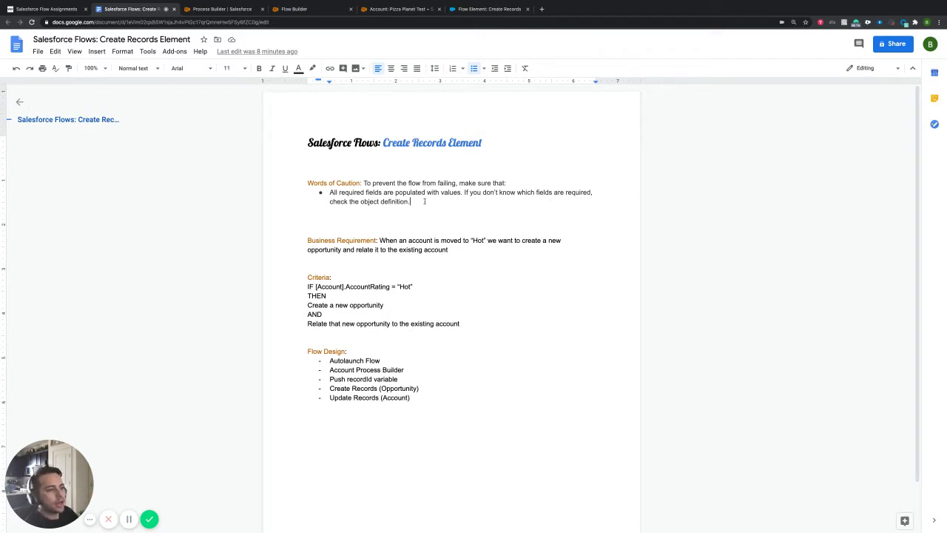
# Review the Business Requirement by highlighting its key phrases, including "Hot" and "relate it to the existing account"
pyautogui.moveTo(379, 240); pyautogui.dragTo(469, 241)
pyautogui.click(465, 249)
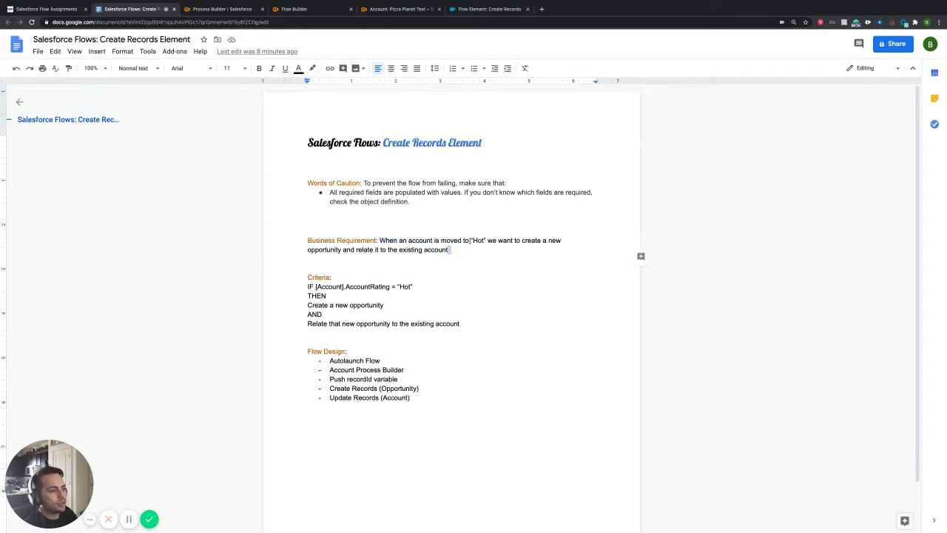
pyautogui.moveTo(472, 239); pyautogui.dragTo(486, 241)
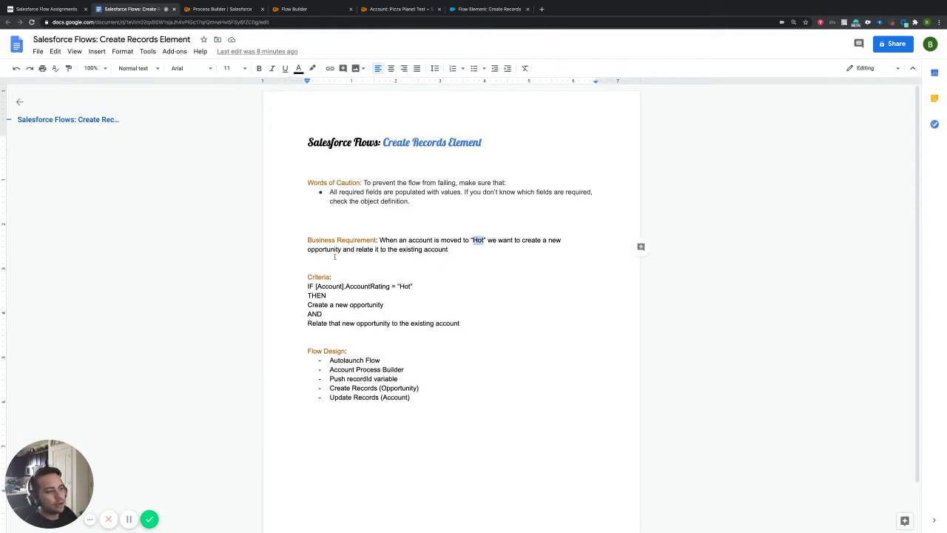
pyautogui.scroll(-1, 422, 257)
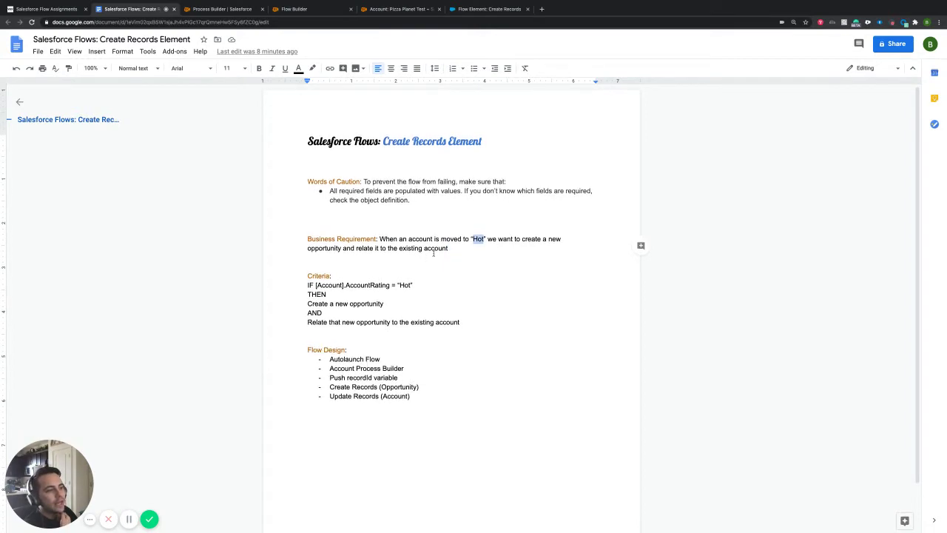
pyautogui.moveTo(448, 248); pyautogui.dragTo(424, 248)
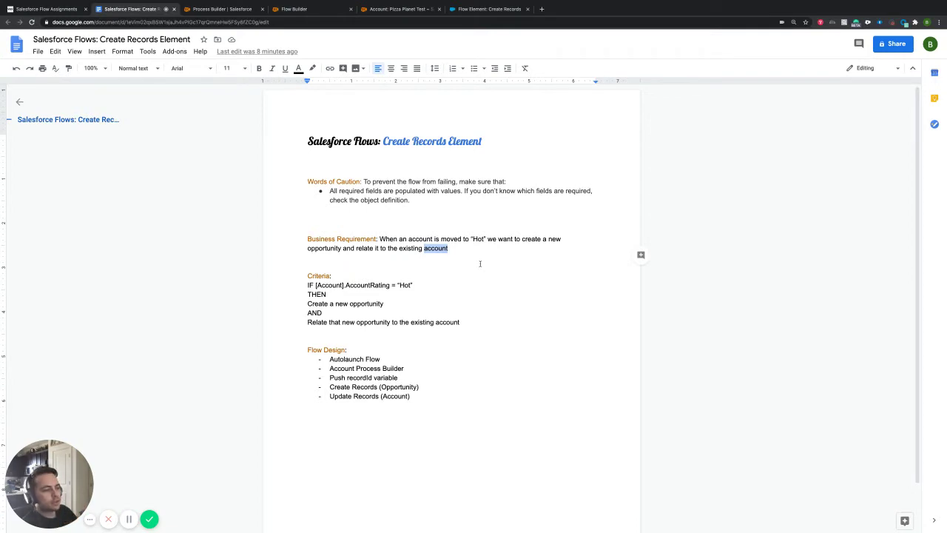
pyautogui.moveTo(471, 239); pyautogui.dragTo(486, 239)
pyautogui.click(467, 264)
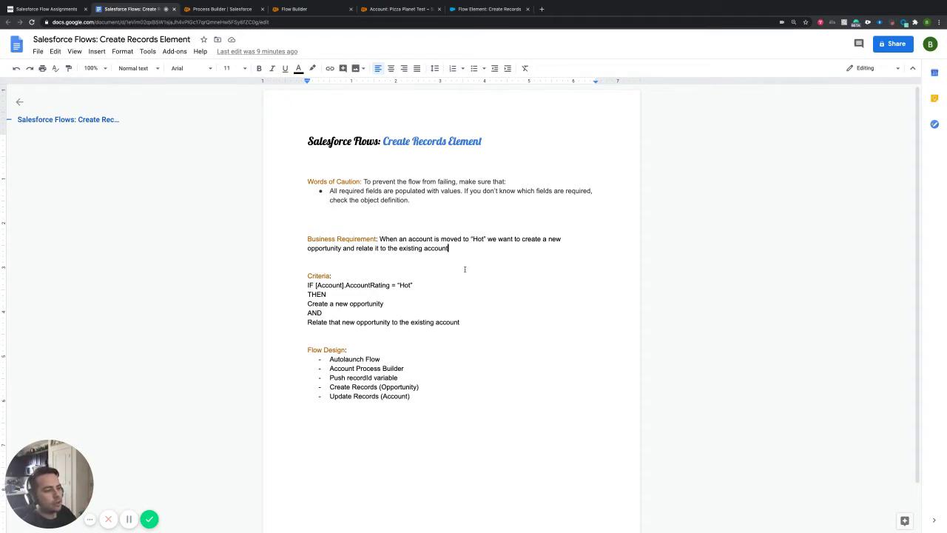
pyautogui.moveTo(356, 248); pyautogui.dragTo(449, 248)
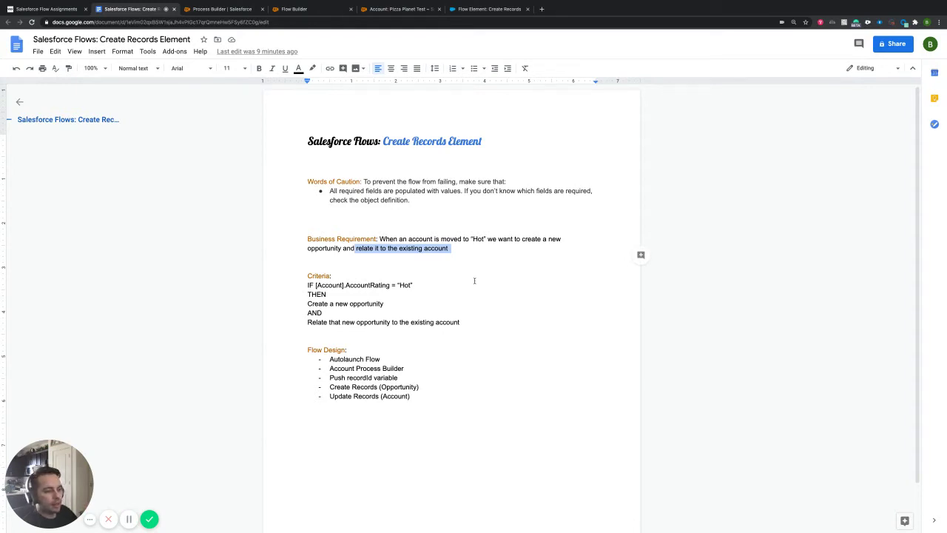
pyautogui.moveTo(448, 247); pyautogui.dragTo(360, 249)
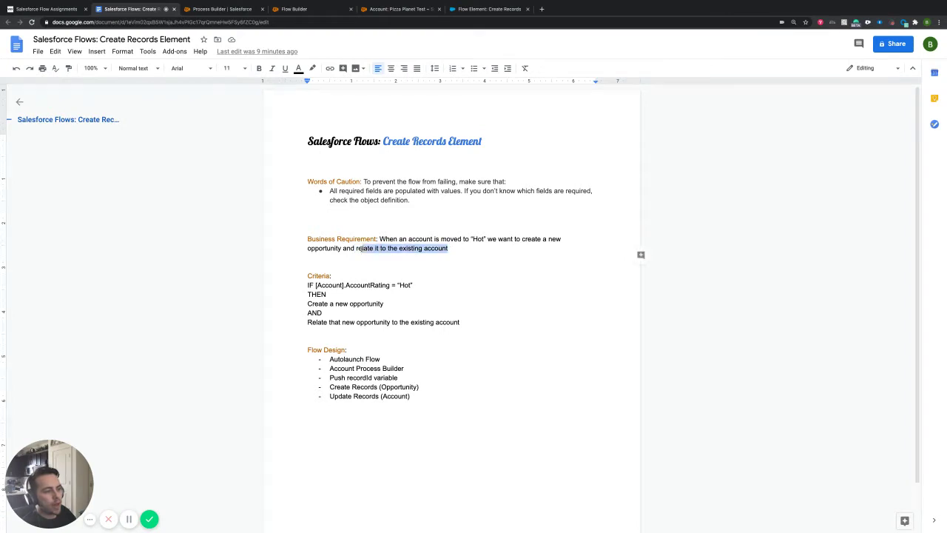
pyautogui.click(488, 274)
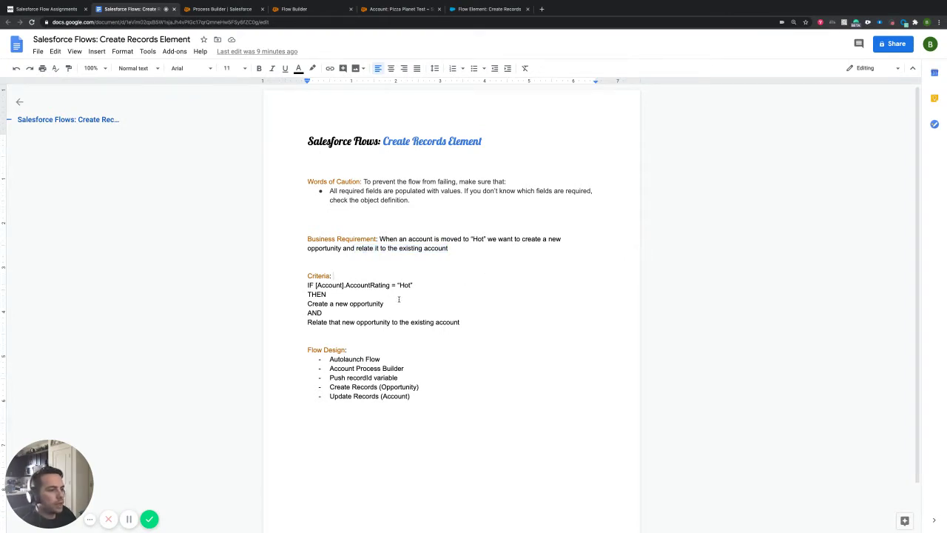
# Review the Criteria section by highlighting the "Hot" account rating condition, the new opportunity line and the line relating it to the existing account
pyautogui.moveTo(302, 285); pyautogui.dragTo(412, 284)
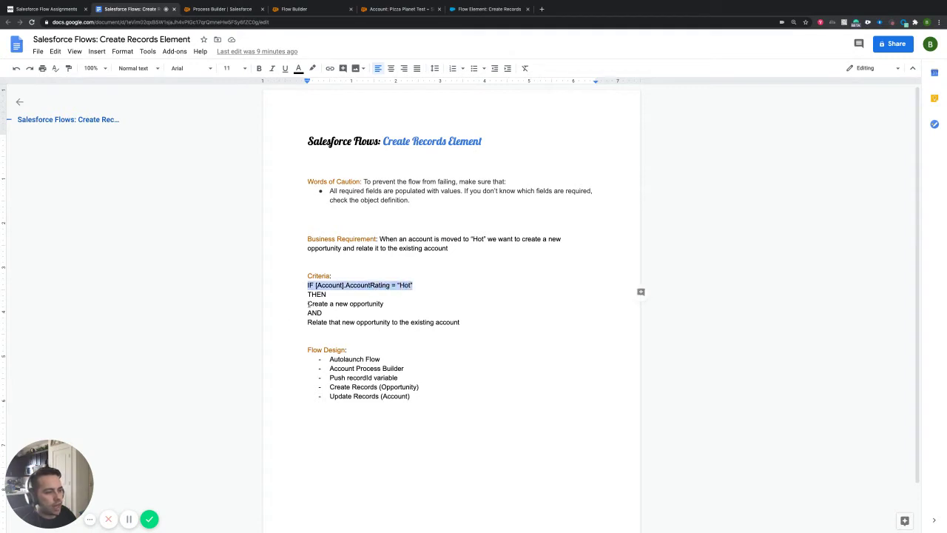
pyautogui.moveTo(308, 303); pyautogui.dragTo(394, 305)
pyautogui.moveTo(308, 322); pyautogui.dragTo(461, 322)
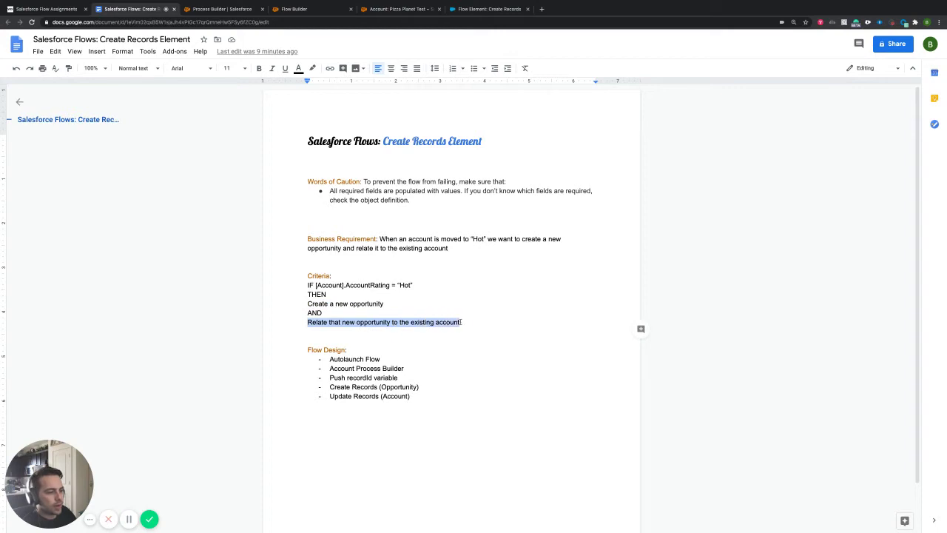
pyautogui.click(467, 338)
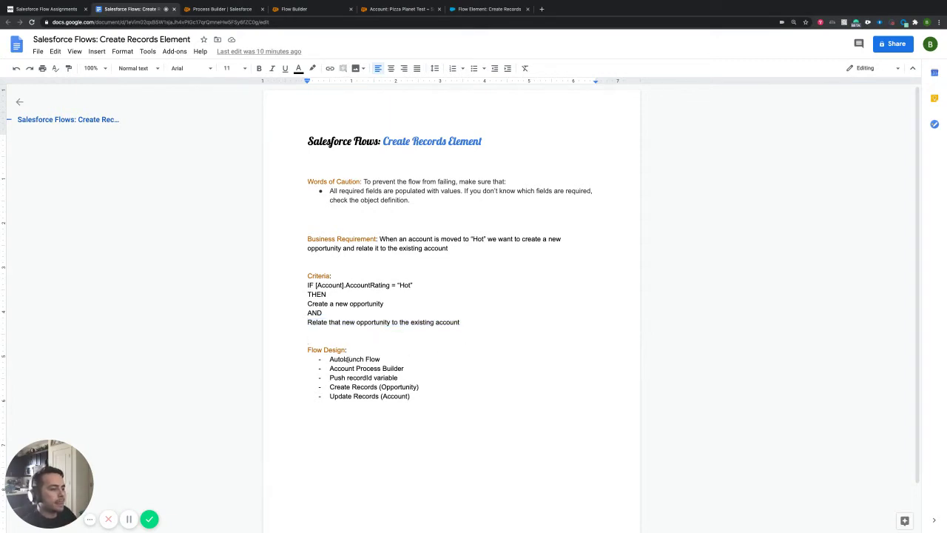
# Review the first two Flow Design items by highlighting Autolaunch Flow and Account Process Builder
pyautogui.scroll(-1, 328, 357)
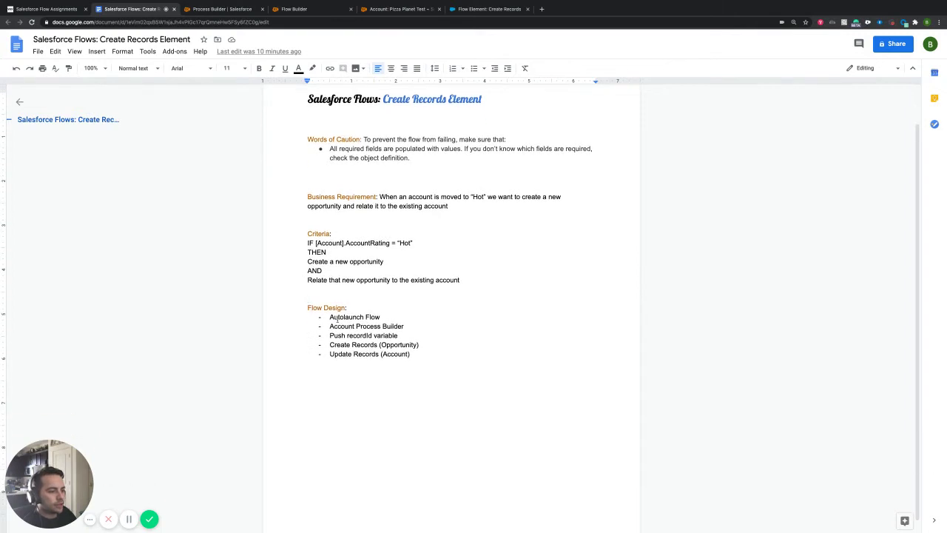
pyautogui.moveTo(330, 317); pyautogui.dragTo(380, 317)
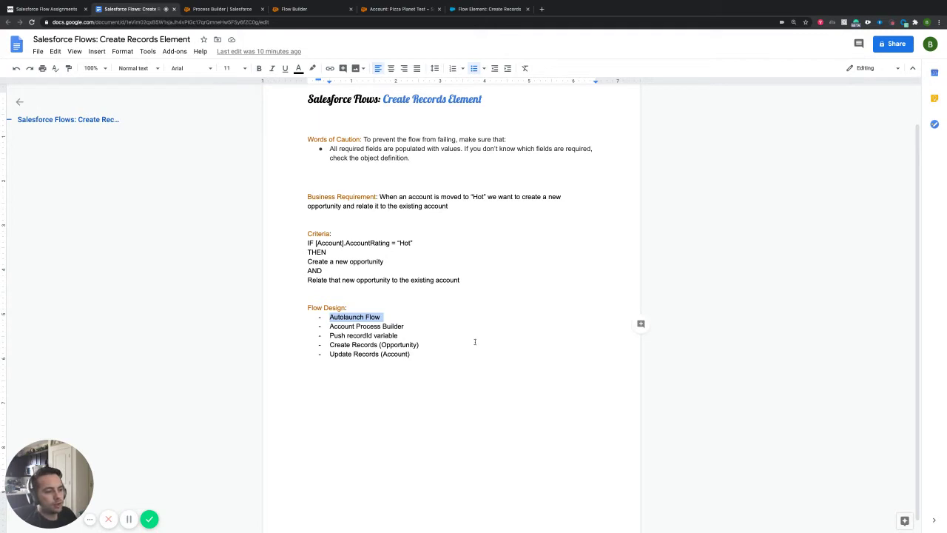
pyautogui.click(454, 317)
pyautogui.hotkey('alt', 'shift', 'Left')
pyautogui.hotkey('alt', 'shift', 'Left')
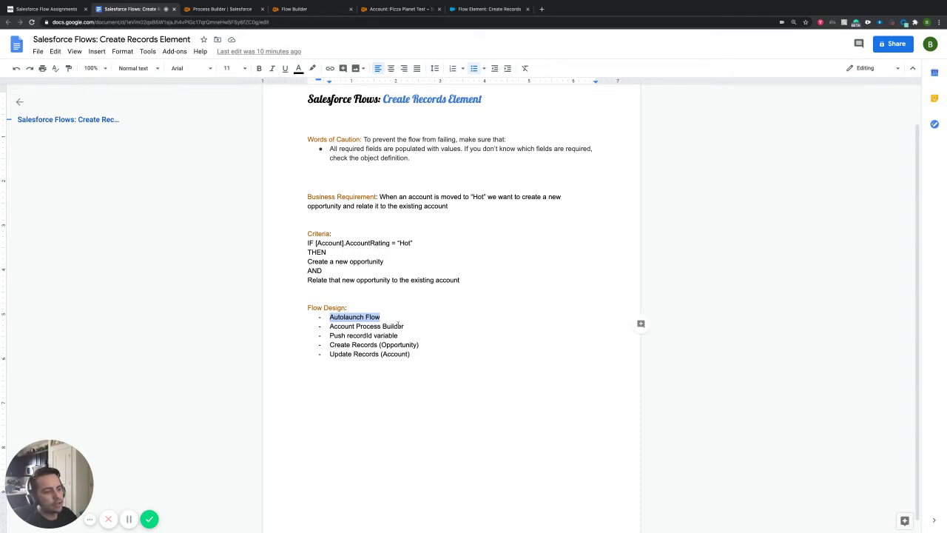
pyautogui.moveTo(401, 326); pyautogui.dragTo(331, 326)
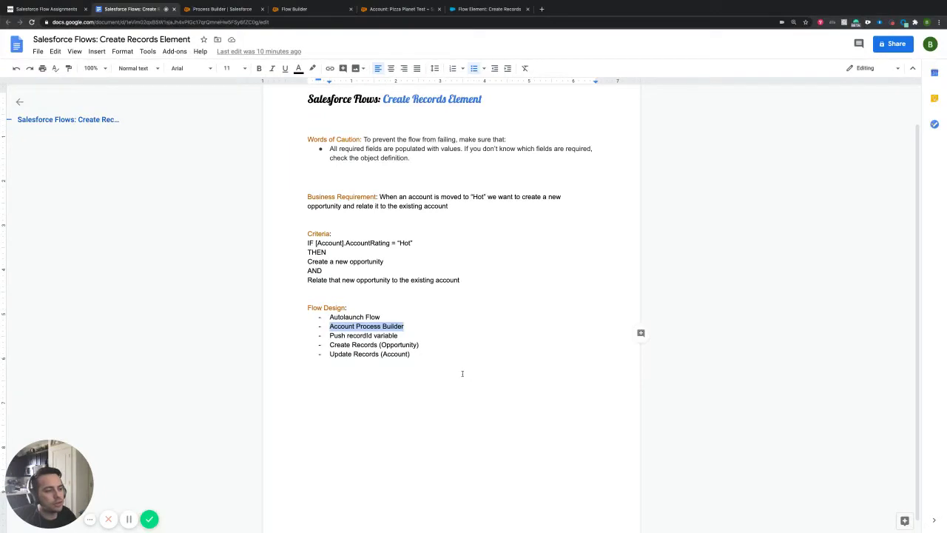
# Revisit "Hot" in the Business Requirement and relate it to the Autolaunch Flow and Account Process Builder items by highlighting each
pyautogui.scroll(1, 467, 376)
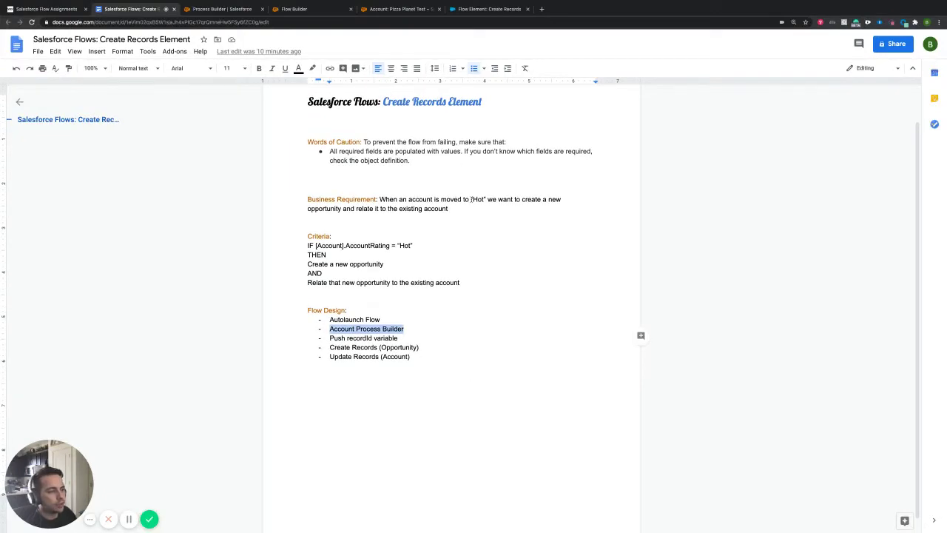
pyautogui.moveTo(471, 199); pyautogui.dragTo(484, 200)
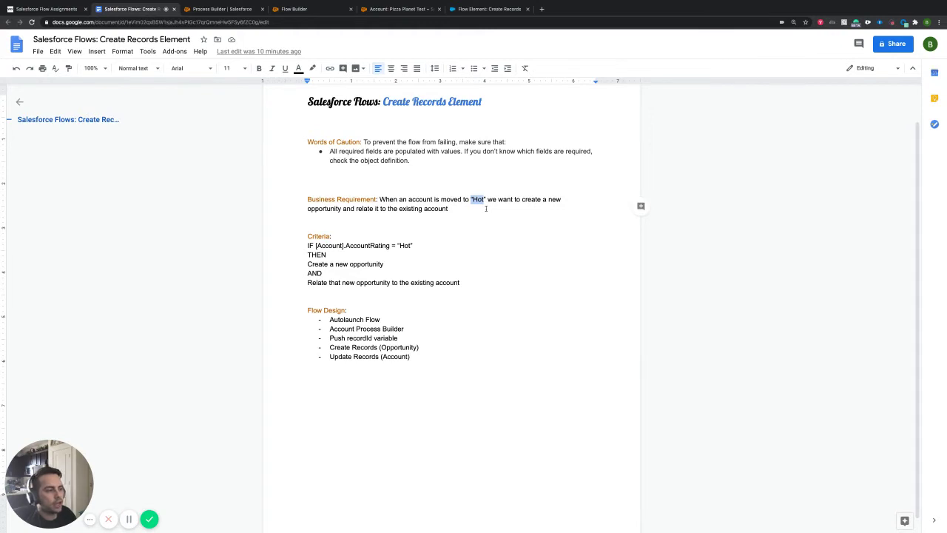
pyautogui.click(485, 201)
pyautogui.scroll(-1, 485, 202)
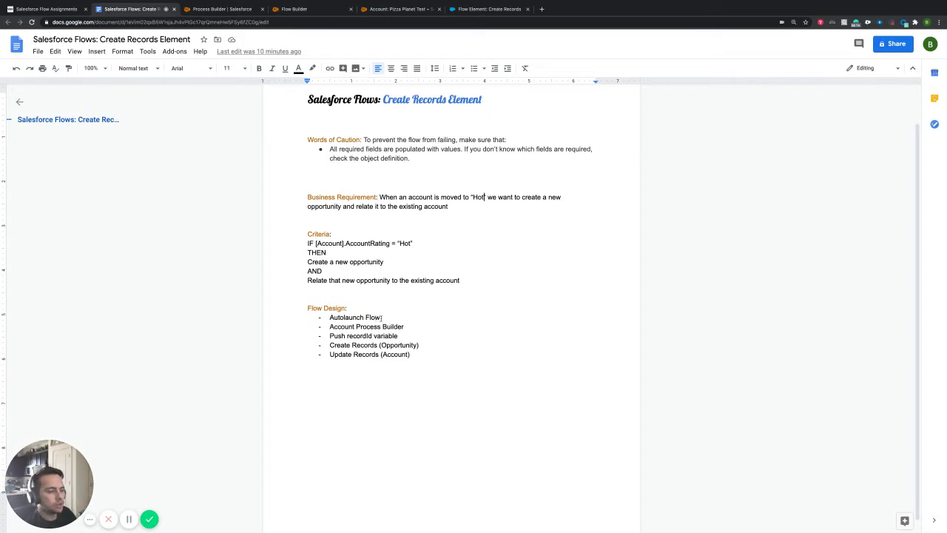
pyautogui.moveTo(382, 317); pyautogui.dragTo(330, 317)
pyautogui.click(404, 326)
pyautogui.moveTo(405, 326); pyautogui.dragTo(330, 326)
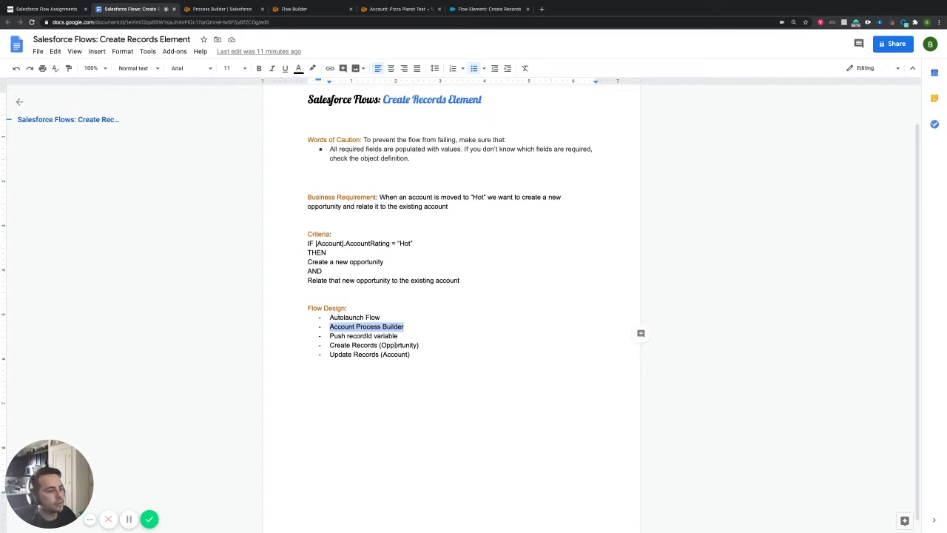
# Highlight the recordId variable item in Flow Design and the matching record ID in the Pizza Planet Test account's URL
pyautogui.moveTo(398, 335); pyautogui.dragTo(346, 335)
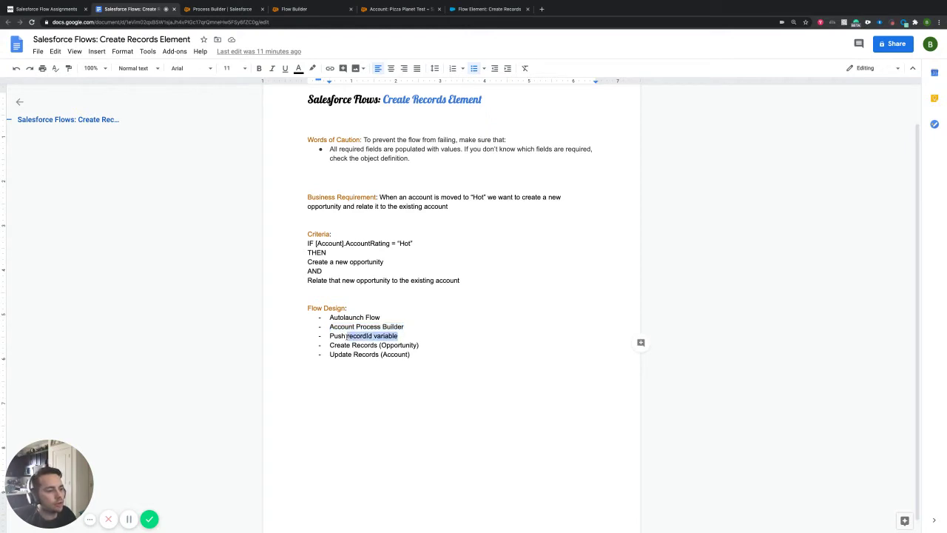
pyautogui.click(426, 344)
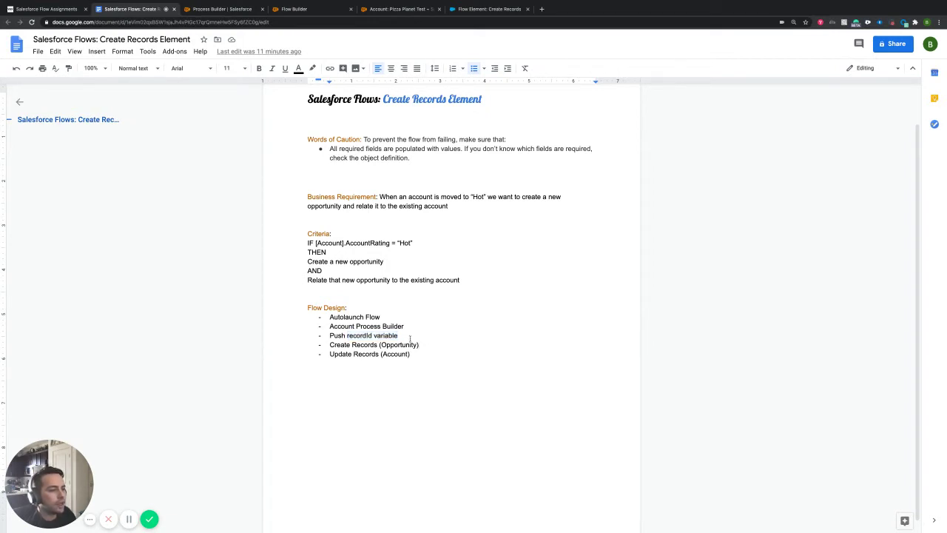
pyautogui.moveTo(410, 338); pyautogui.dragTo(375, 335)
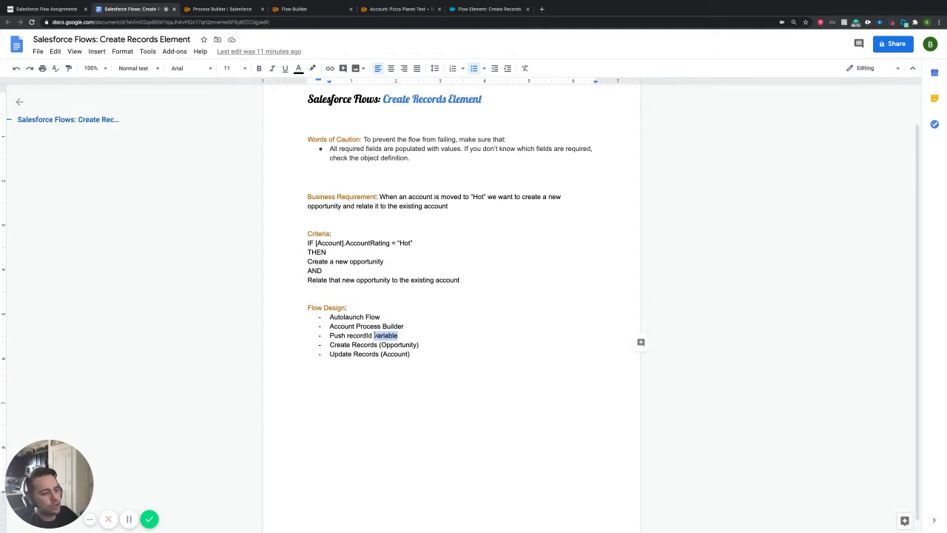
pyautogui.click(360, 335)
pyautogui.doubleClick(360, 336)
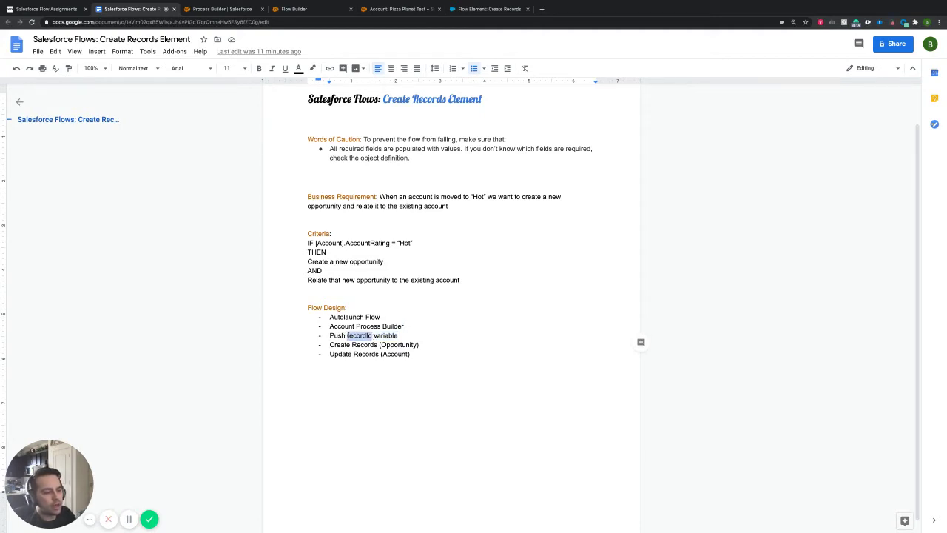
pyautogui.click(392, 9)
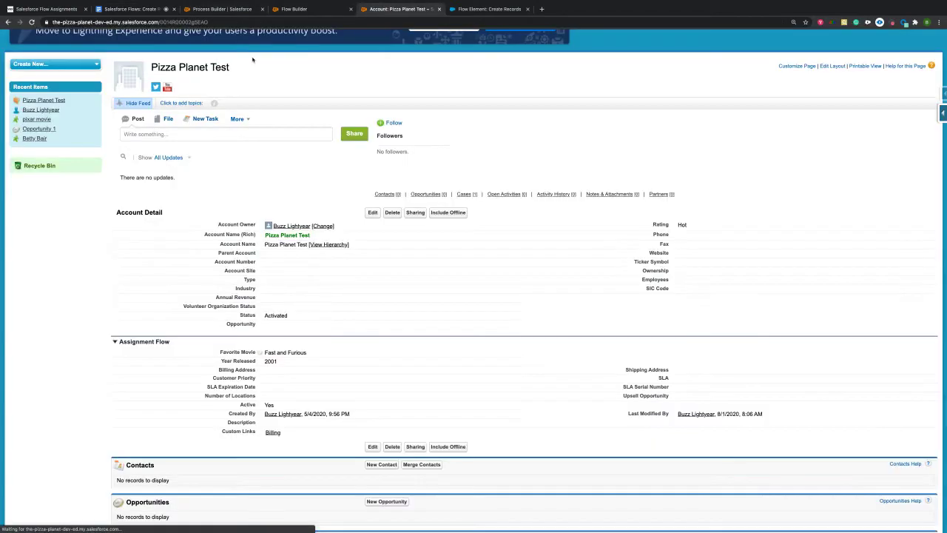
pyautogui.doubleClick(199, 22)
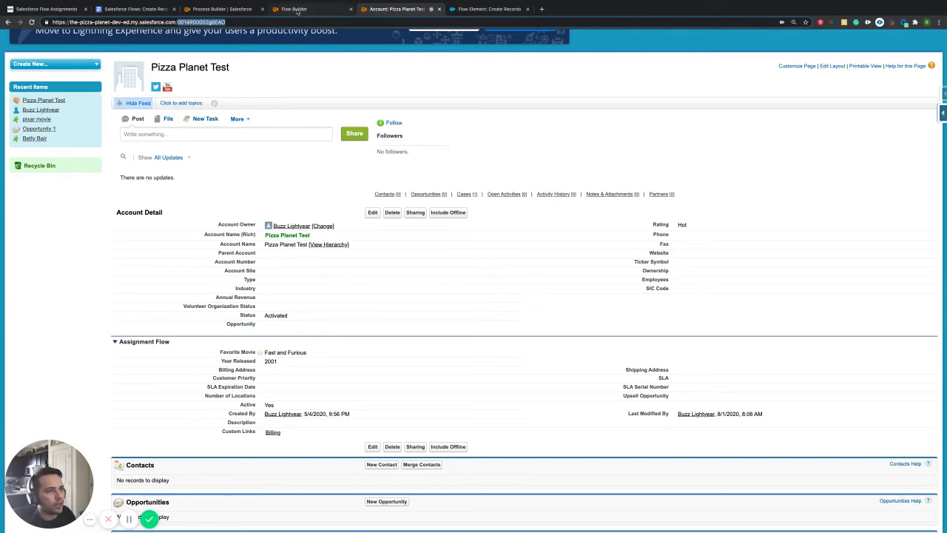
# Switch to Process Builder and open the flow action under the Create Opportunity criteria to examine its flow variable
pyautogui.click(222, 9)
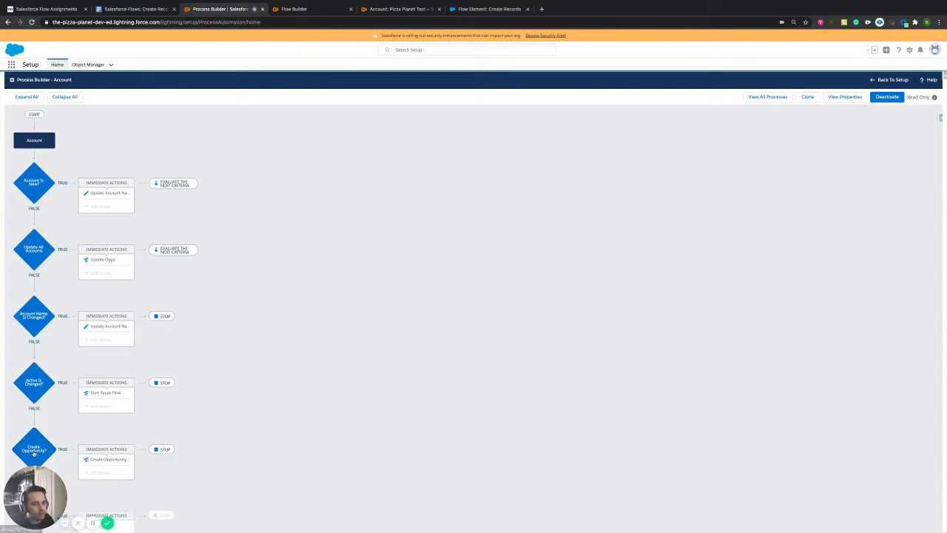
pyautogui.click(32, 452)
pyautogui.click(99, 463)
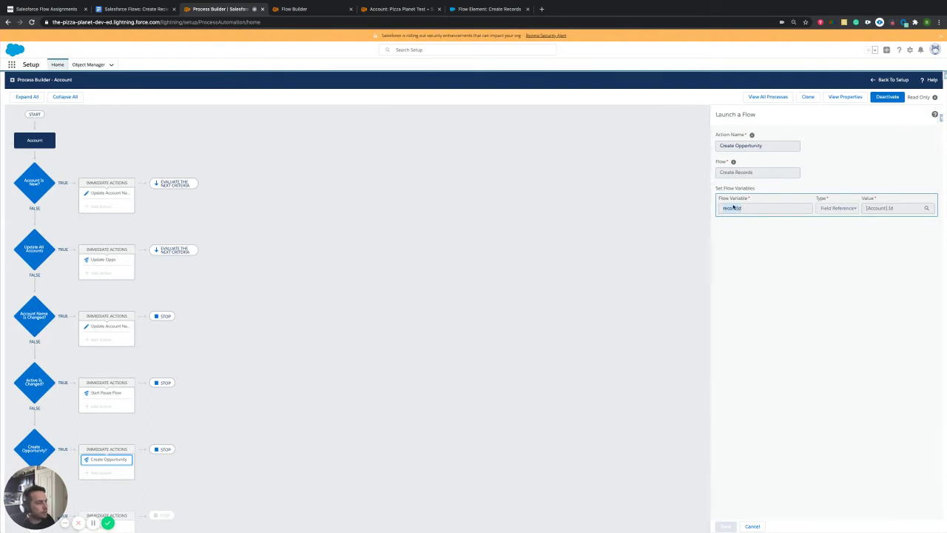
# Switch to Flow Builder and open the details of the recordId variable in the Create Records flow
pyautogui.click(329, 9)
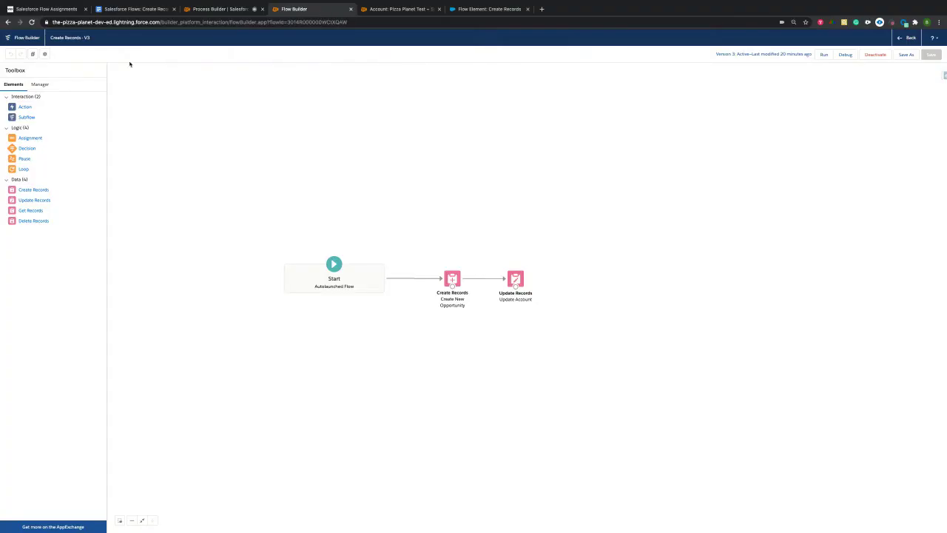
pyautogui.click(40, 84)
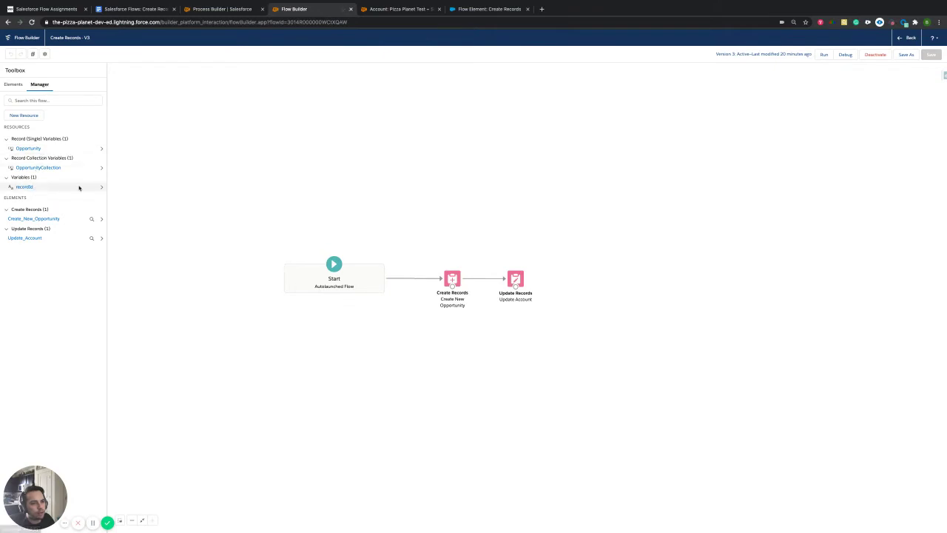
pyautogui.click(101, 186)
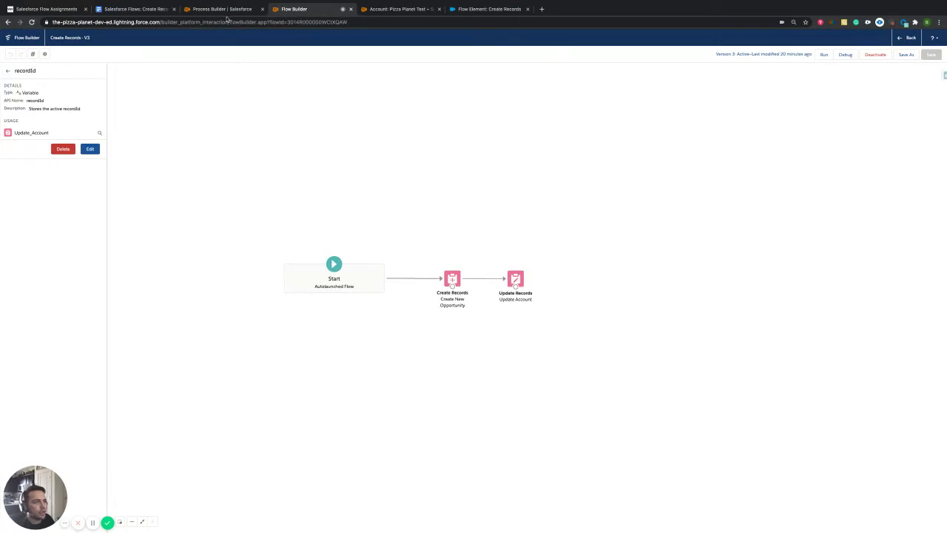
# Return to the Google Docs outline and review the Create Records (Opportunity) and Update Records (Account) items by highlighting them
pyautogui.click(137, 9)
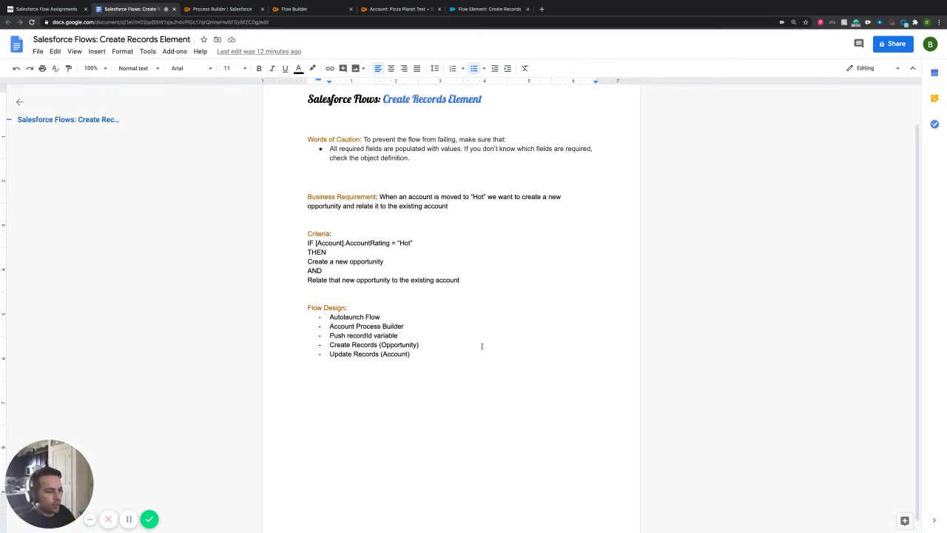
pyautogui.moveTo(419, 345); pyautogui.dragTo(330, 345)
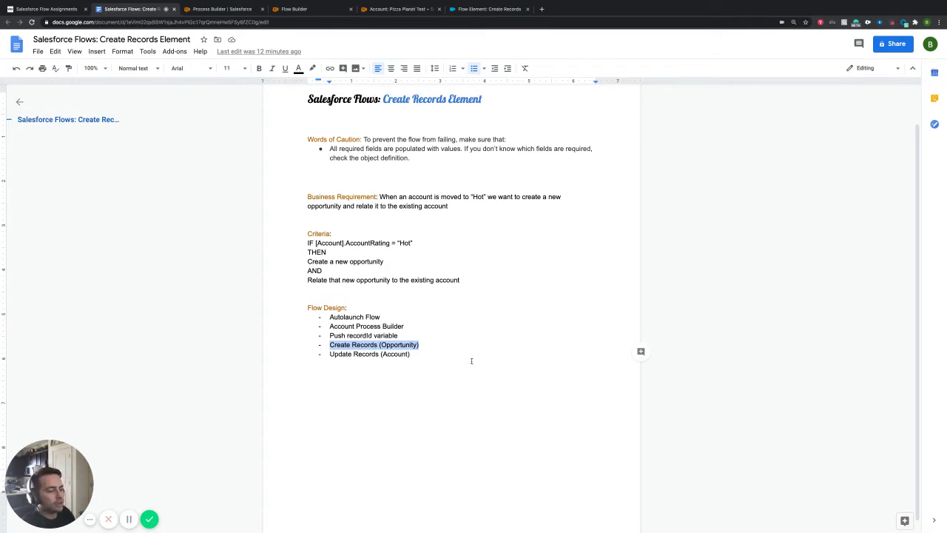
pyautogui.click(438, 353)
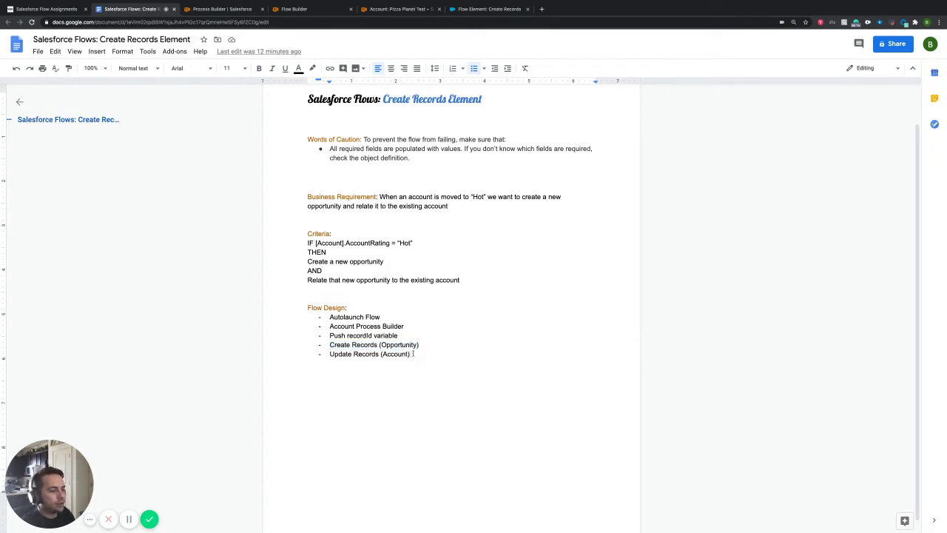
pyautogui.moveTo(414, 353); pyautogui.dragTo(330, 354)
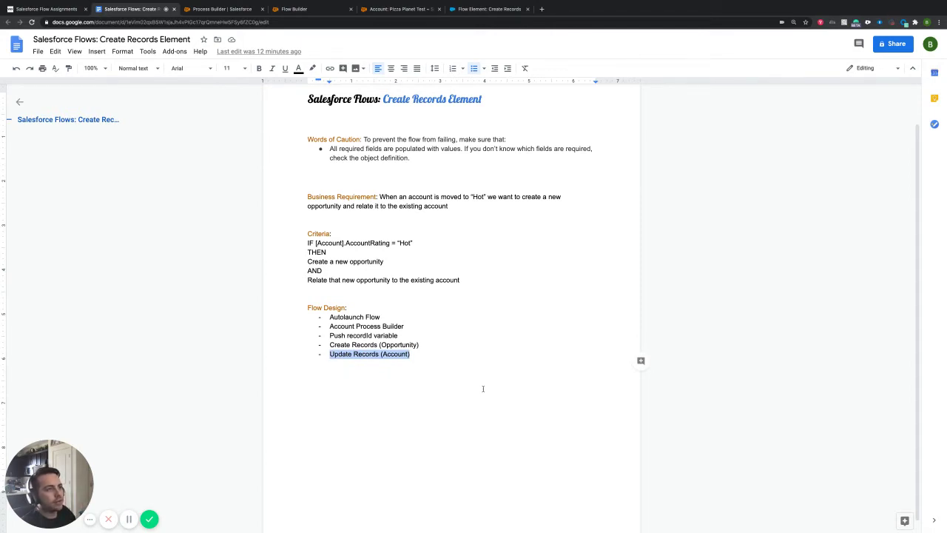
pyautogui.click(498, 319)
pyautogui.scroll(1, 498, 318)
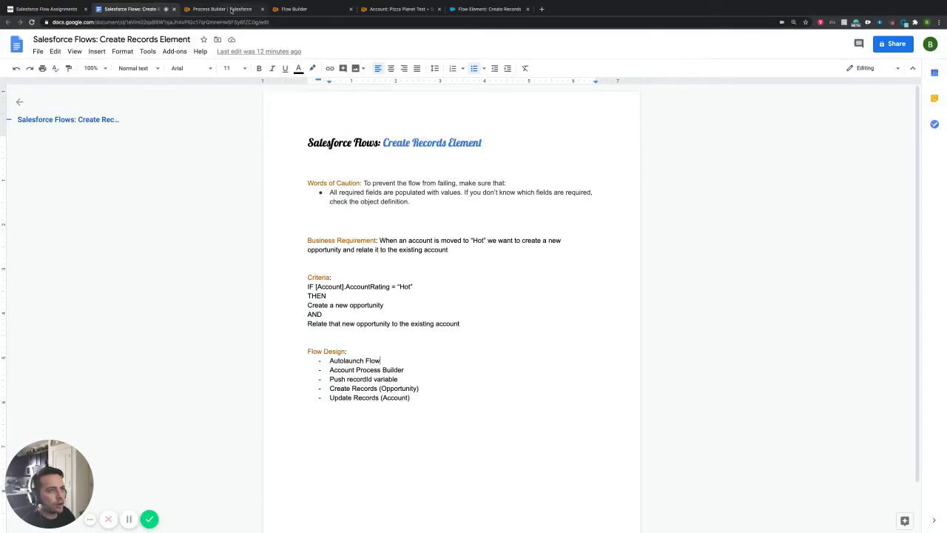
# Switch to the Pizza Planet Test account page and highlight the Opportunity field label in Account Detail
pyautogui.click(409, 9)
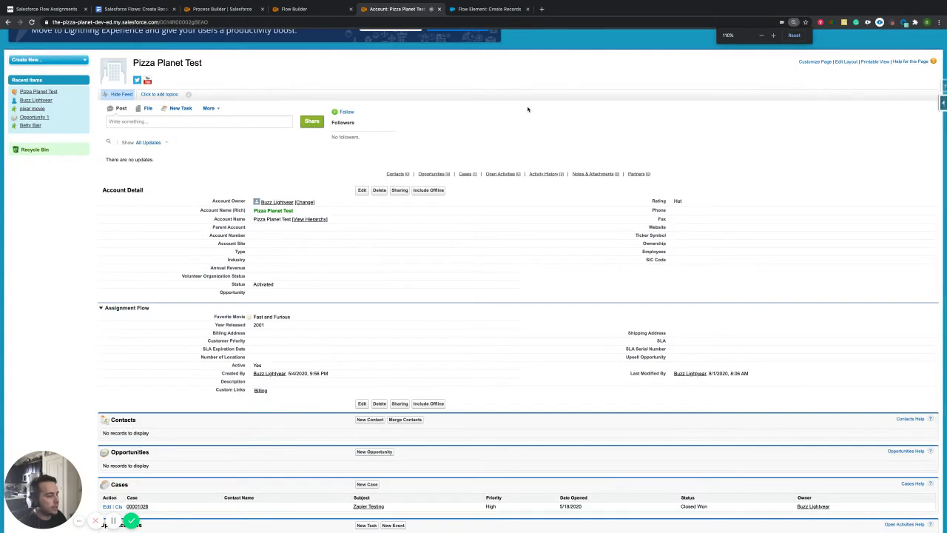
pyautogui.hotkey('ctrl', '+')
pyautogui.scroll(-1, 437, 238)
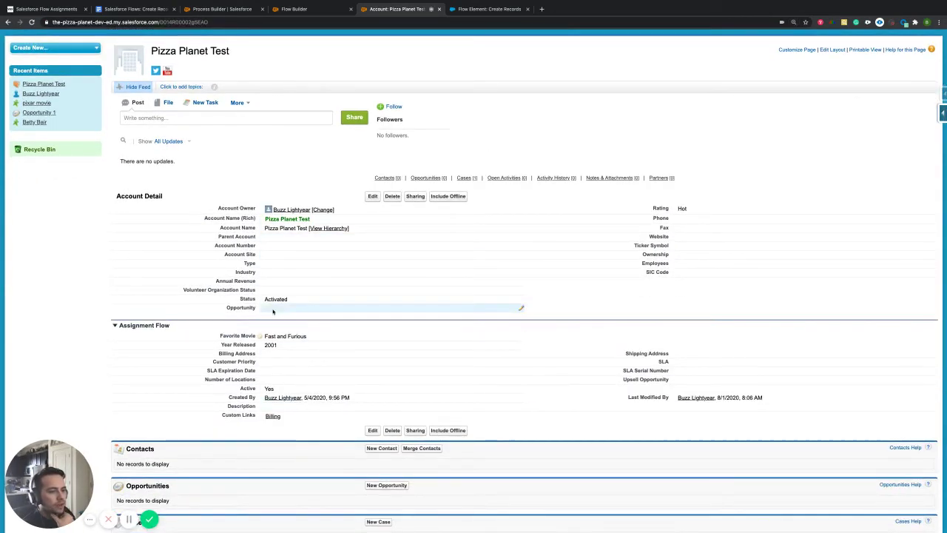
pyautogui.doubleClick(245, 308)
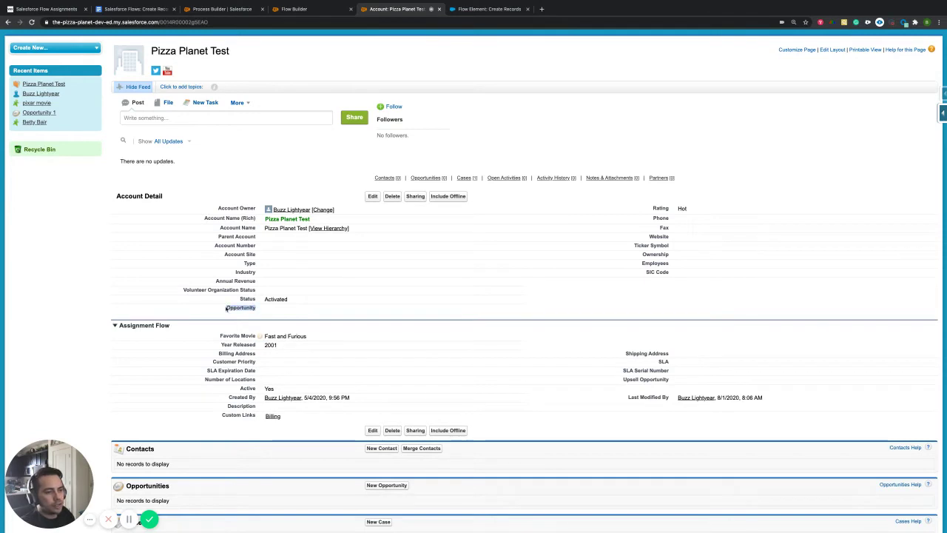
# Try entering "kjdslka" in the account's Opportunity lookup field, and clear the entry
pyautogui.doubleClick(273, 309)
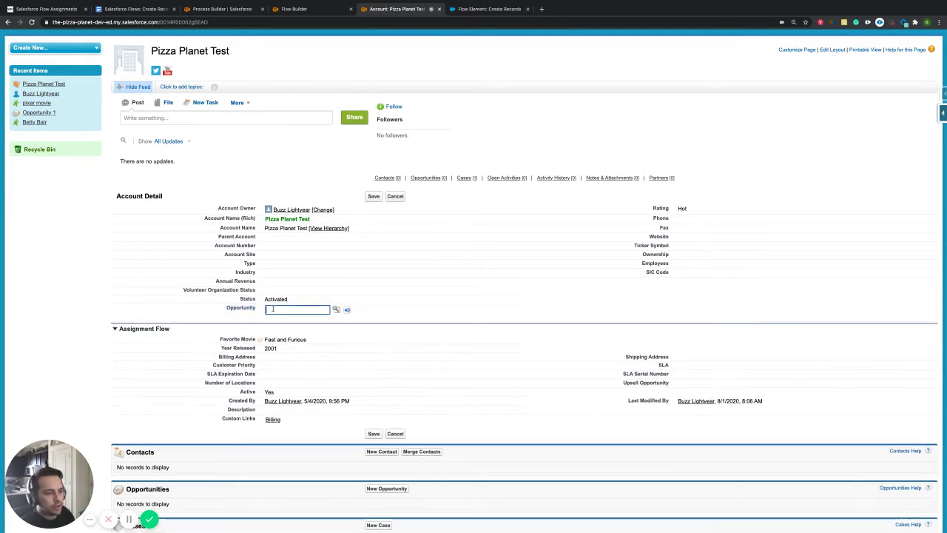
pyautogui.write('kjdslka')
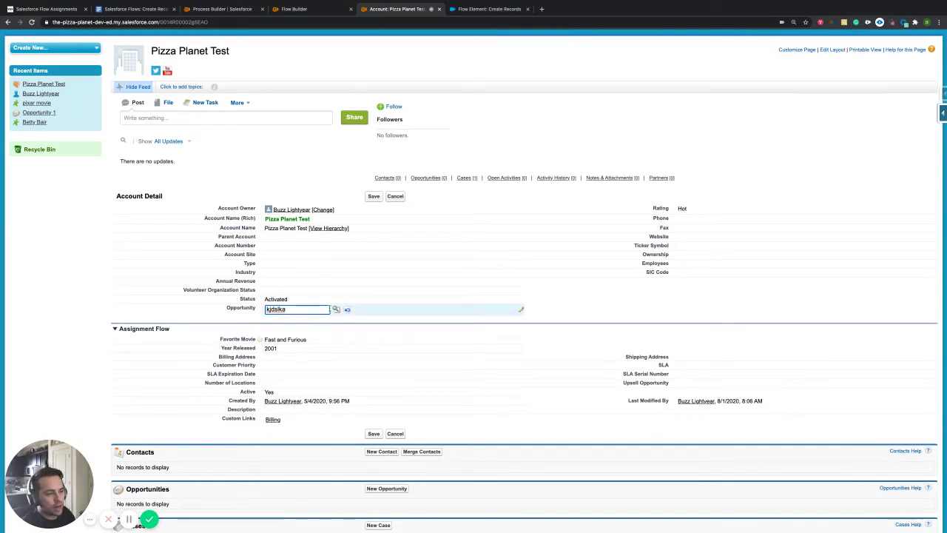
pyautogui.press('Return')
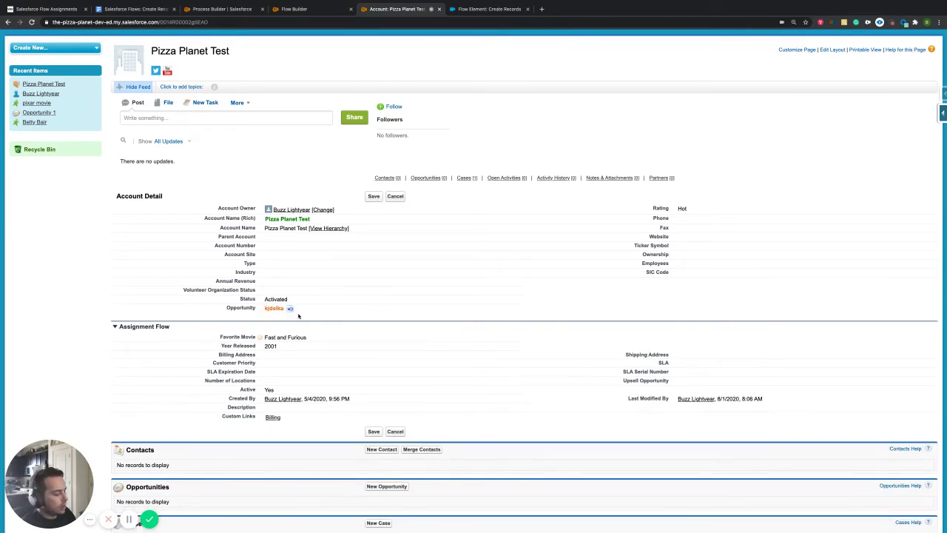
pyautogui.doubleClick(280, 311)
pyautogui.press('BackSpace')
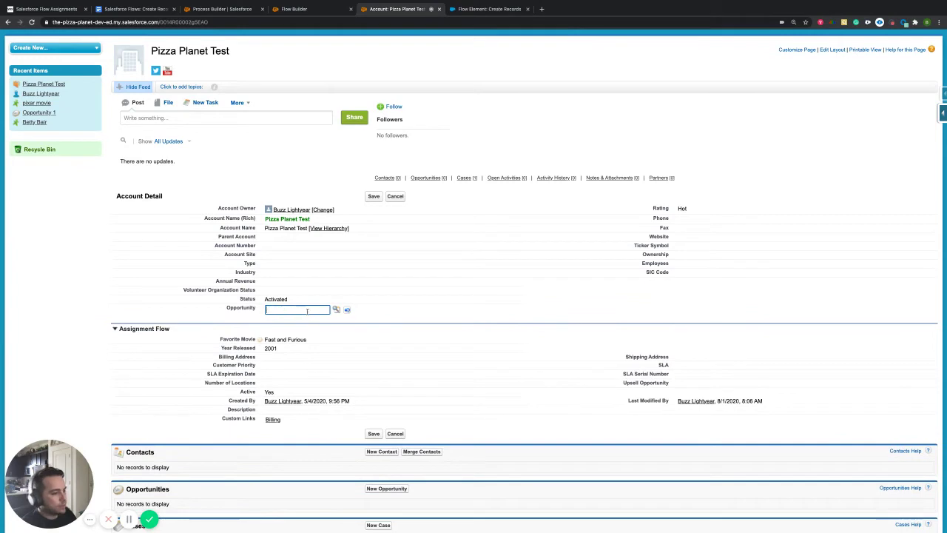
pyautogui.press('Return')
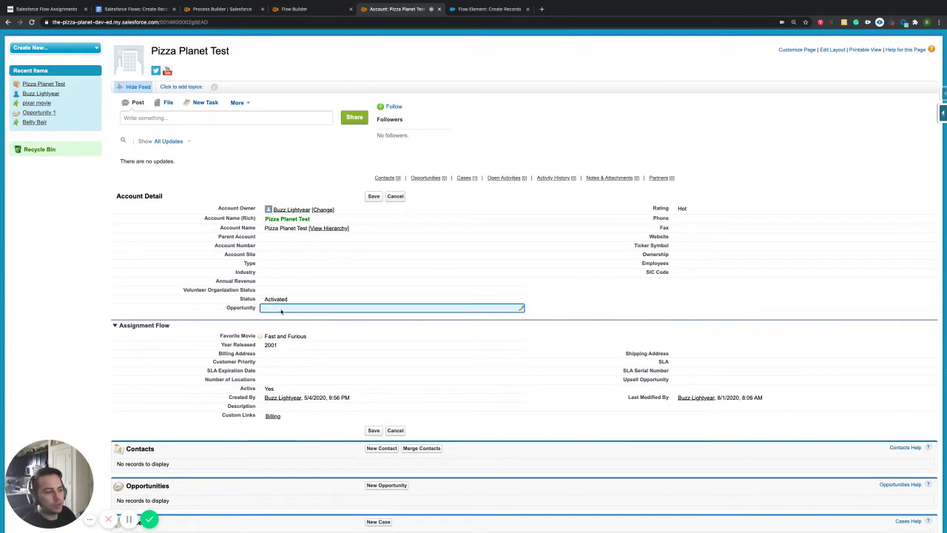
# Leave the Opportunity field edit, set the Pizza Planet Test account's Rating to Cold, and save the record
pyautogui.click(396, 197)
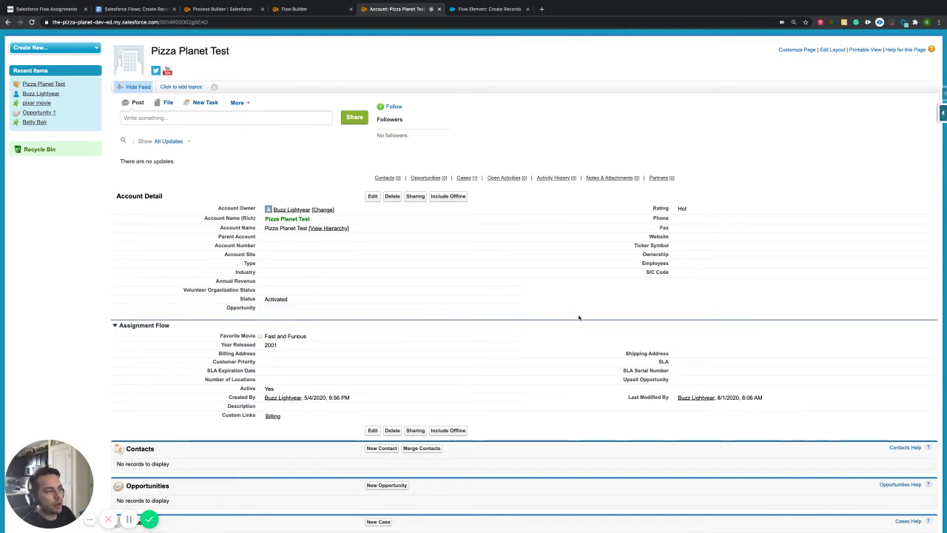
pyautogui.doubleClick(669, 210)
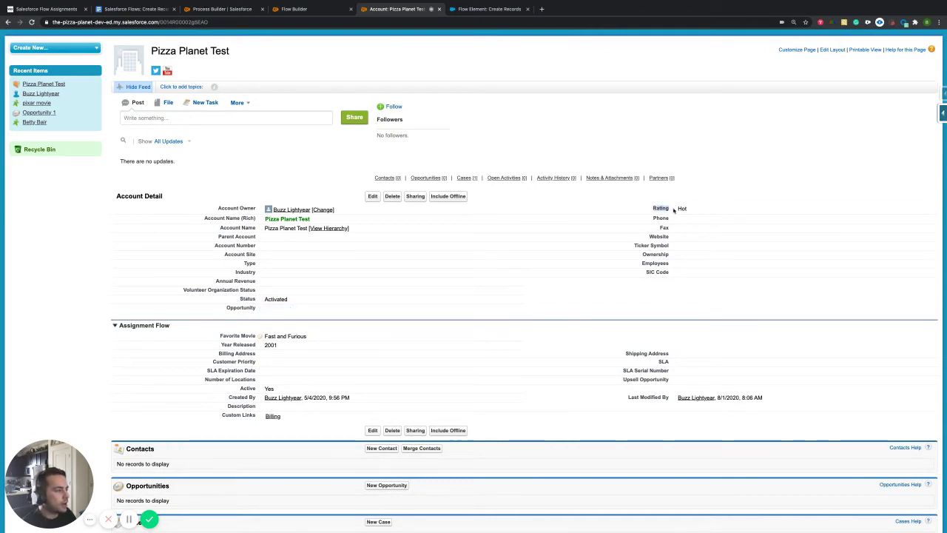
pyautogui.doubleClick(692, 210)
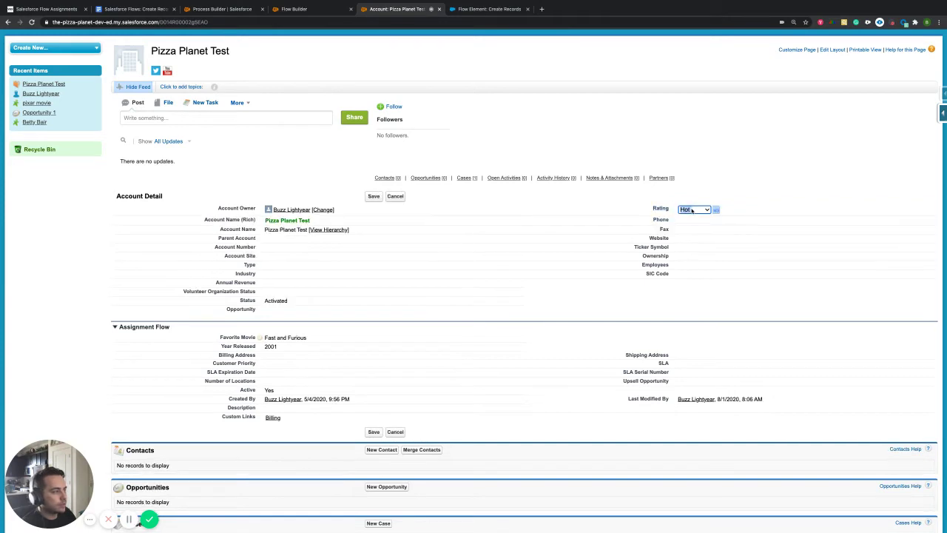
pyautogui.click(696, 211)
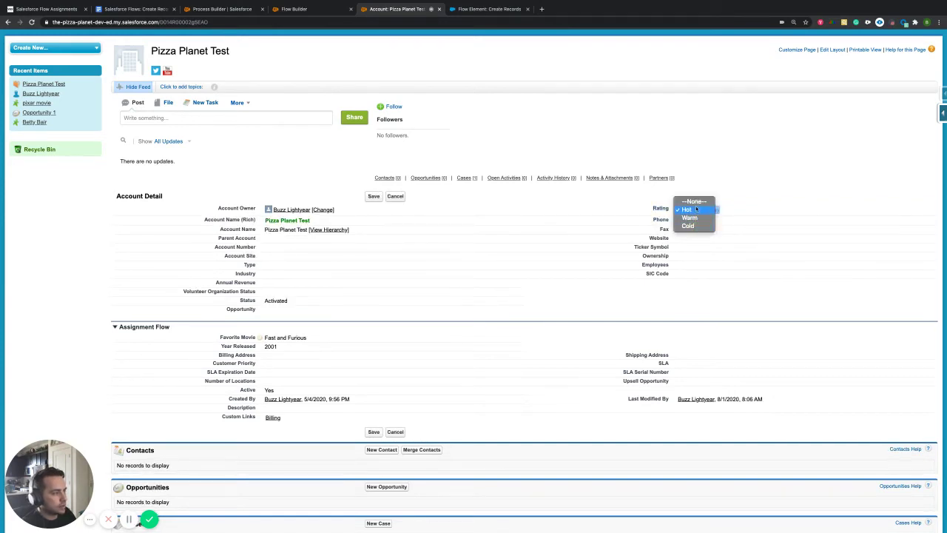
pyautogui.click(688, 226)
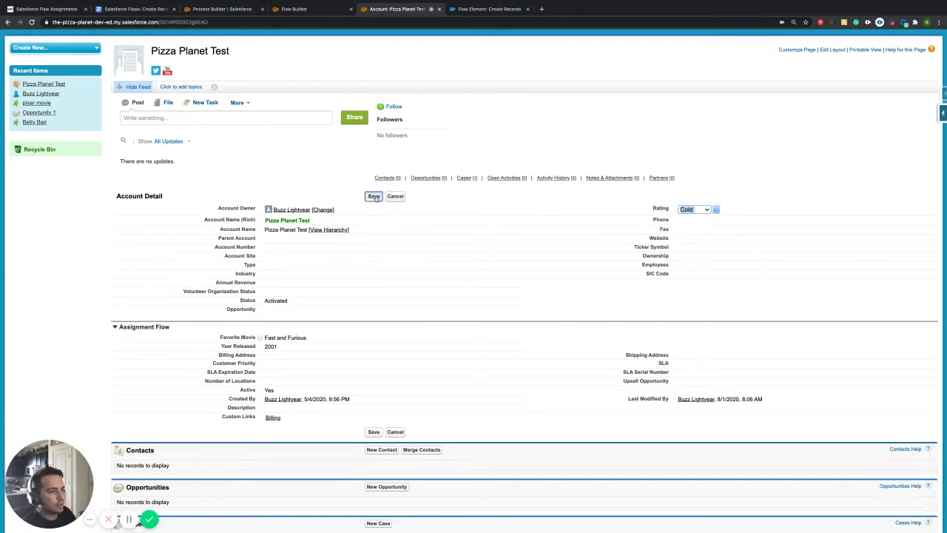
pyautogui.click(375, 197)
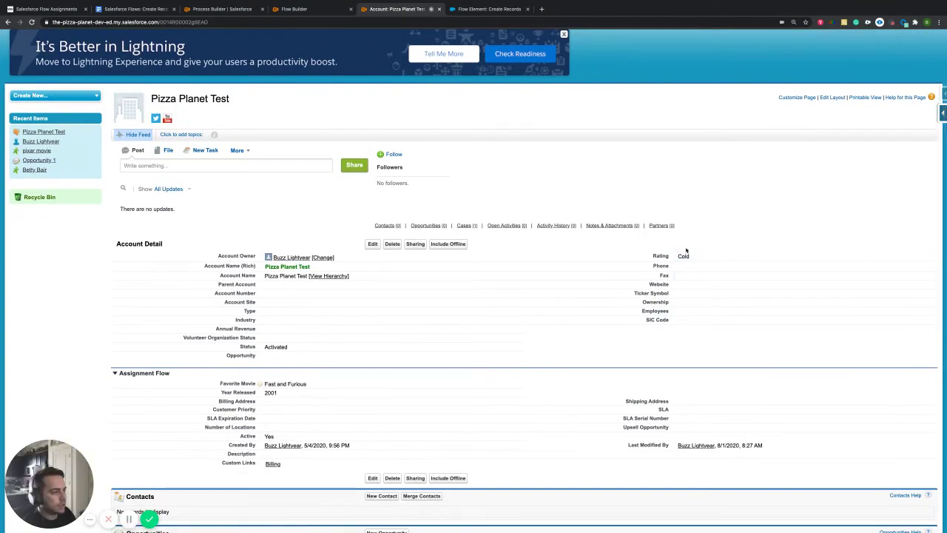
pyautogui.doubleClick(684, 255)
pyautogui.click(692, 256)
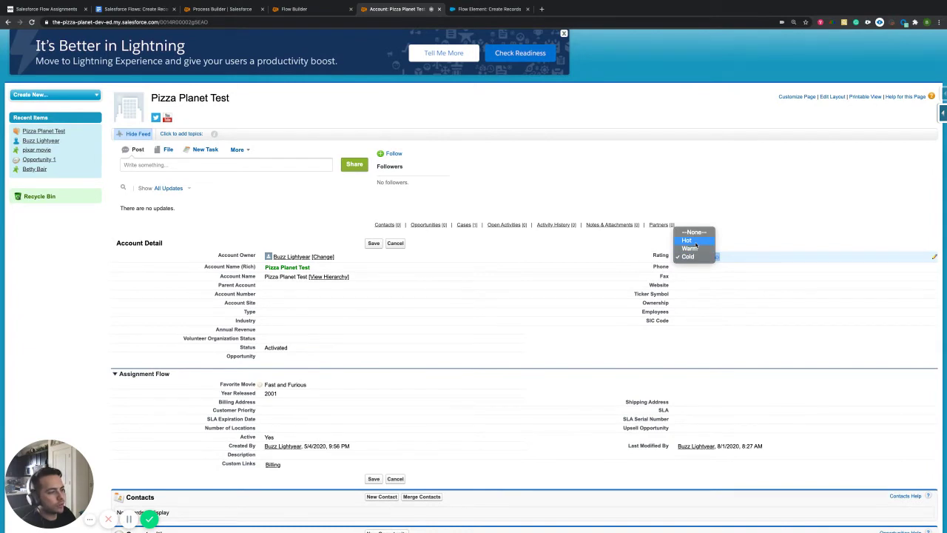
pyautogui.click(497, 248)
pyautogui.click(396, 243)
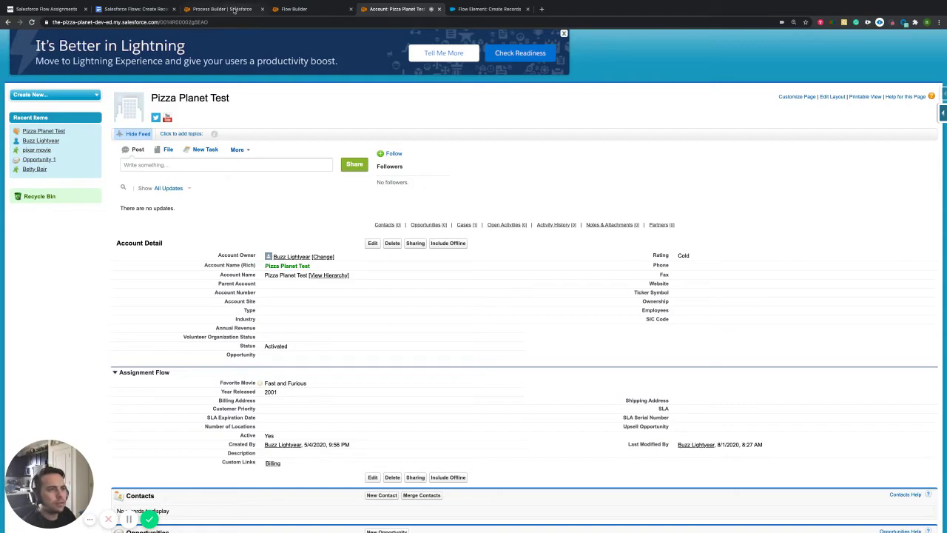
# Switch to Process Builder and review the conditions of the Create Opportunity? criteria in the Account process
pyautogui.click(234, 11)
pyautogui.scroll(-1, 140, 379)
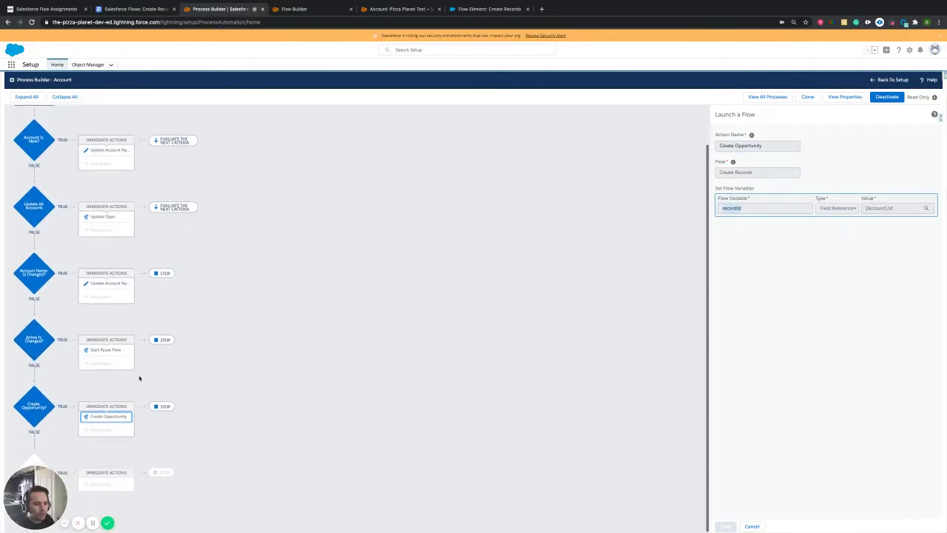
pyautogui.click(36, 405)
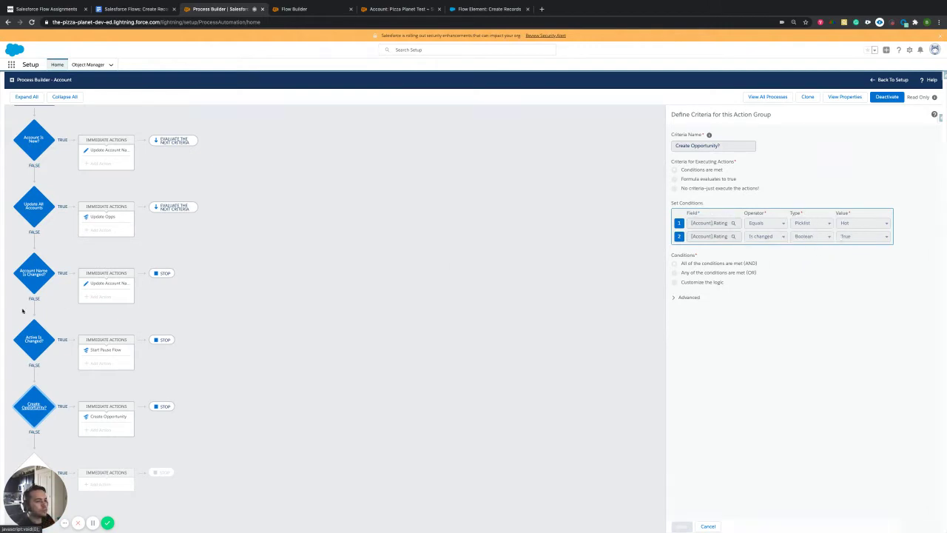
# Review the Create Opportunity action, highlighting the Create Records flow and the recordId flow variable
pyautogui.click(107, 416)
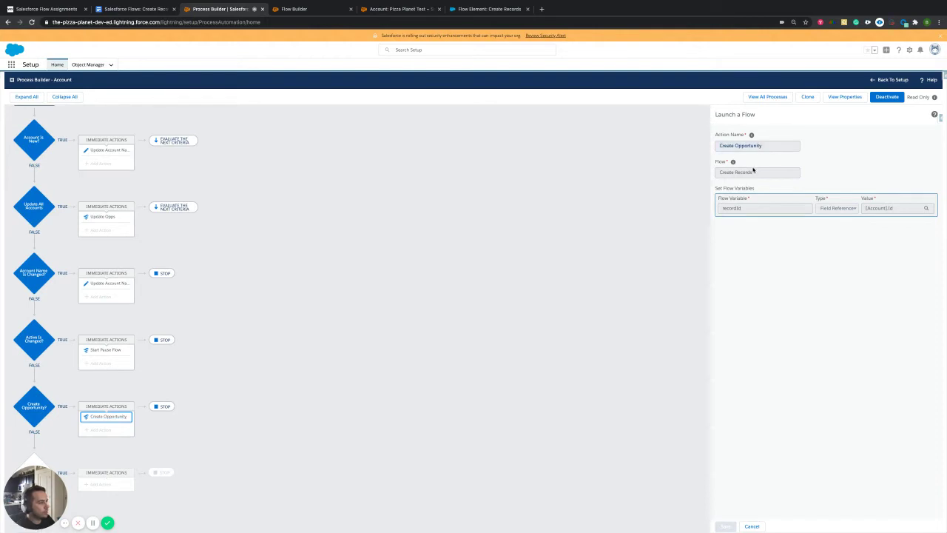
pyautogui.moveTo(733, 174); pyautogui.dragTo(717, 172)
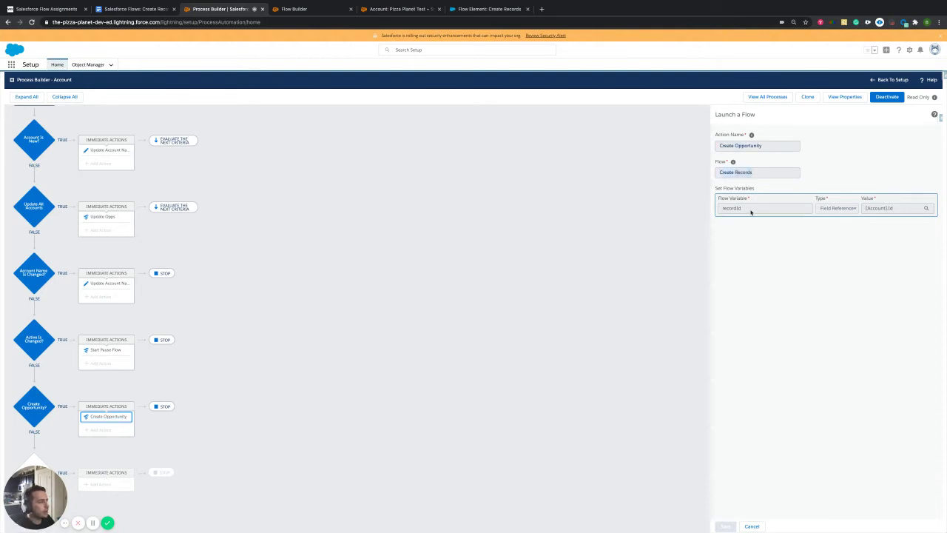
pyautogui.moveTo(750, 211); pyautogui.dragTo(723, 213)
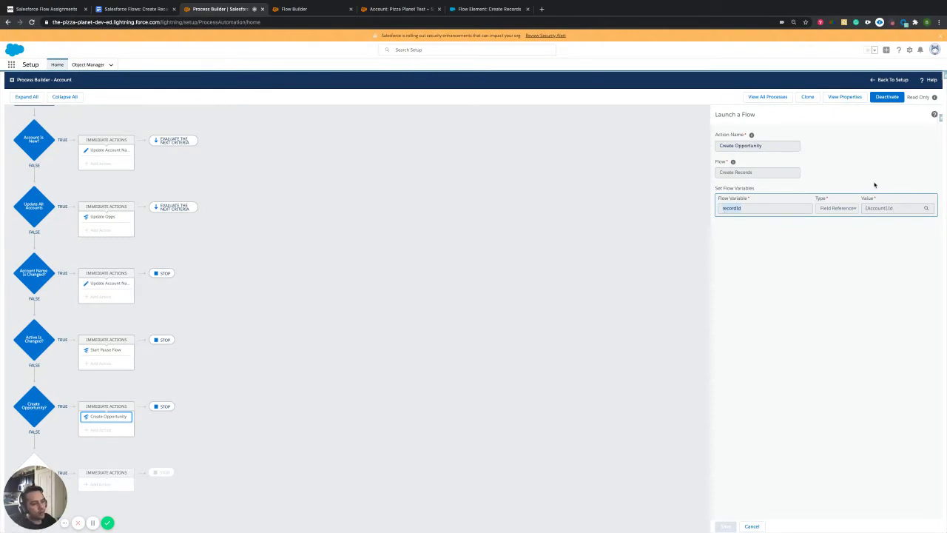
pyautogui.click(447, 185)
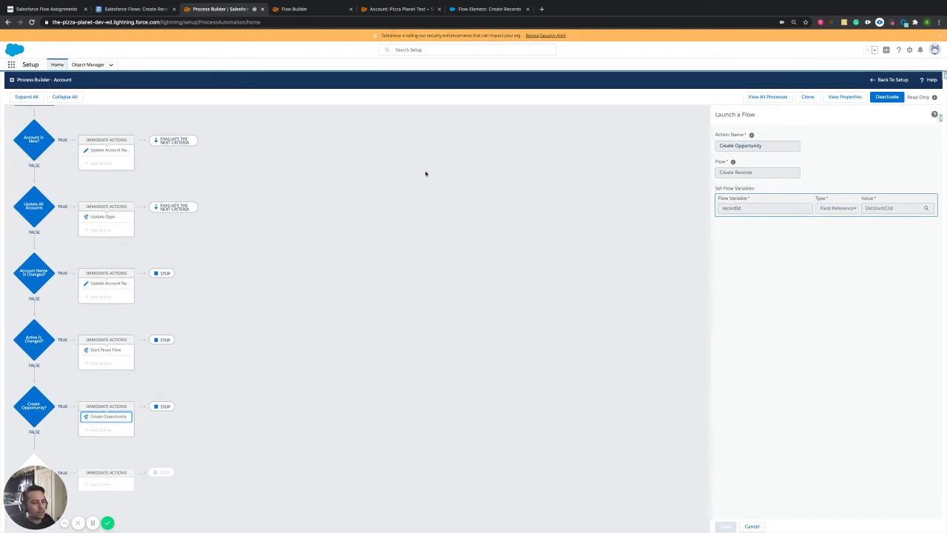
# Switch to Flow Builder and delete the connectors between Start, Create New Opportunity and Update Account, with the toolbox showing the available elements
pyautogui.click(326, 10)
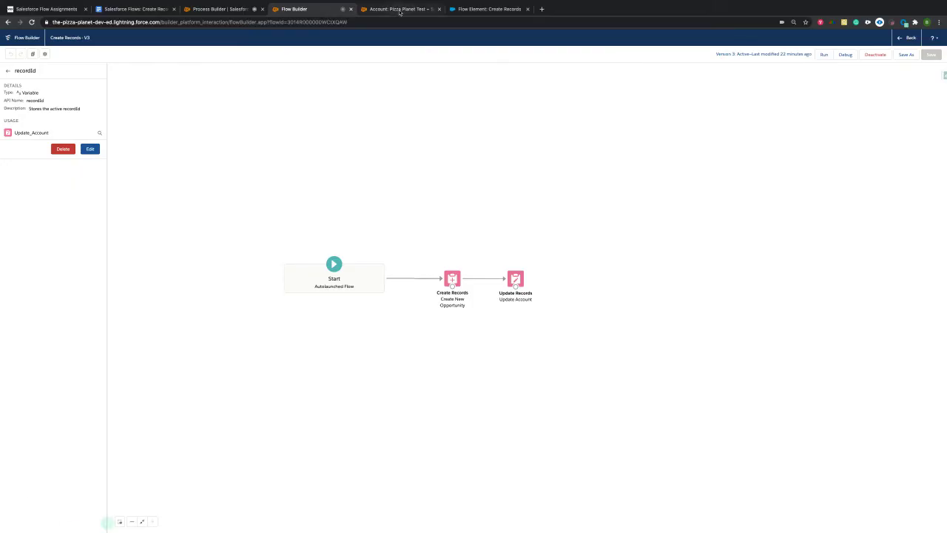
pyautogui.click(8, 71)
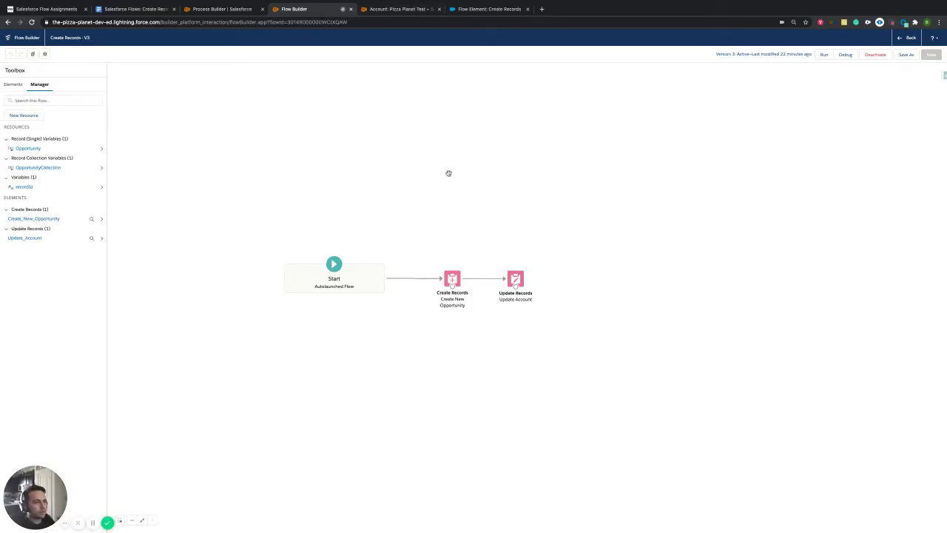
pyautogui.click(11, 85)
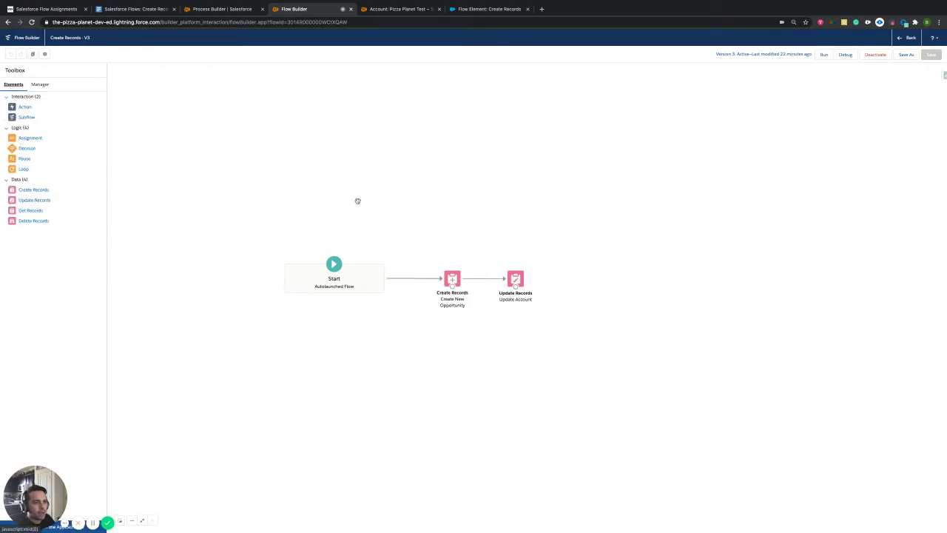
pyautogui.click(418, 282)
pyautogui.press('Delete')
pyautogui.click(484, 278)
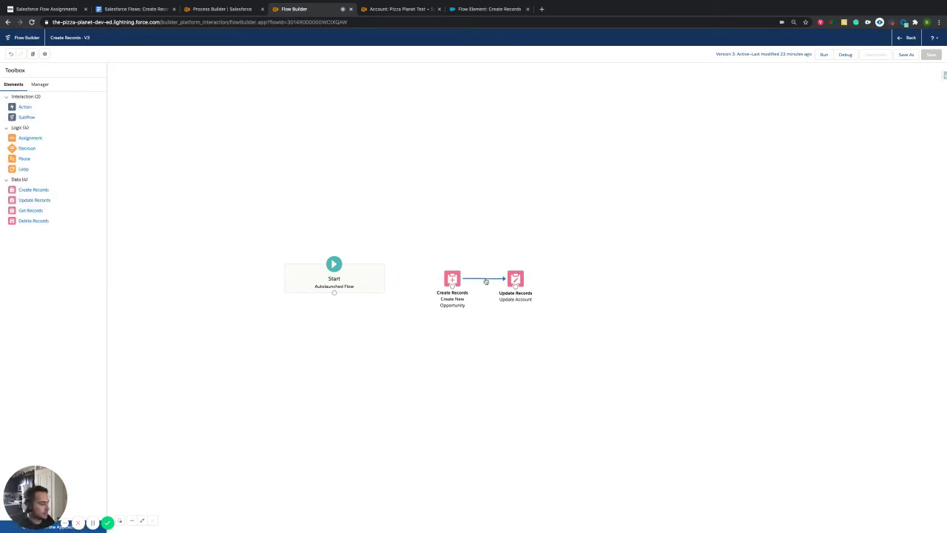
pyautogui.press('Delete')
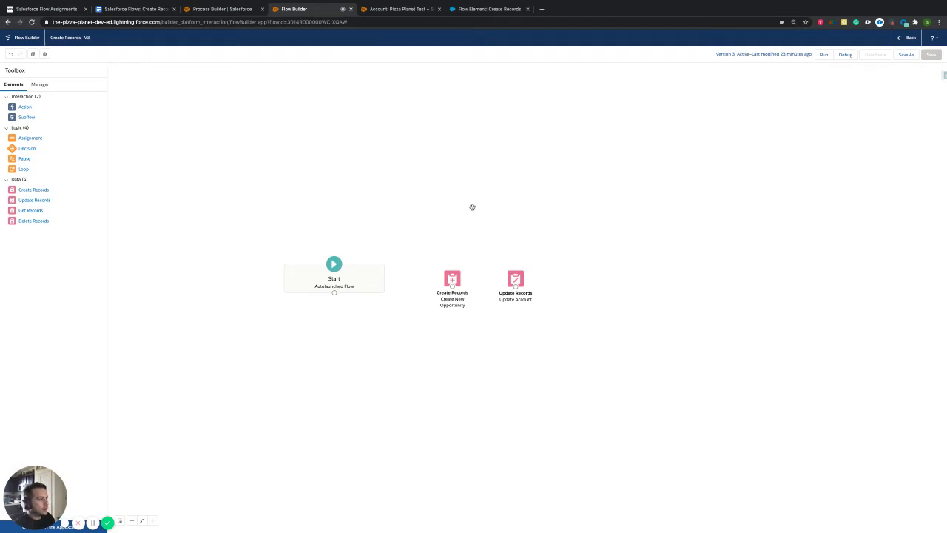
# Open the Create New Opportunity element, review the required-fields caution in the Google Docs outline, and return to Flow Builder
pyautogui.doubleClick(452, 279)
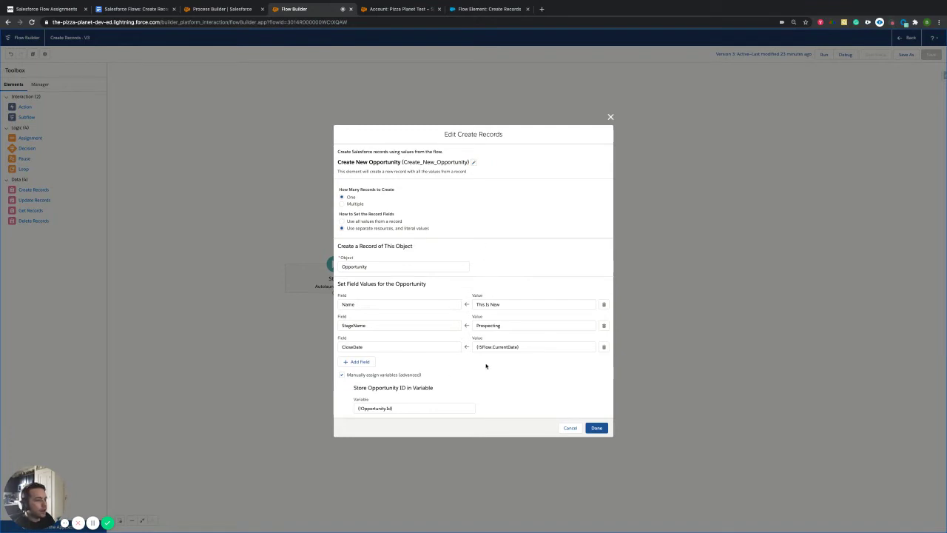
pyautogui.click(137, 9)
pyautogui.moveTo(417, 201); pyautogui.dragTo(329, 191)
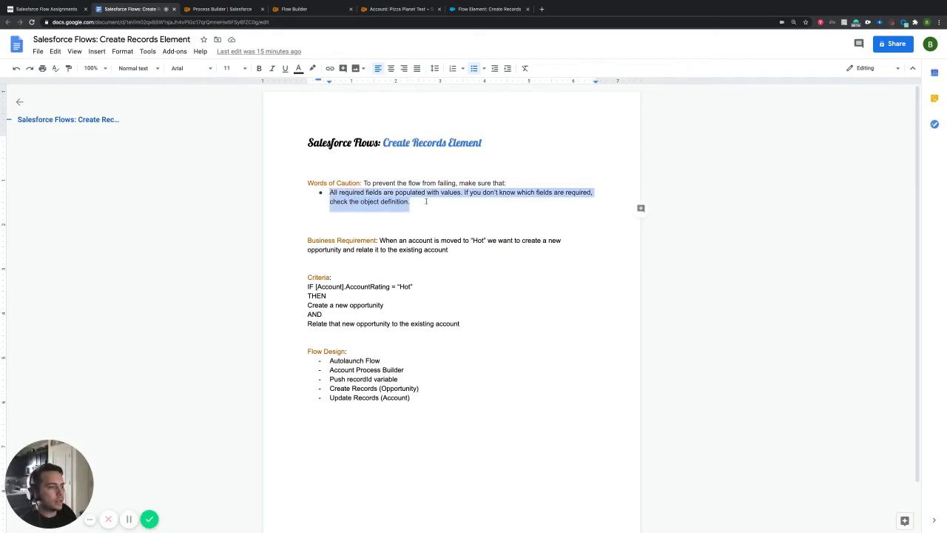
pyautogui.click(229, 10)
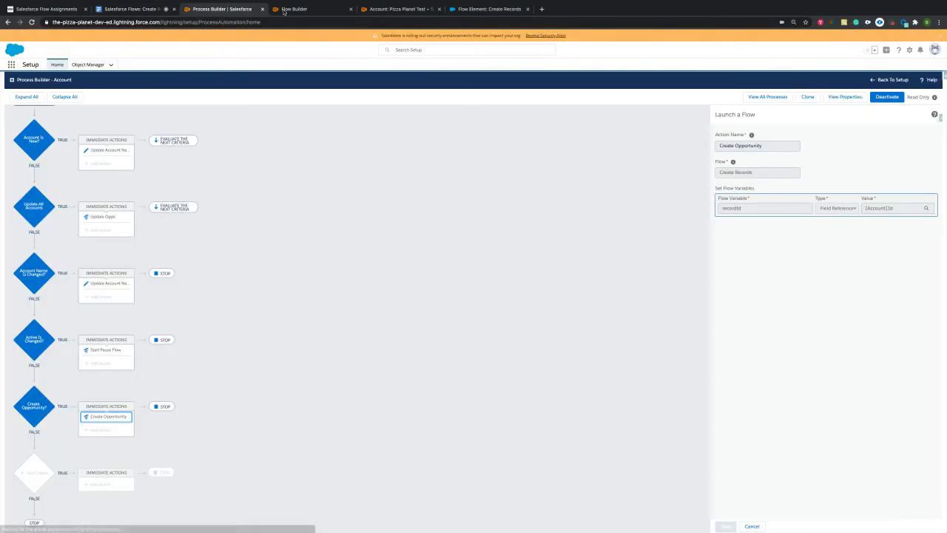
pyautogui.click(285, 10)
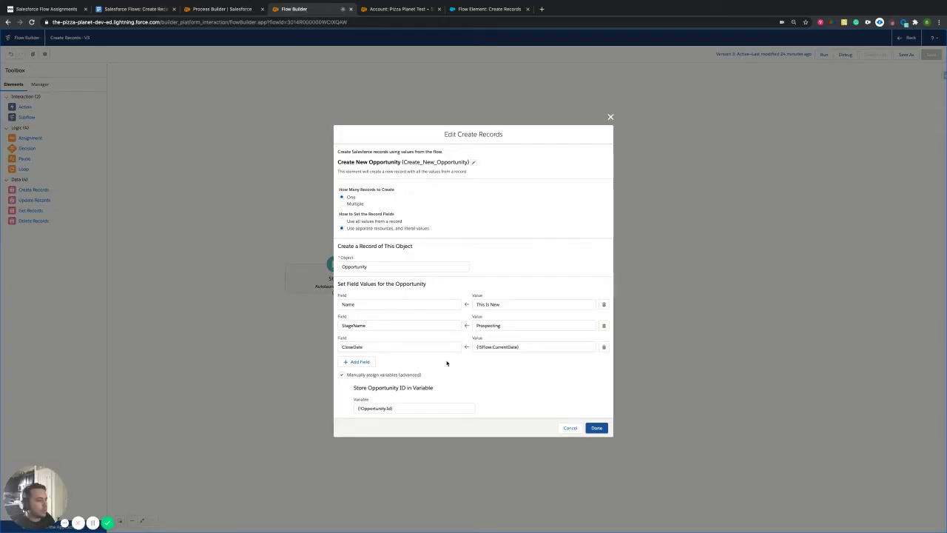
# Examine the CloseDate field and its value in the element's opportunity field assignments
pyautogui.click(402, 345)
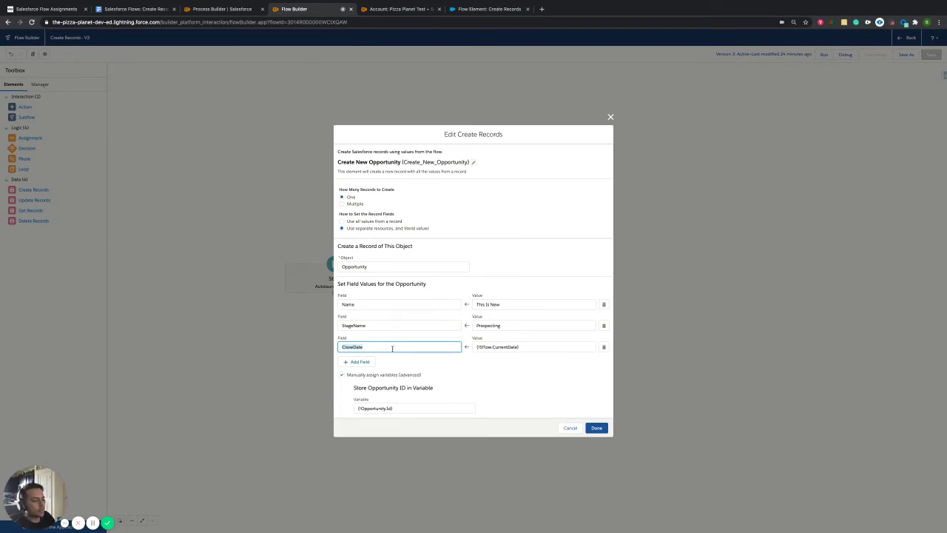
pyautogui.click(476, 363)
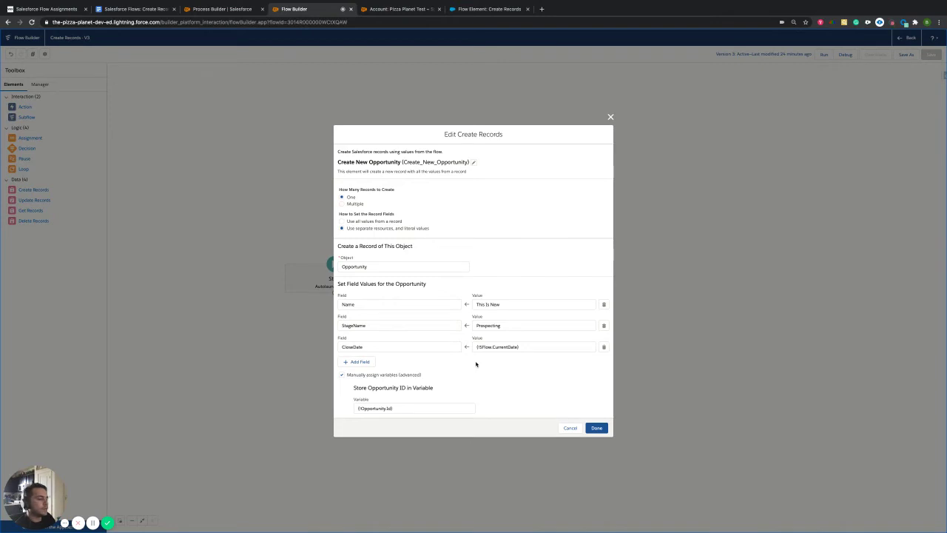
pyautogui.click(391, 348)
pyautogui.click(499, 363)
pyautogui.click(367, 347)
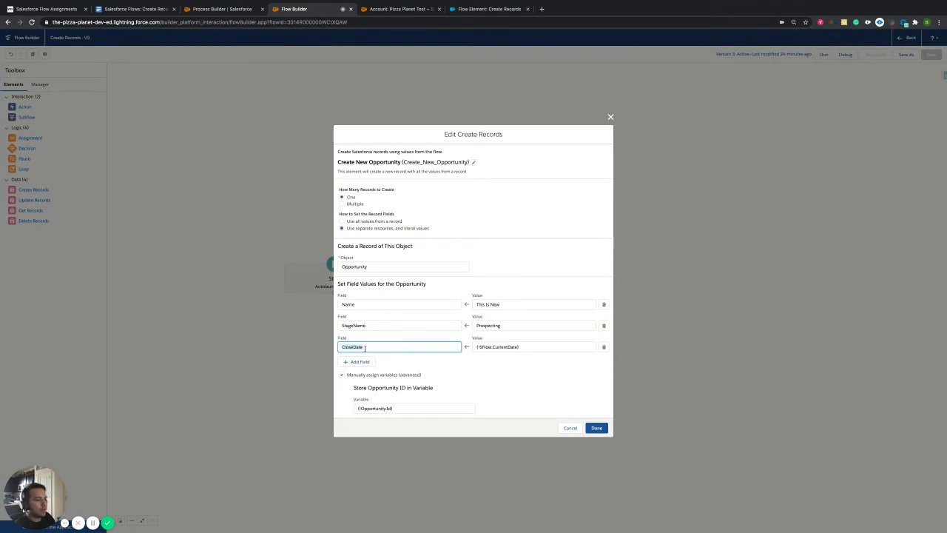
pyautogui.click(526, 347)
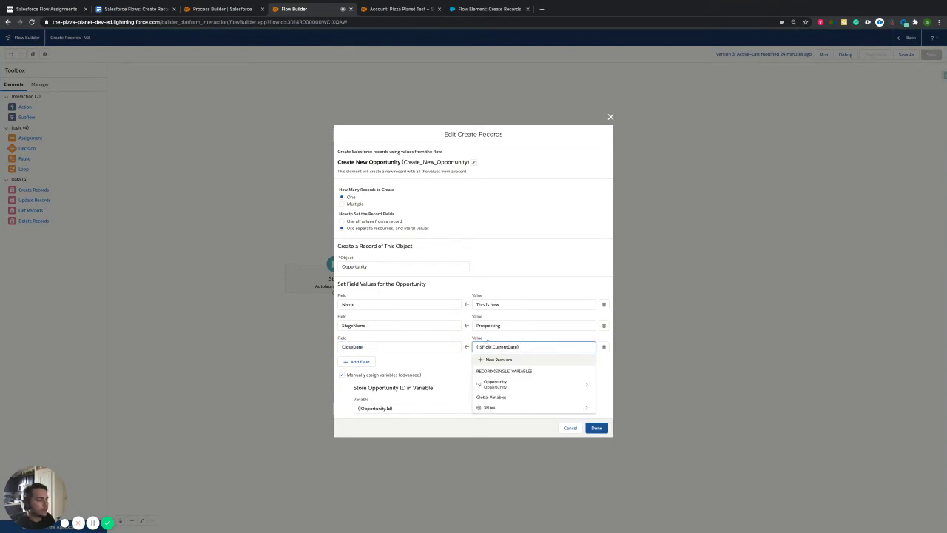
# Clear the CloseDate field entry, search the opportunity fields for "close", and select CloseDate again
pyautogui.click(404, 347)
pyautogui.press('BackSpace')
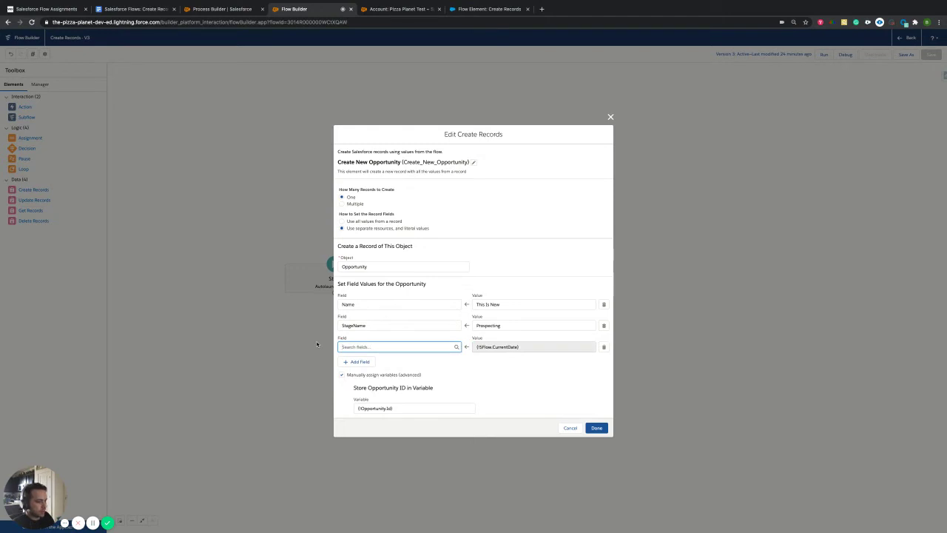
pyautogui.write('close')
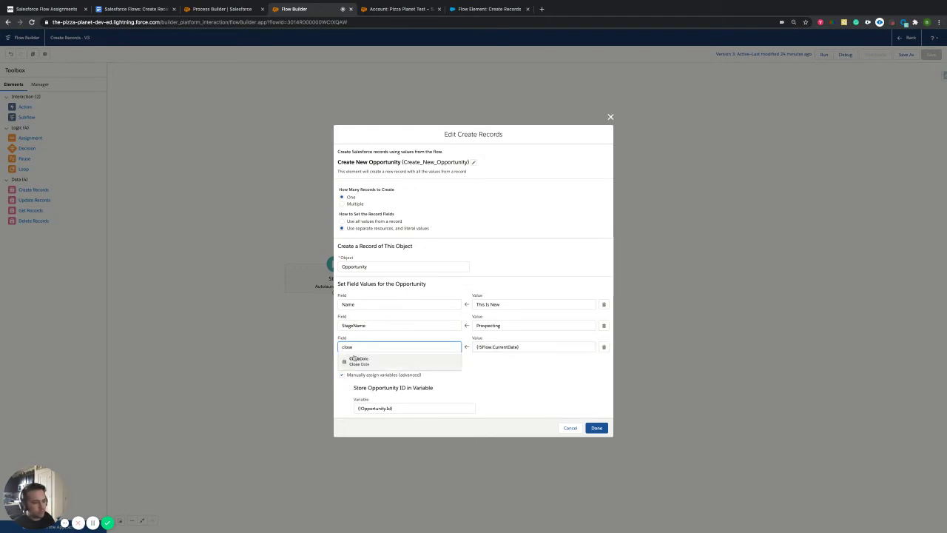
pyautogui.click(359, 361)
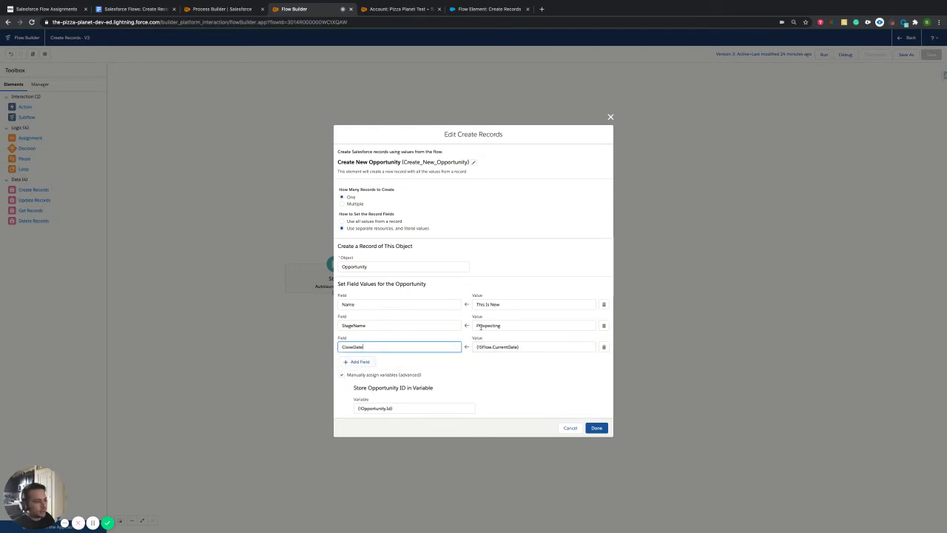
# Highlight the Opportunity object and remove the Name and StageName rows from the element's field assignments
pyautogui.moveTo(368, 267); pyautogui.dragTo(335, 269)
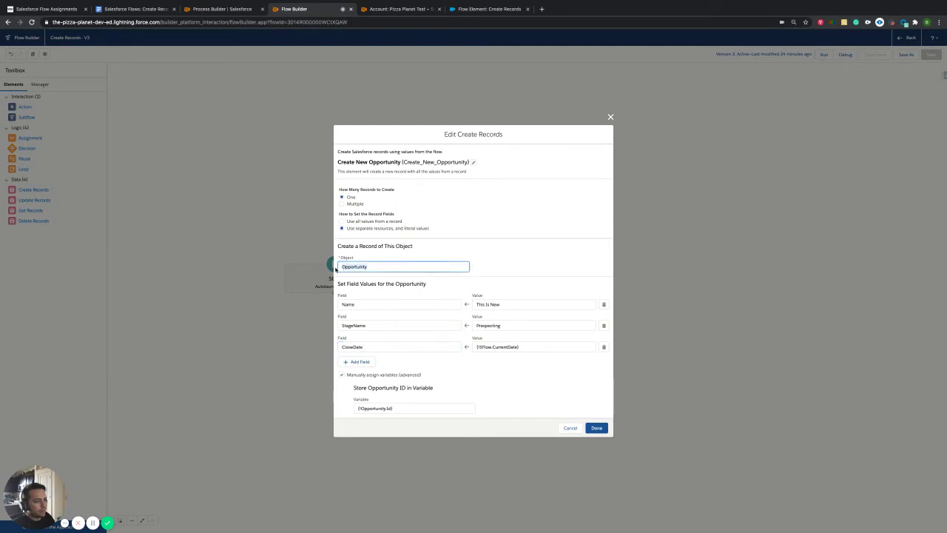
pyautogui.click(546, 374)
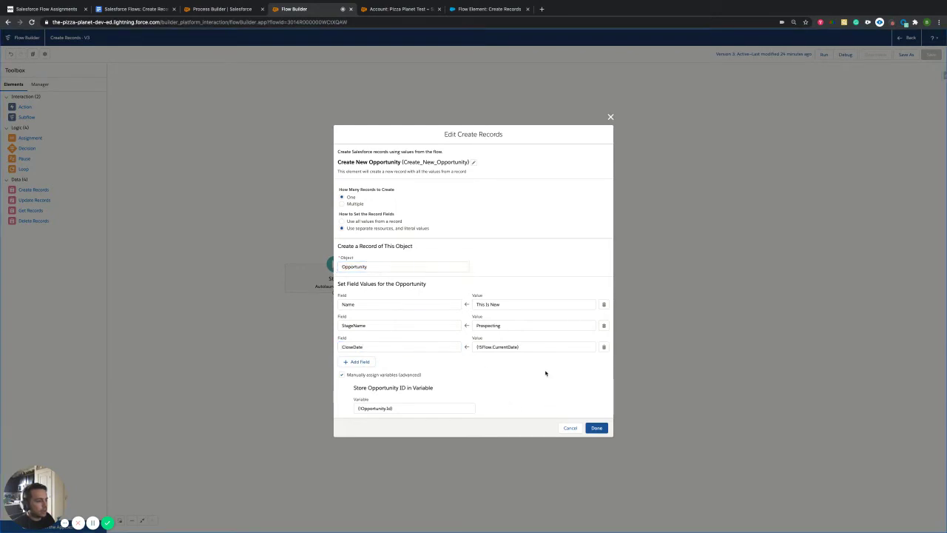
pyautogui.click(604, 305)
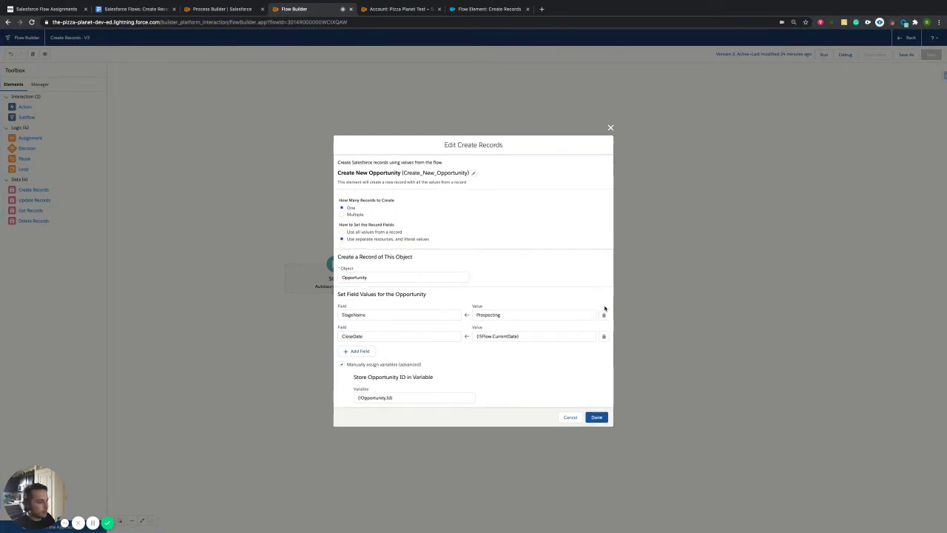
pyautogui.click(604, 314)
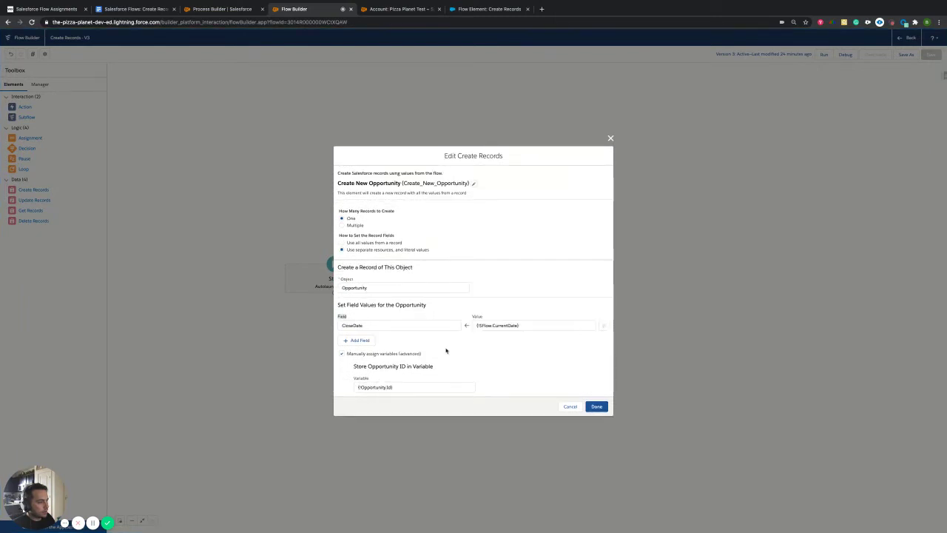
# Clear the Opportunity object from the Create New Opportunity element
pyautogui.click(393, 325)
pyautogui.click(405, 289)
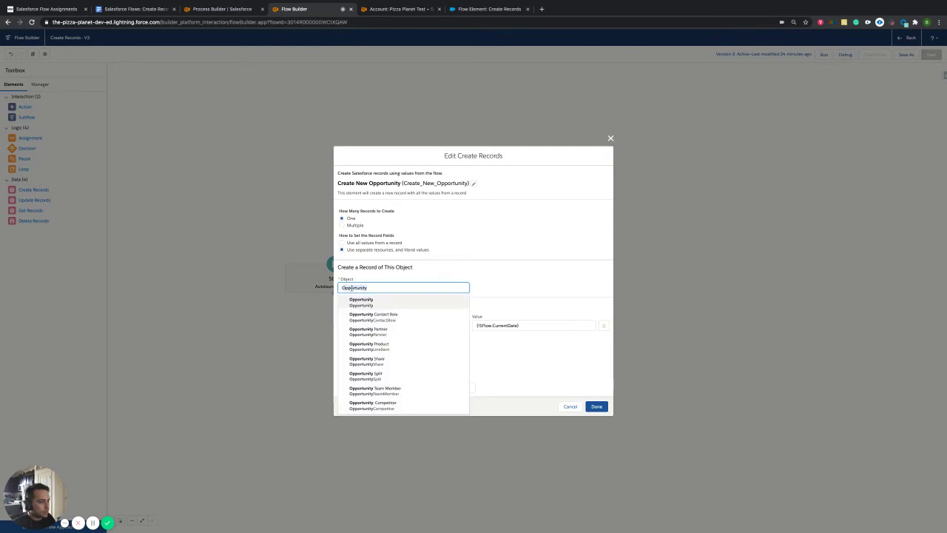
pyautogui.press('BackSpace')
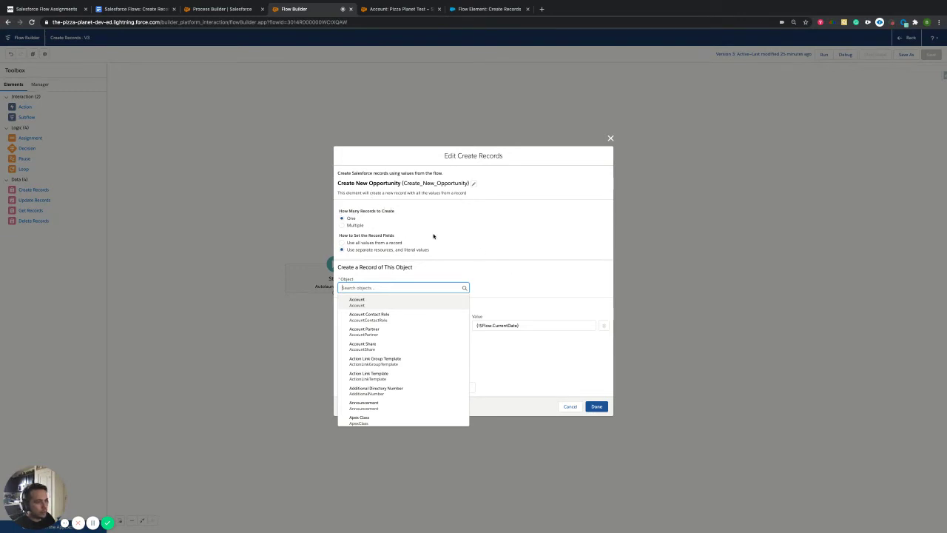
pyautogui.click(350, 210)
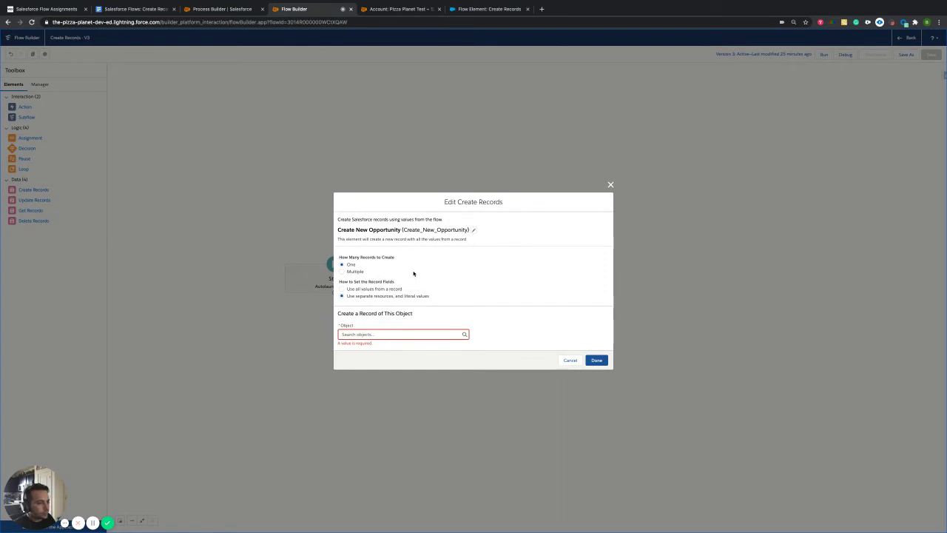
# Examine the options for how many records to create and how to set the record fields
pyautogui.moveTo(349, 281); pyautogui.dragTo(395, 282)
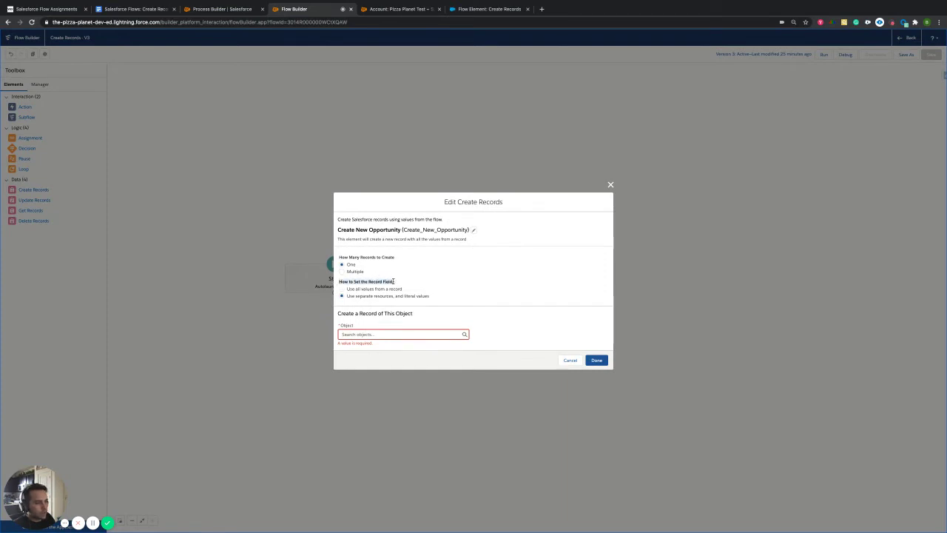
pyautogui.click(422, 279)
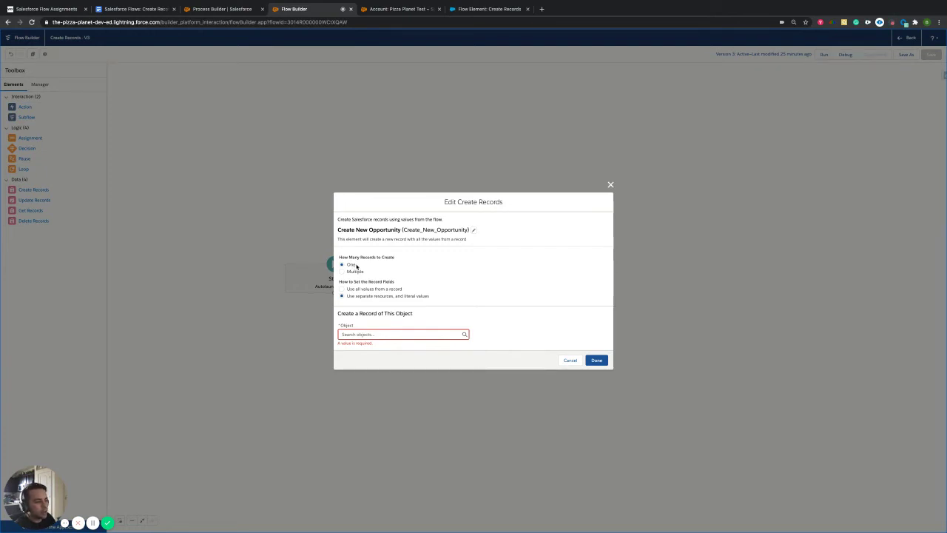
pyautogui.doubleClick(356, 266)
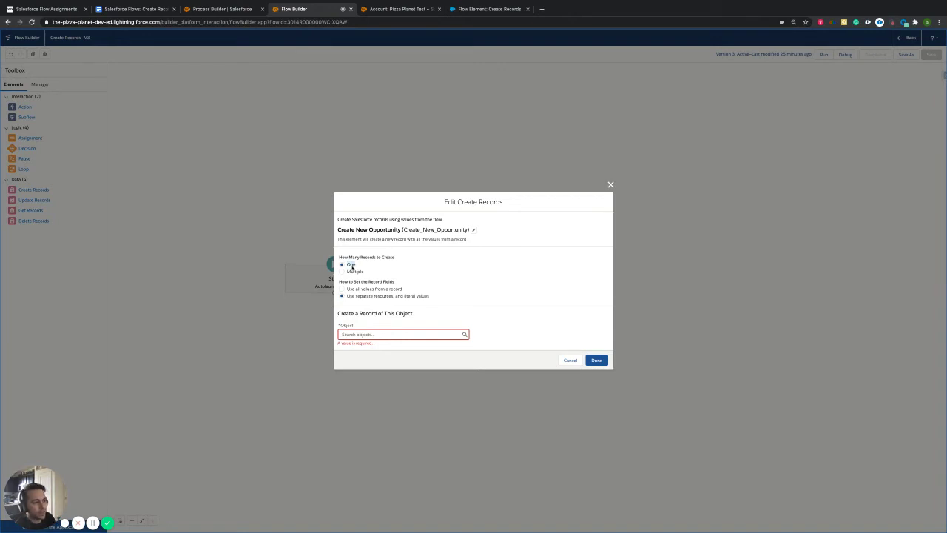
pyautogui.click(362, 268)
pyautogui.moveTo(344, 297); pyautogui.dragTo(429, 297)
pyautogui.click(436, 297)
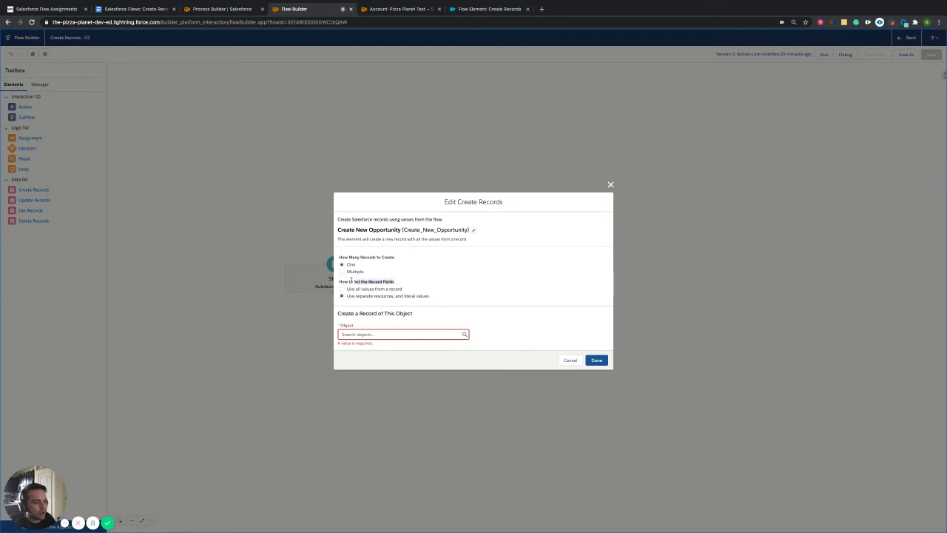
# Preview the record choices under Use all values from a record, and switch back to separate resources and literal values
pyautogui.click(342, 289)
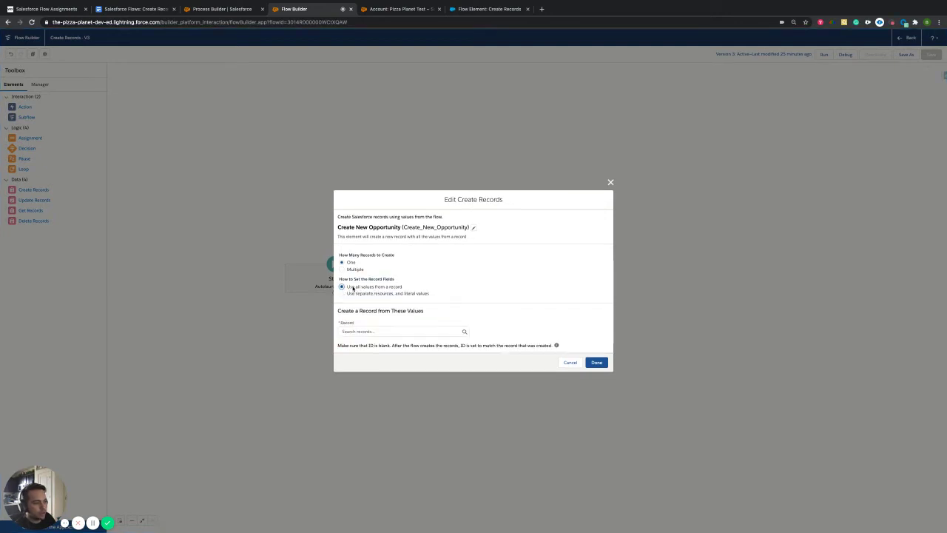
pyautogui.click(375, 330)
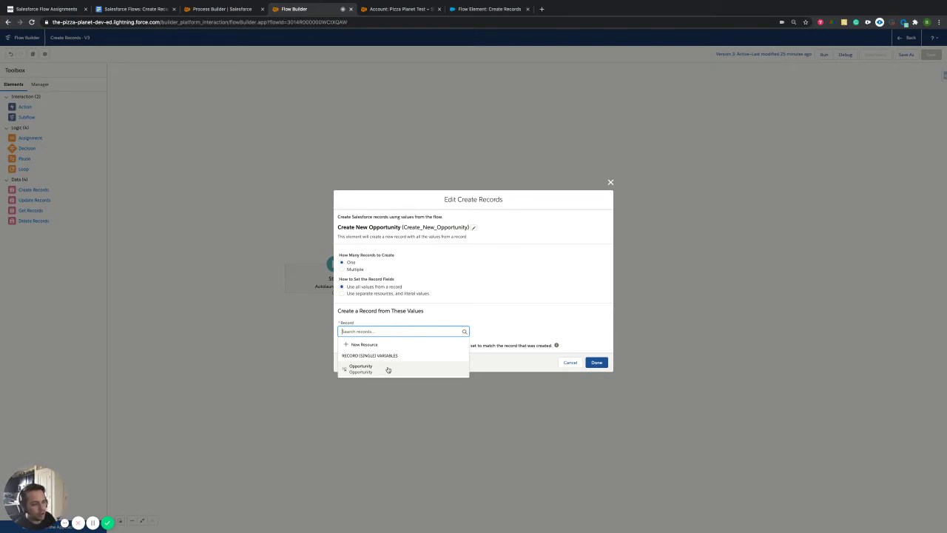
pyautogui.click(479, 309)
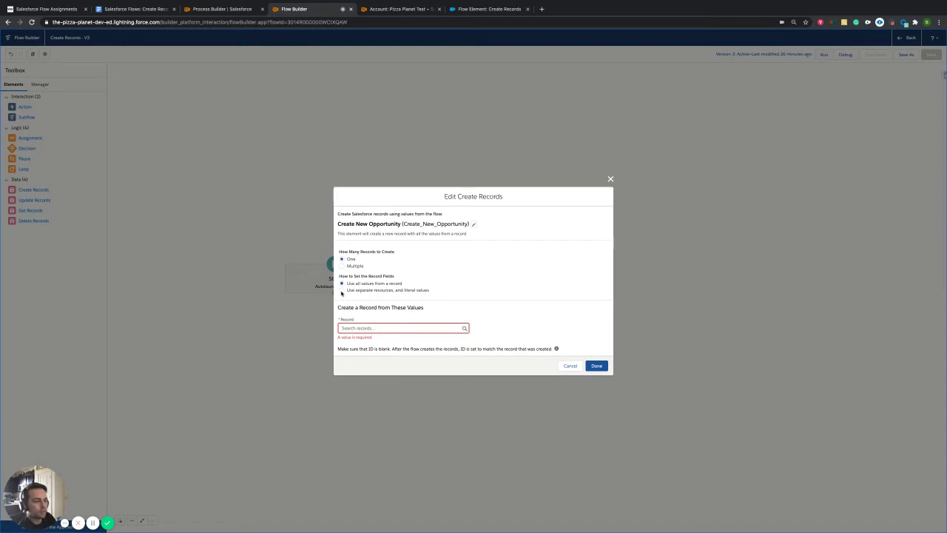
pyautogui.click(343, 291)
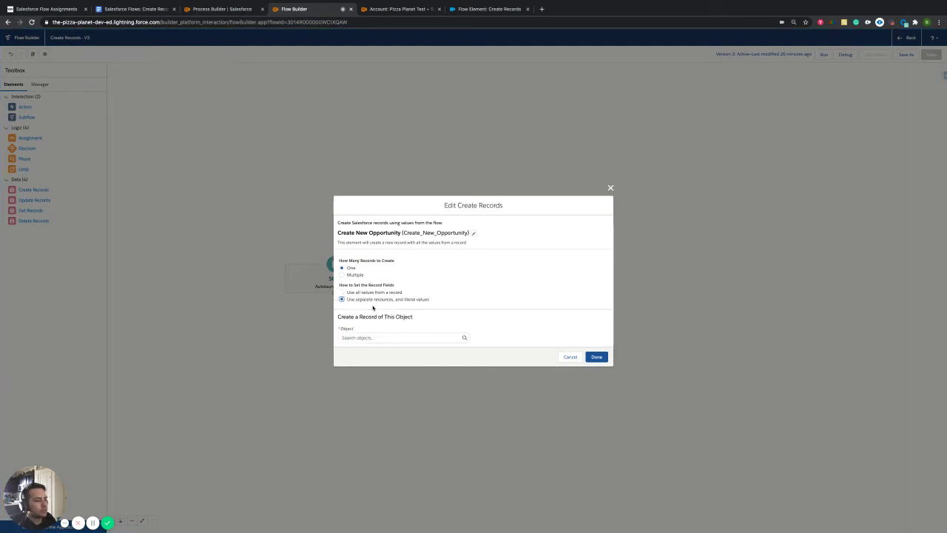
# Search the objects for "opp" and choose Opportunity as the object of the record to create
pyautogui.click(373, 338)
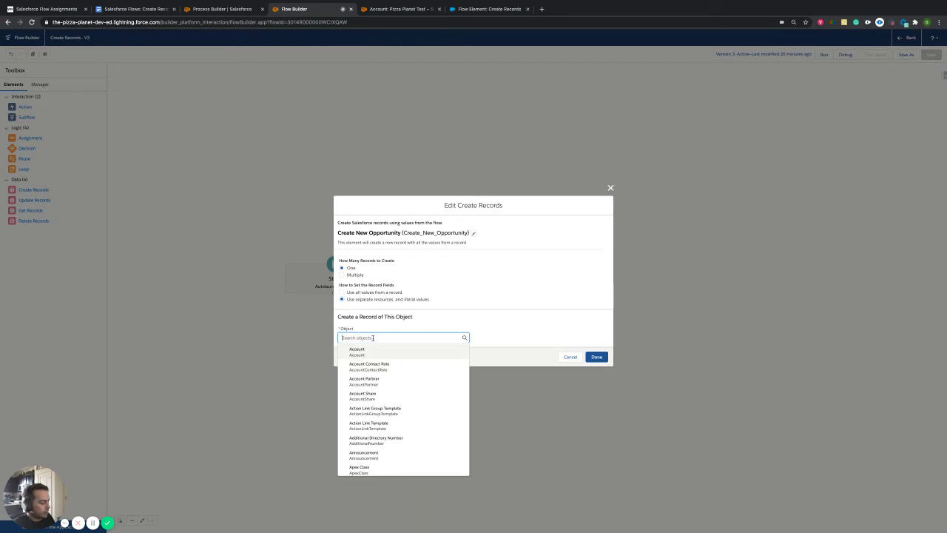
pyautogui.write('opp')
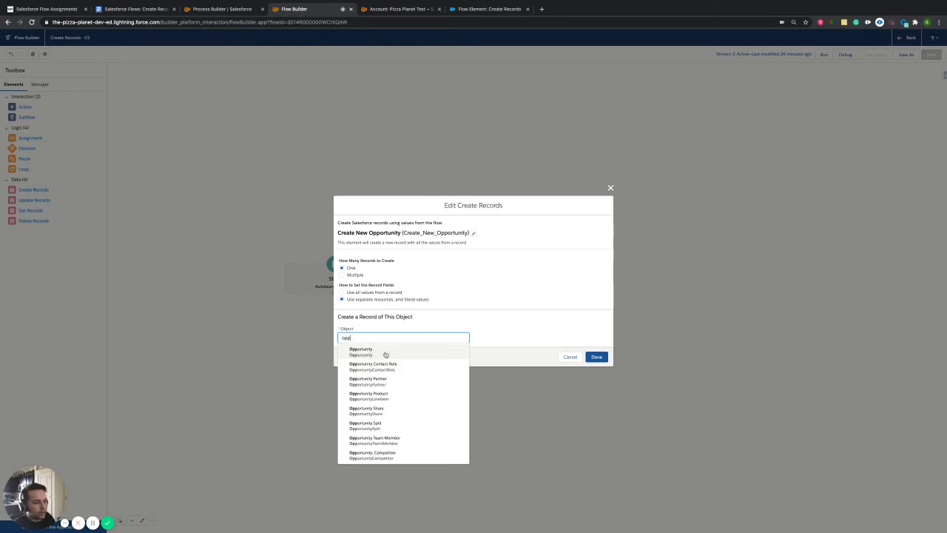
pyautogui.click(384, 353)
pyautogui.moveTo(376, 307); pyautogui.dragTo(342, 306)
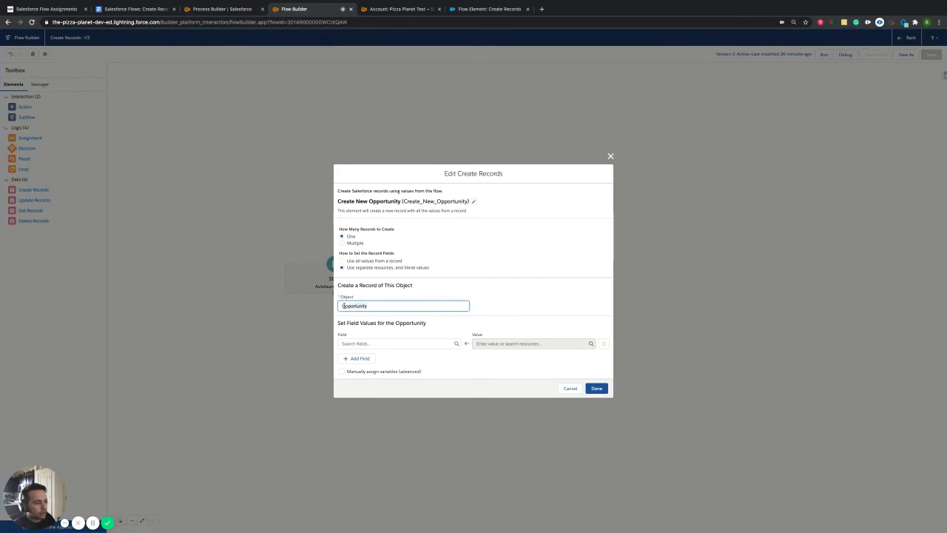
pyautogui.click(418, 355)
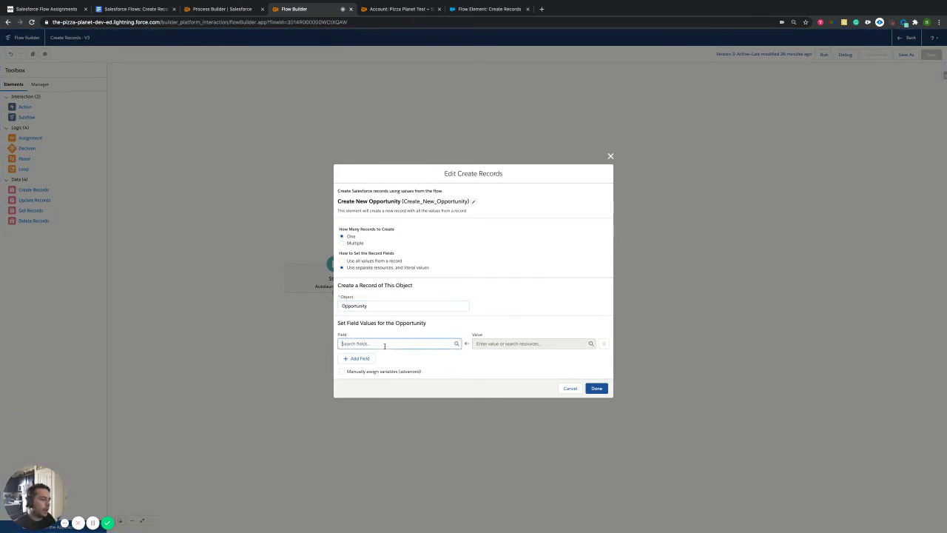
# Assign the value "This Is New" to the opportunity's Name field
pyautogui.click(384, 344)
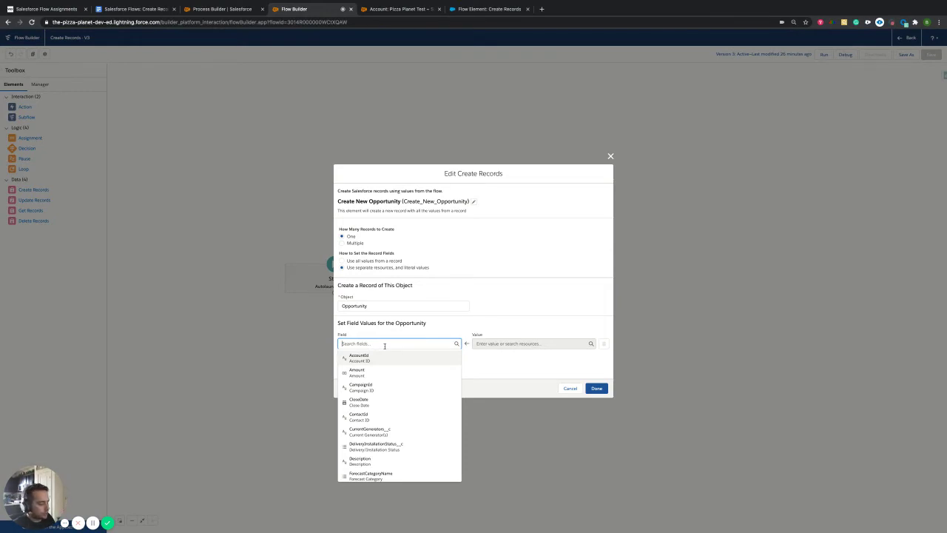
pyautogui.write('name')
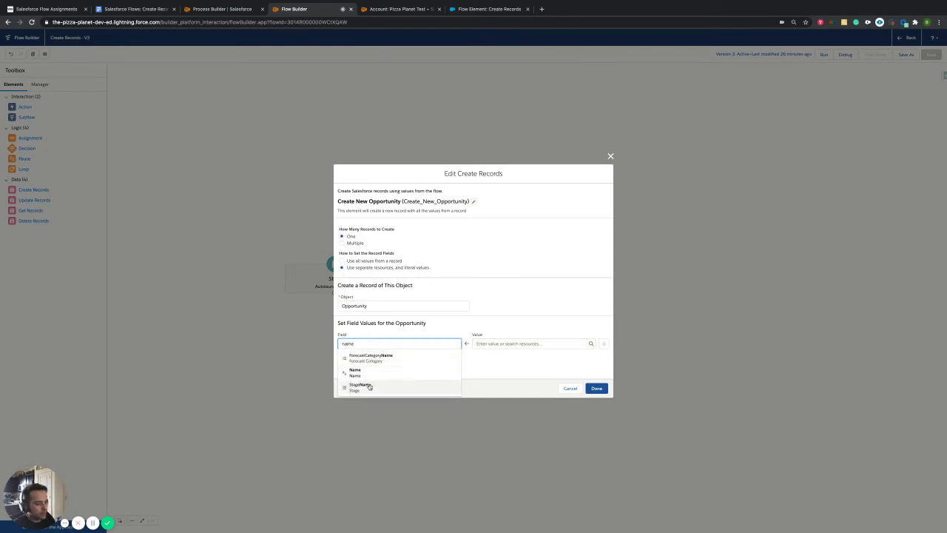
pyautogui.click(368, 373)
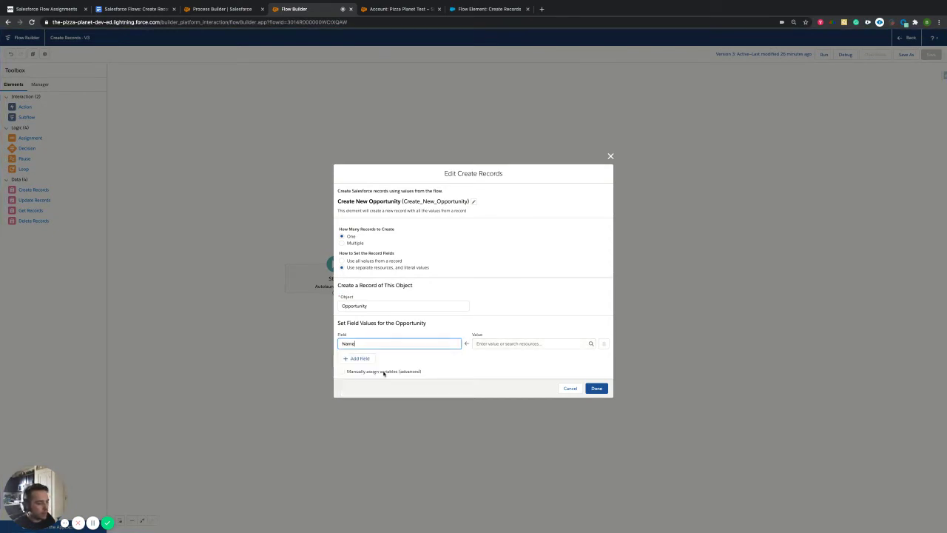
pyautogui.click(494, 341)
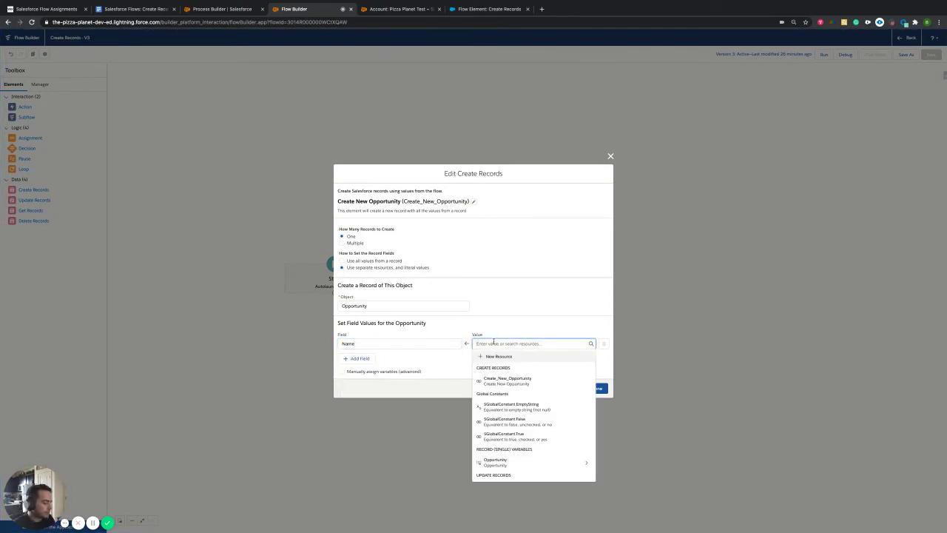
pyautogui.write('NEw')
pyautogui.press('BackSpace')
pyautogui.press('BackSpace')
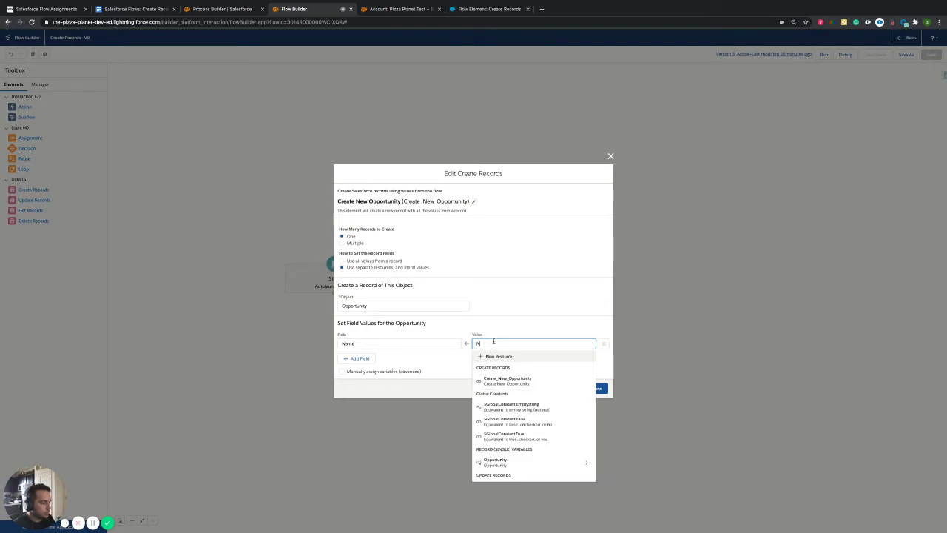
pyautogui.write('This Is New')
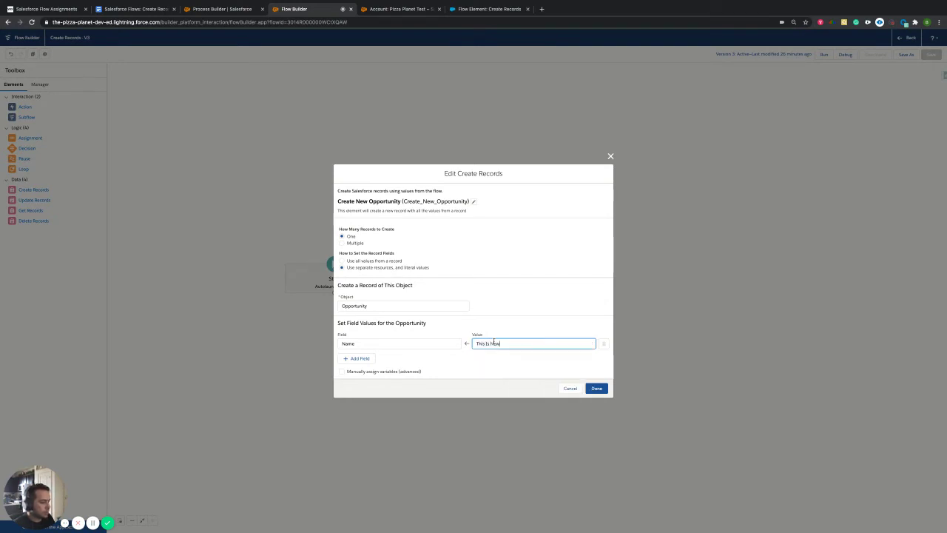
pyautogui.moveTo(492, 367); pyautogui.dragTo(374, 350)
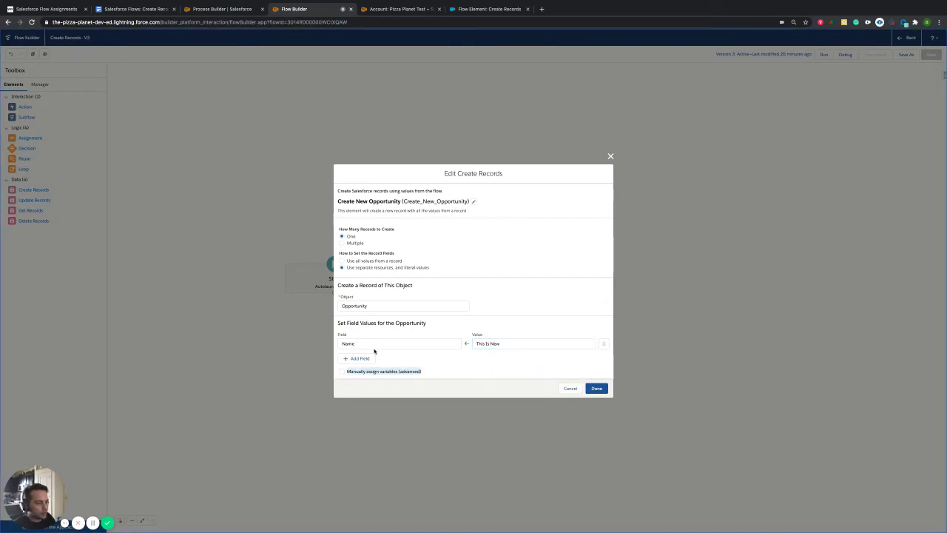
pyautogui.click(456, 361)
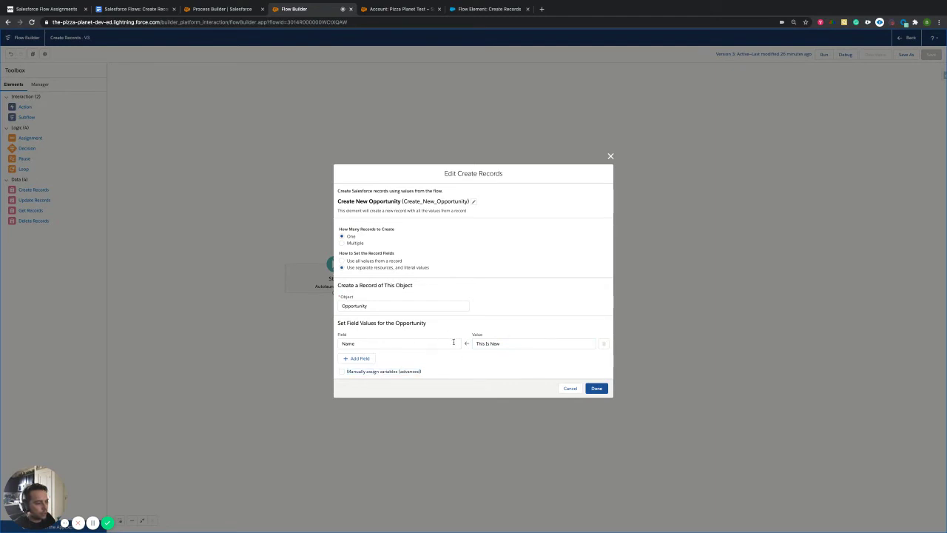
# Add a StageName field assignment with the picklist value Prospecting
pyautogui.click(359, 358)
pyautogui.click(380, 354)
pyautogui.write('stage')
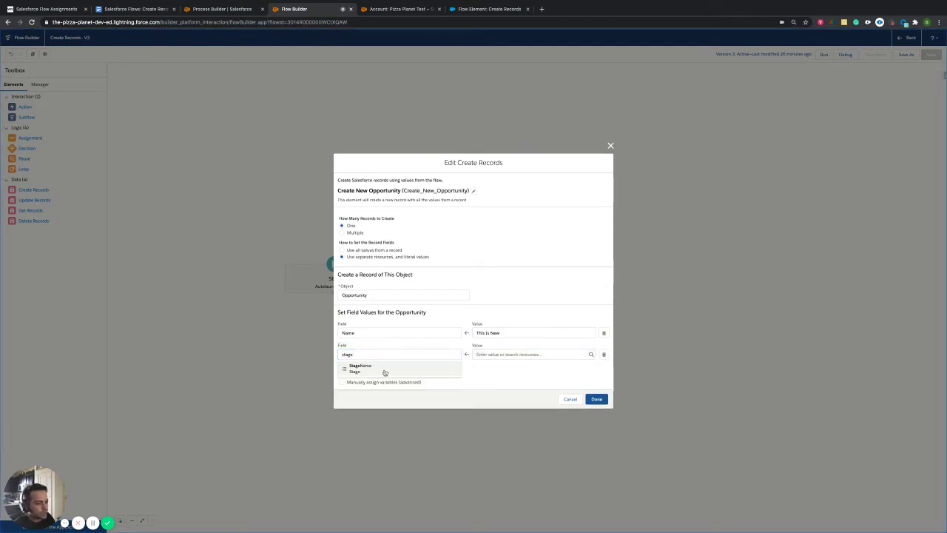
pyautogui.click(383, 366)
pyautogui.click(498, 354)
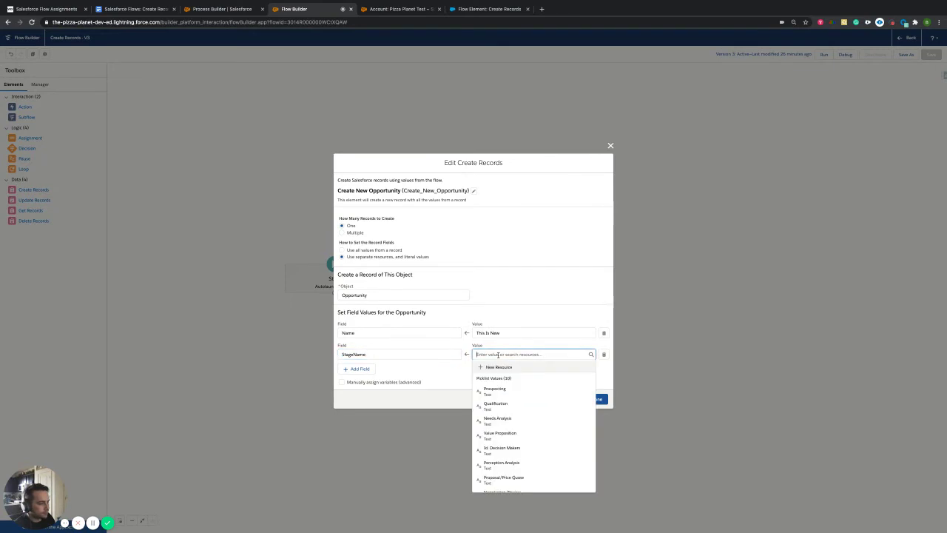
pyautogui.write('Pro')
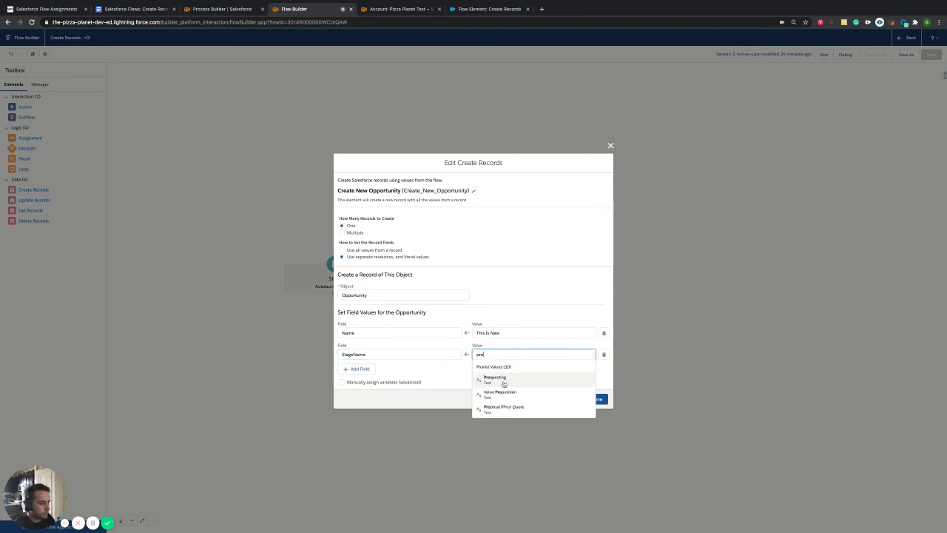
pyautogui.click(504, 378)
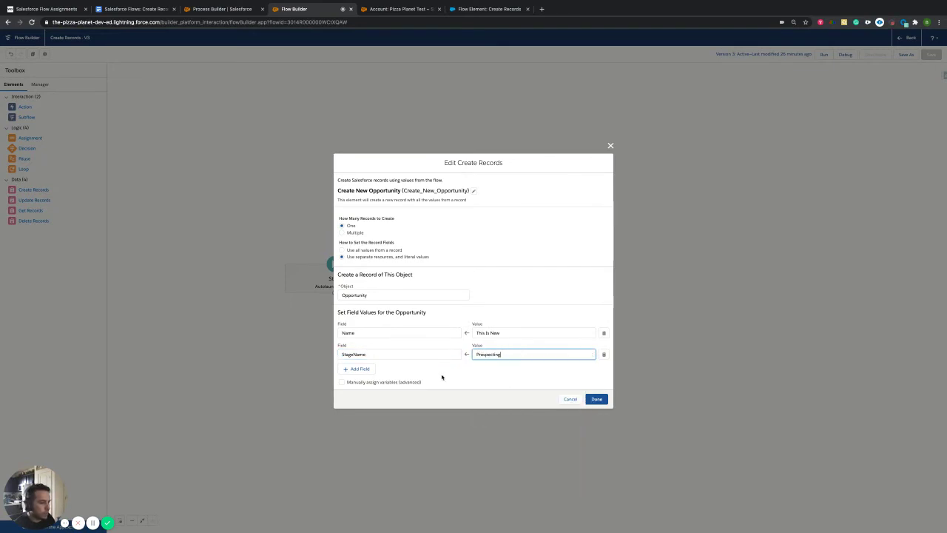
# Add a CloseDate field assignment and set its value to {!$Flow.CurrentDate}
pyautogui.click(359, 368)
pyautogui.click(374, 363)
pyautogui.write('cl')
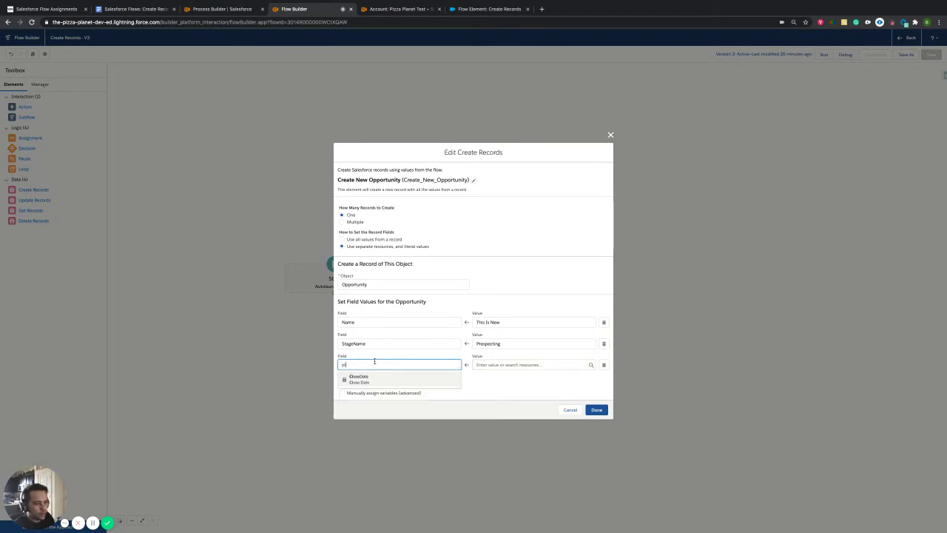
pyautogui.write('ose')
pyautogui.click(390, 380)
pyautogui.click(504, 365)
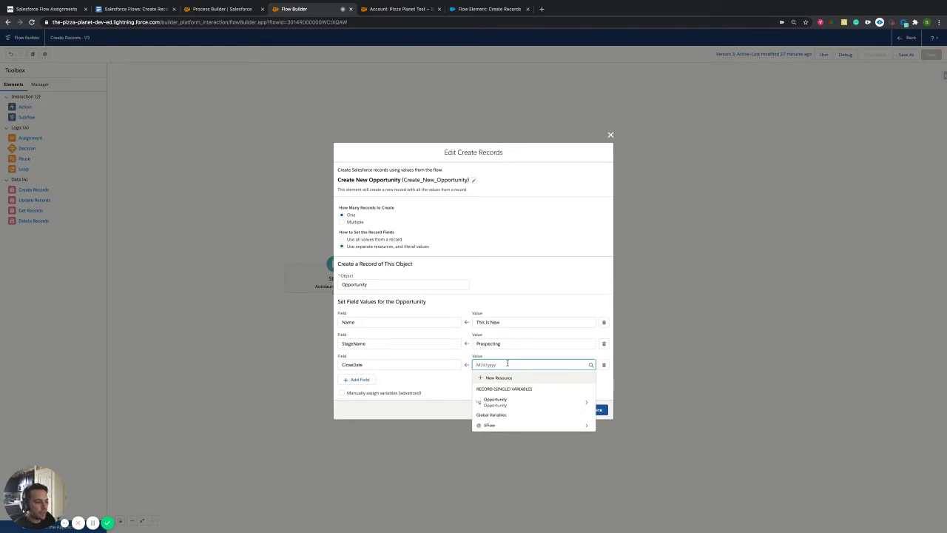
pyautogui.click(496, 426)
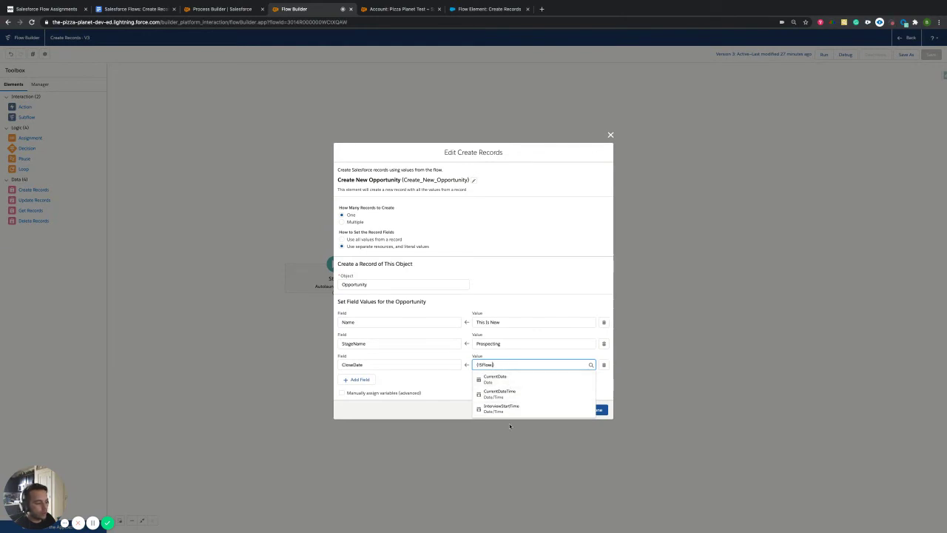
pyautogui.click(511, 383)
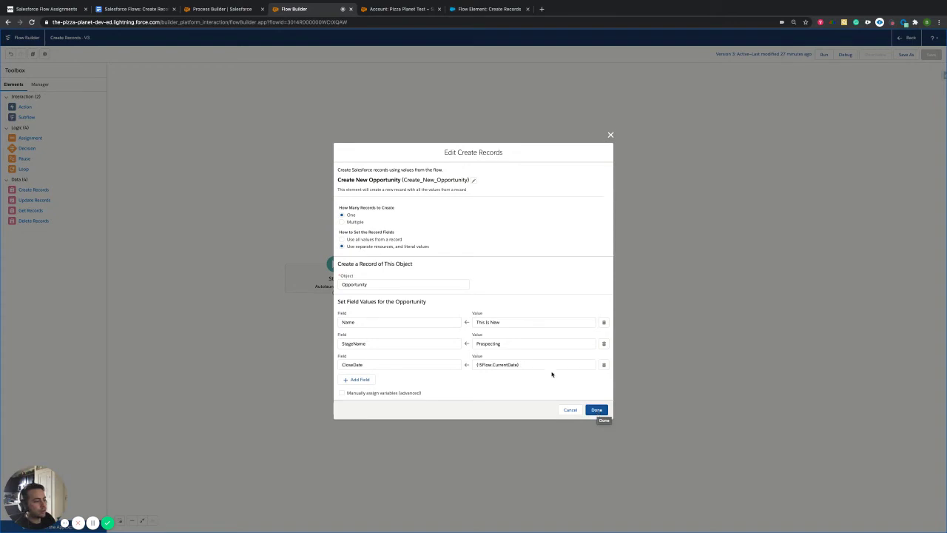
pyautogui.moveTo(551, 369); pyautogui.dragTo(350, 364)
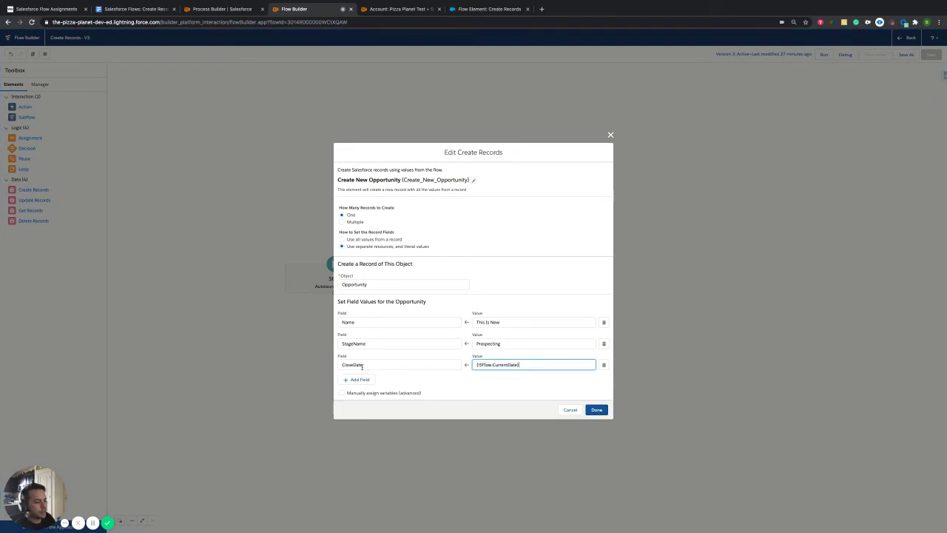
pyautogui.click(442, 380)
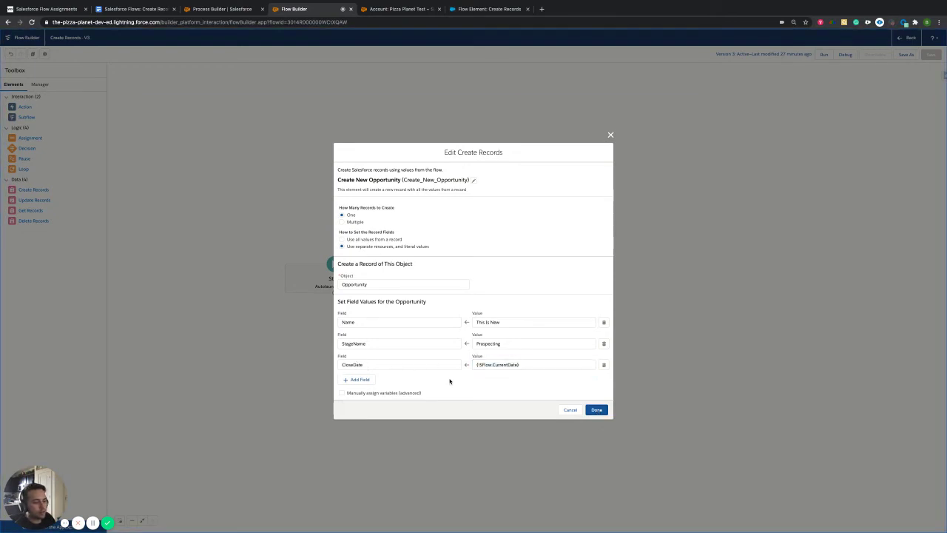
# Apply the element's changes and connect the Start element to Create New Opportunity on the canvas
pyautogui.click(596, 409)
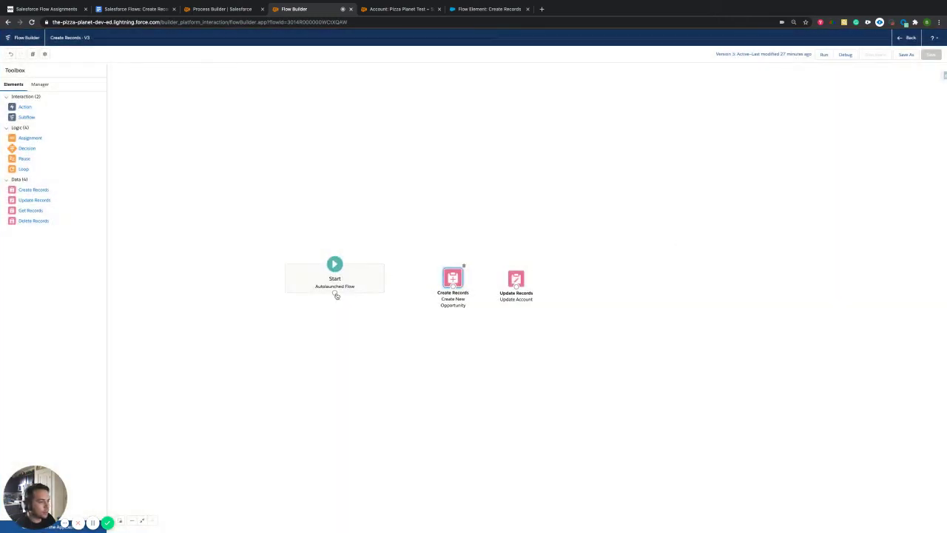
pyautogui.moveTo(334, 293); pyautogui.dragTo(453, 283)
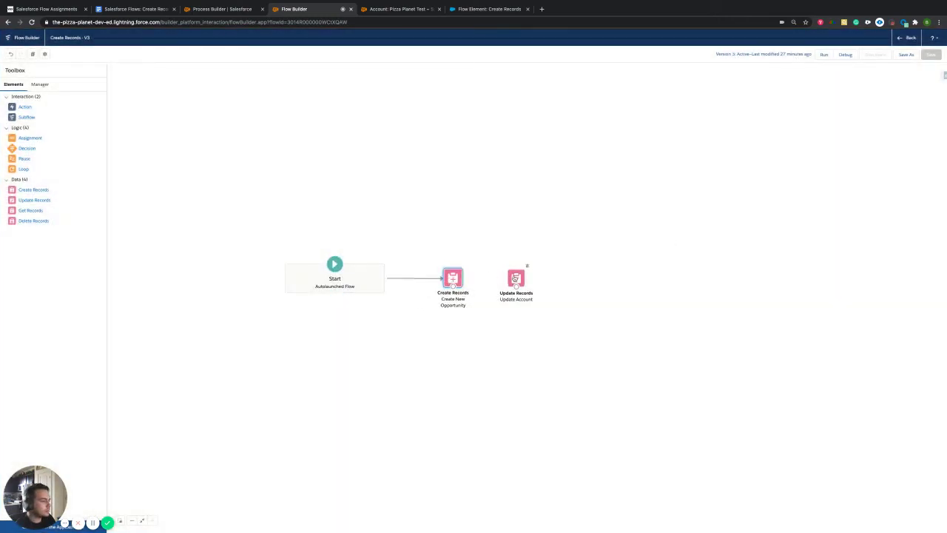
# Open the Update Account element and reselect Account as the object type to update
pyautogui.doubleClick(516, 279)
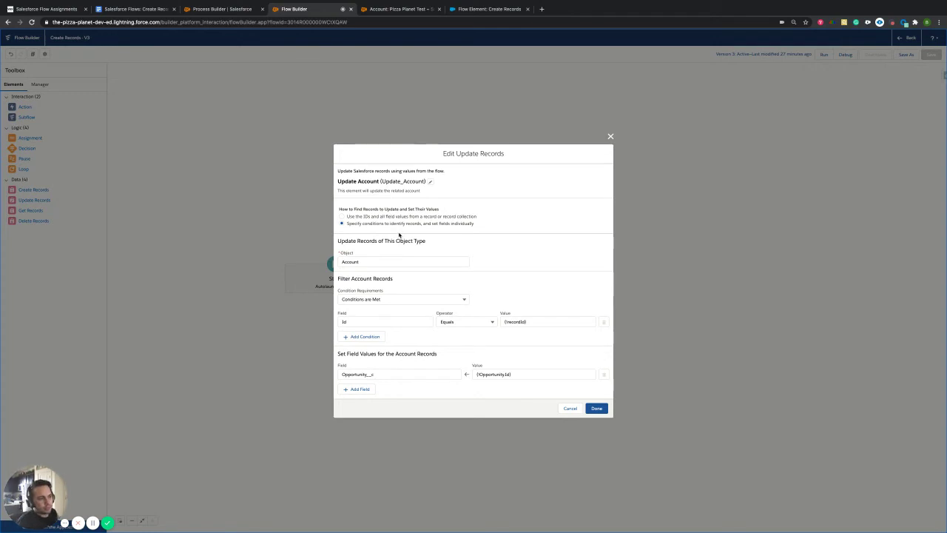
pyautogui.click(404, 225)
pyautogui.click(378, 262)
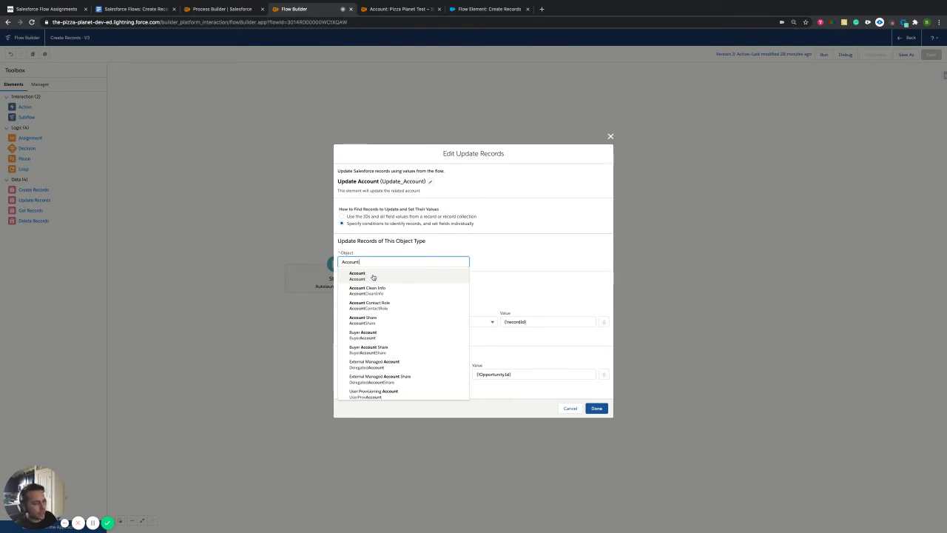
pyautogui.click(373, 276)
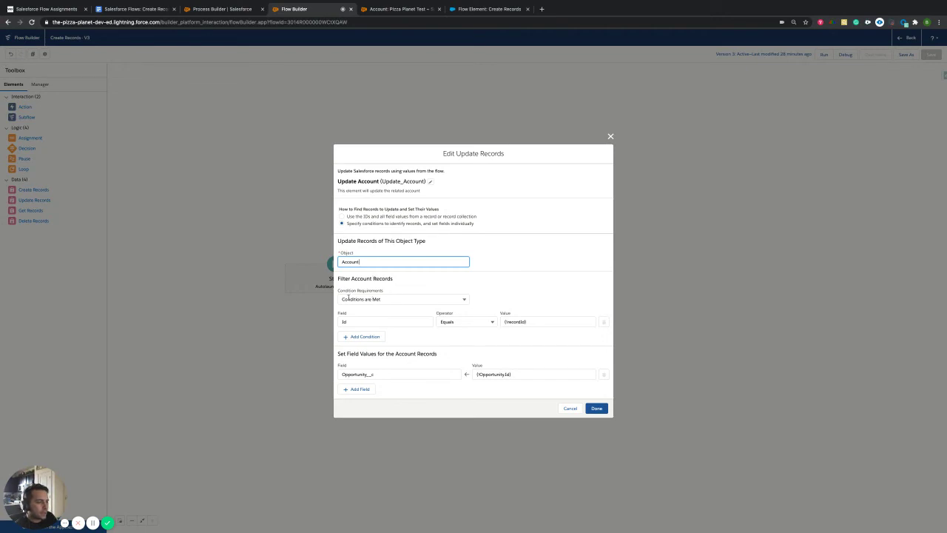
# Review the Account filter conditions, reselecting Id as the field and inspecting the {!recordId} value it is compared with
pyautogui.moveTo(388, 291); pyautogui.dragTo(339, 292)
pyautogui.click(405, 292)
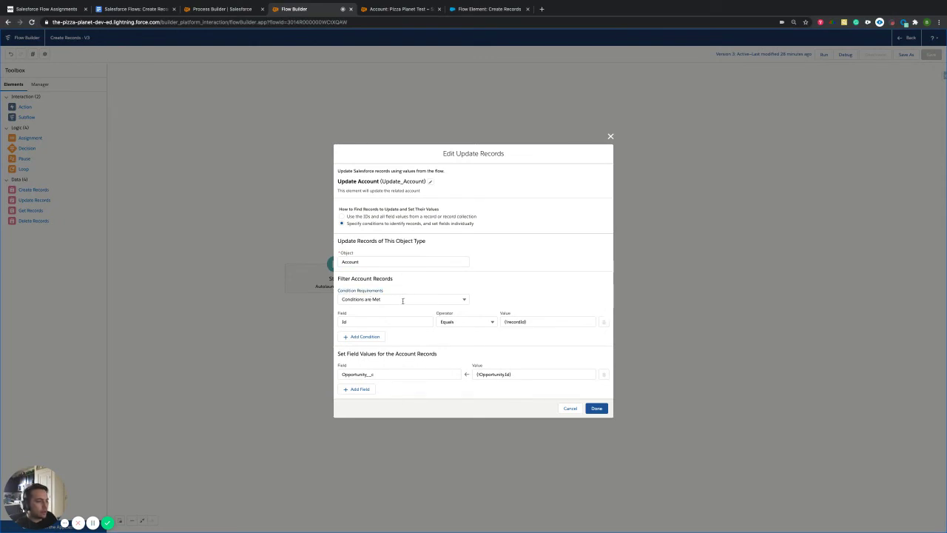
pyautogui.click(397, 322)
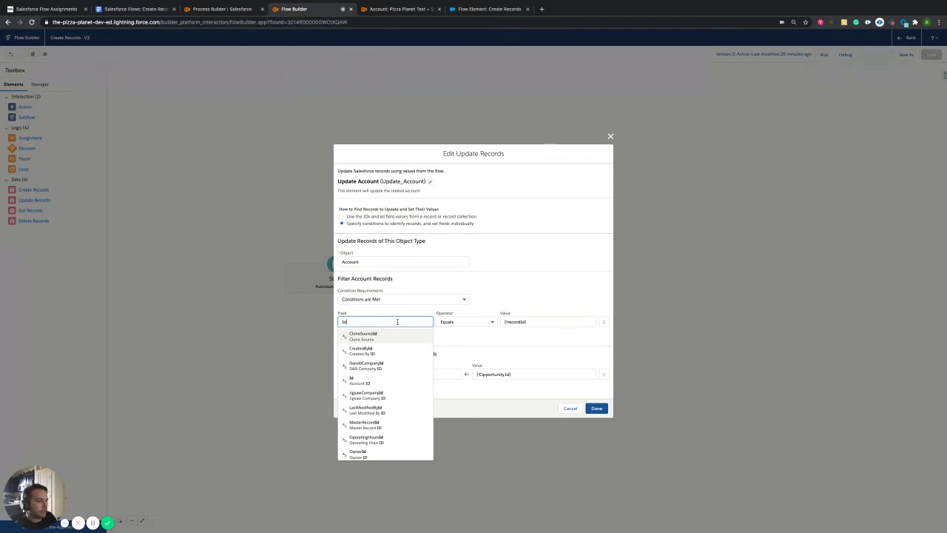
pyautogui.click(370, 381)
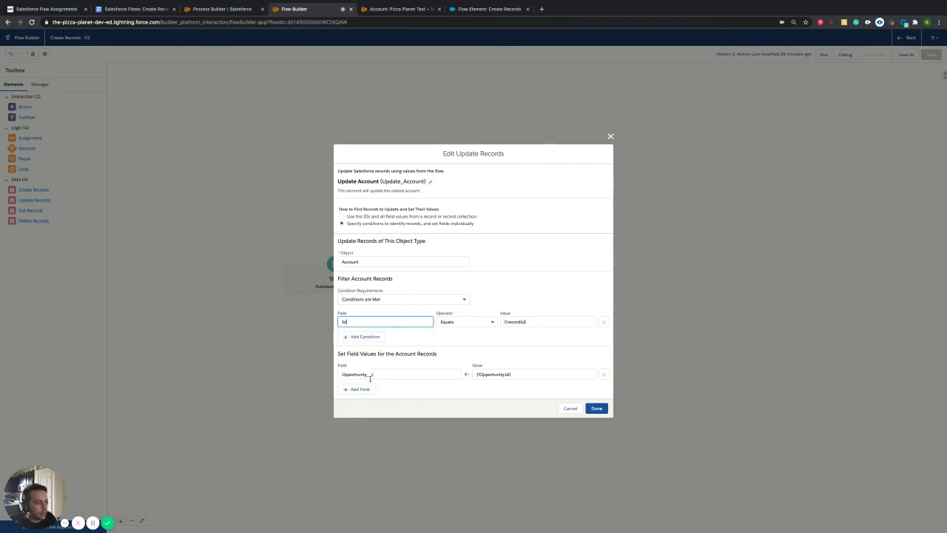
pyautogui.click(534, 321)
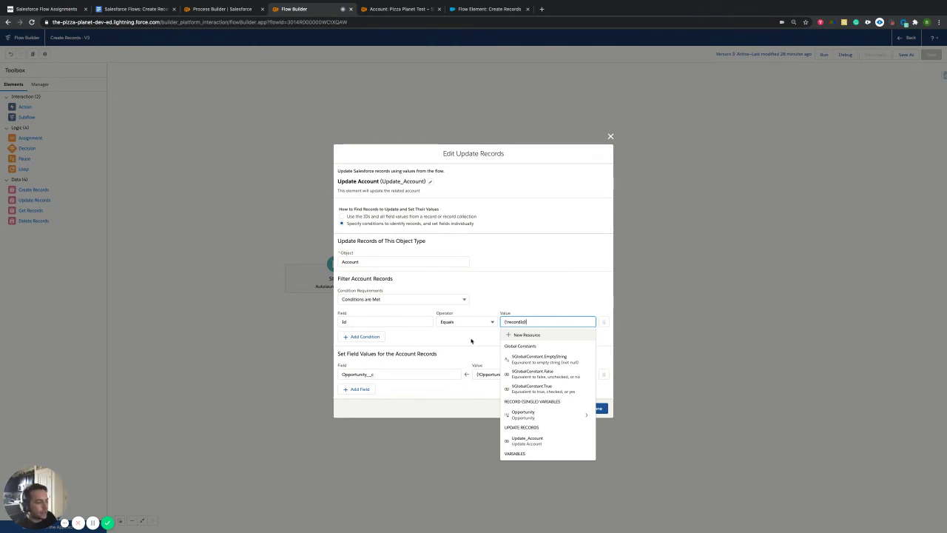
pyautogui.click(352, 77)
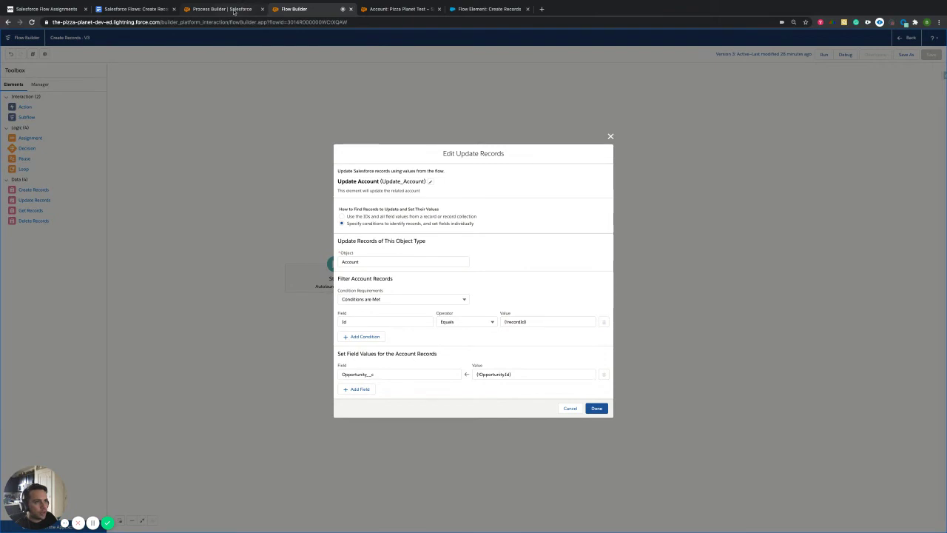
# Inspect the record ID in the Pizza Planet Test account's URL and the recordId variable mapping in Process Builder's Create Opportunity action
pyautogui.click(407, 11)
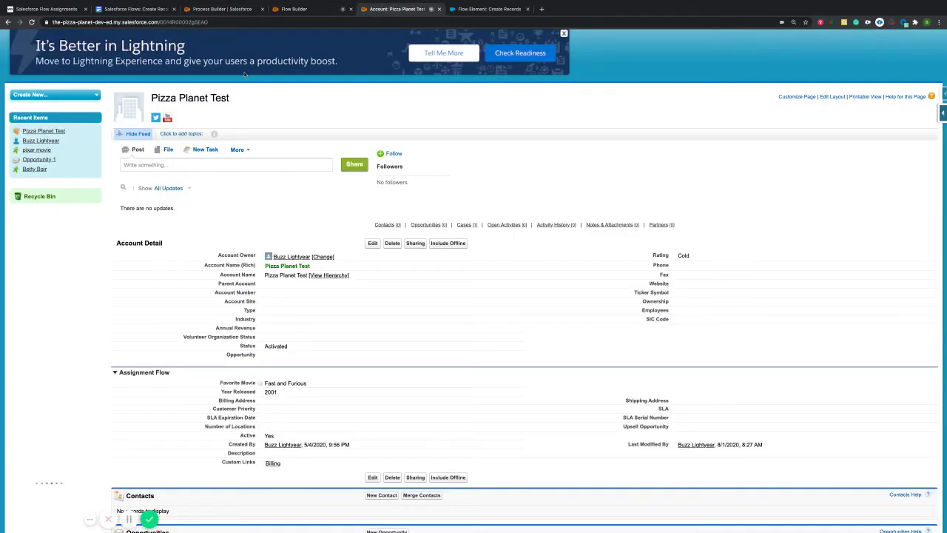
pyautogui.doubleClick(196, 22)
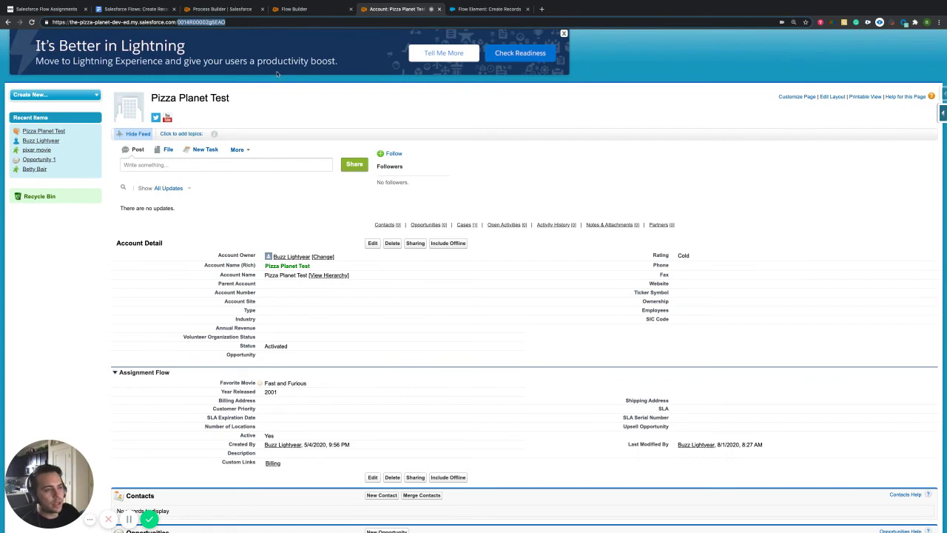
pyautogui.click(233, 9)
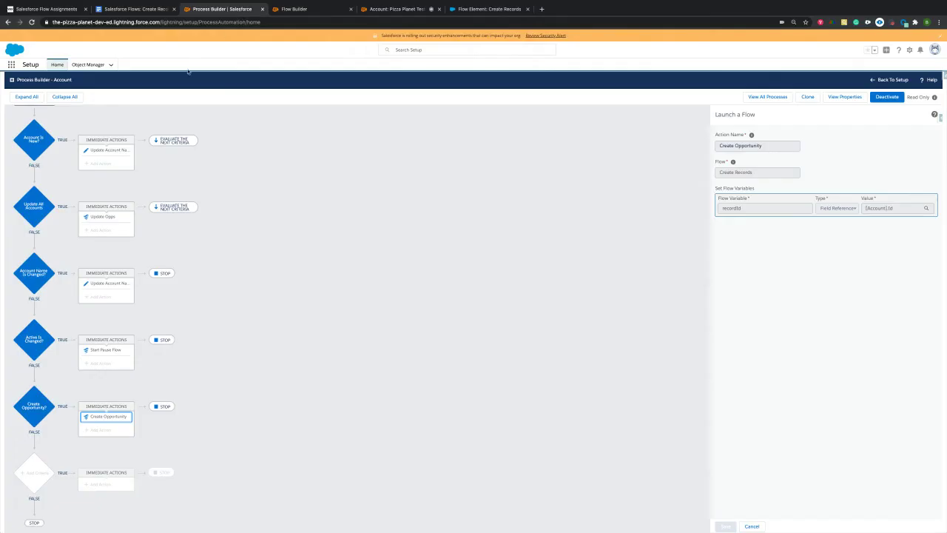
pyautogui.doubleClick(730, 209)
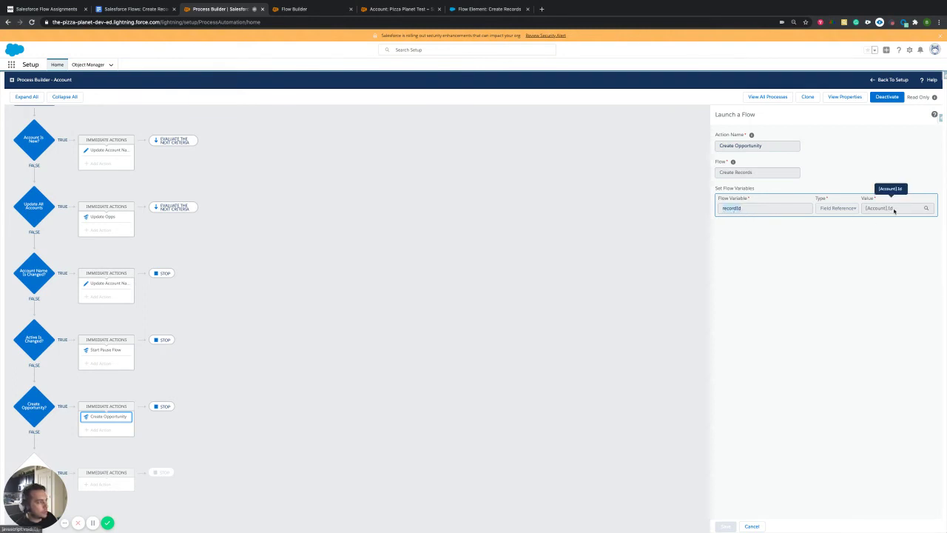
pyautogui.moveTo(893, 210); pyautogui.dragTo(867, 212)
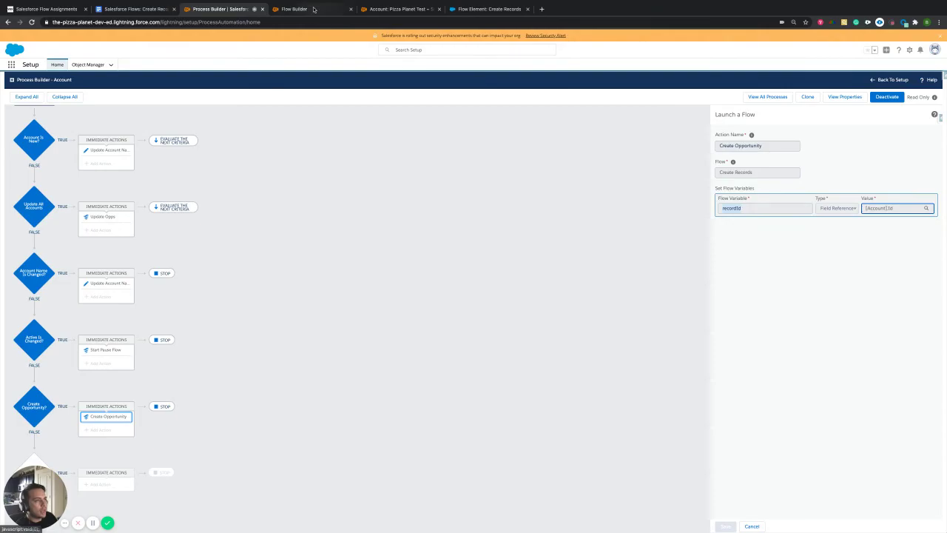
# Return to Flow Builder and review the Id and {!recordId} pairing in the Update Account filter
pyautogui.click(311, 10)
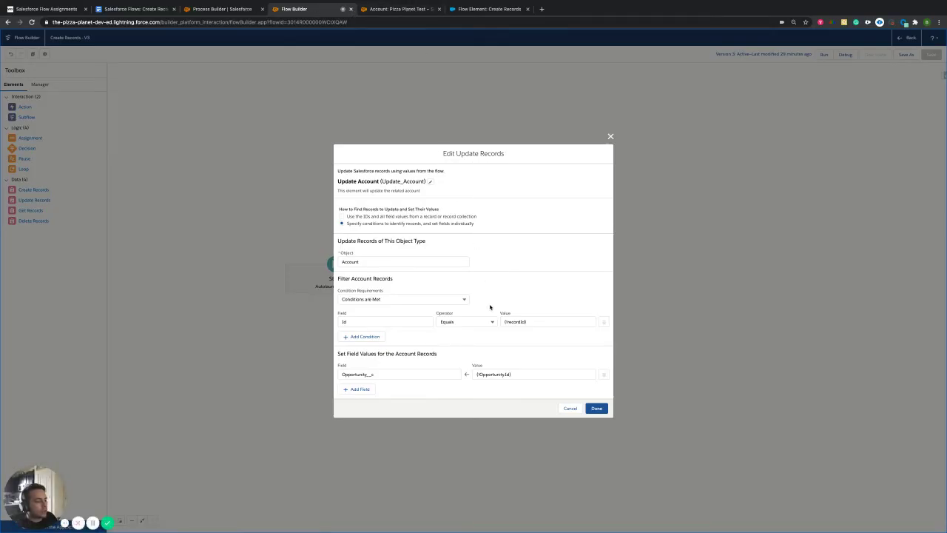
pyautogui.click(534, 321)
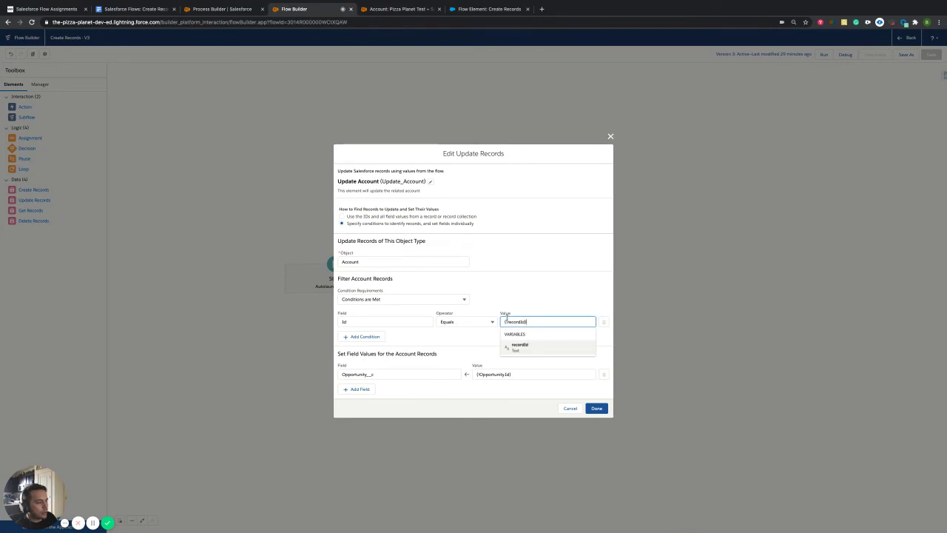
pyautogui.click(375, 322)
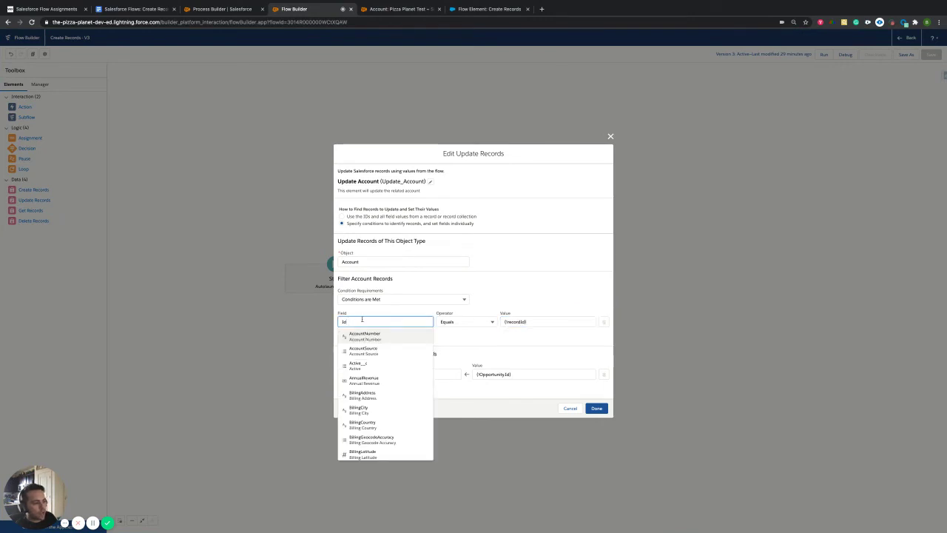
pyautogui.click(462, 341)
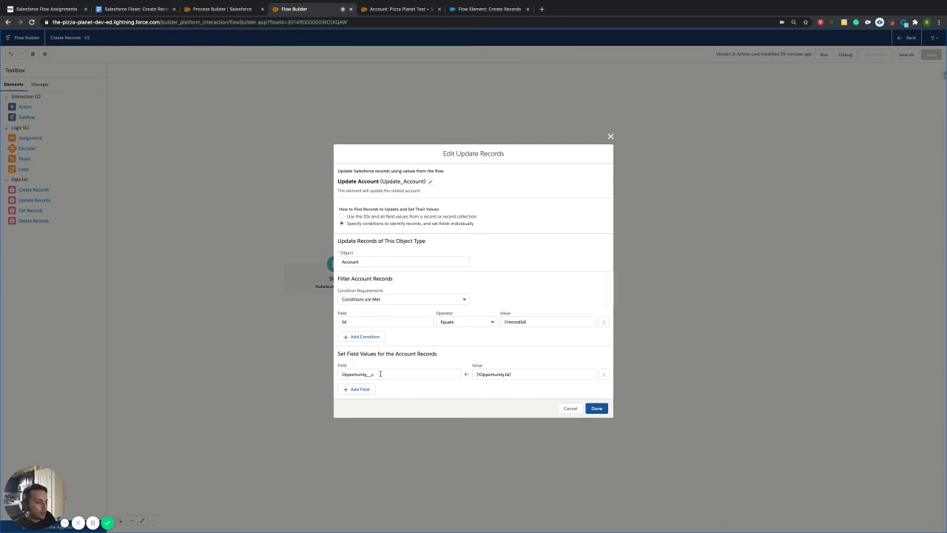
# Examine the Opportunity lookup field on the Pizza Planet Test account page by opening it for inline editing
pyautogui.click(396, 9)
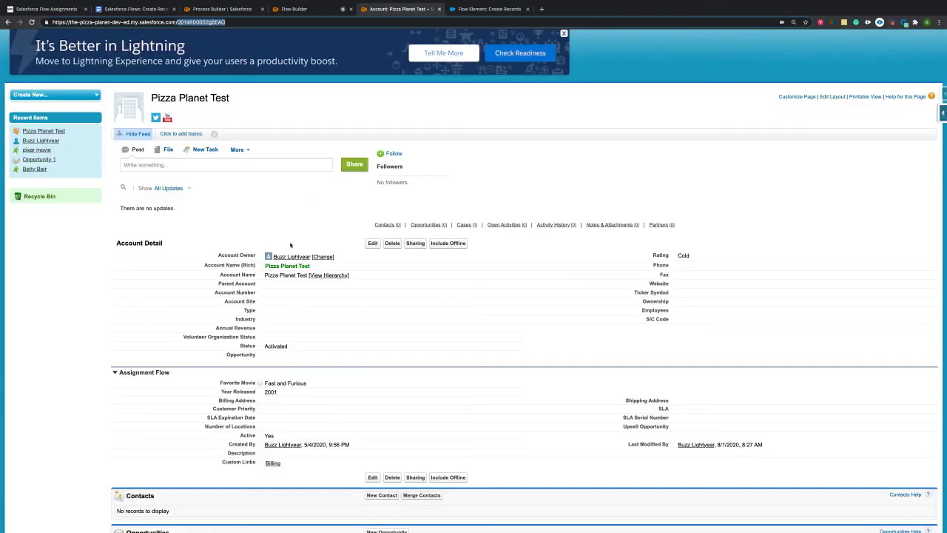
pyautogui.scroll(-1, 293, 357)
pyautogui.moveTo(257, 342); pyautogui.dragTo(227, 341)
pyautogui.click(269, 342)
pyautogui.doubleClick(269, 342)
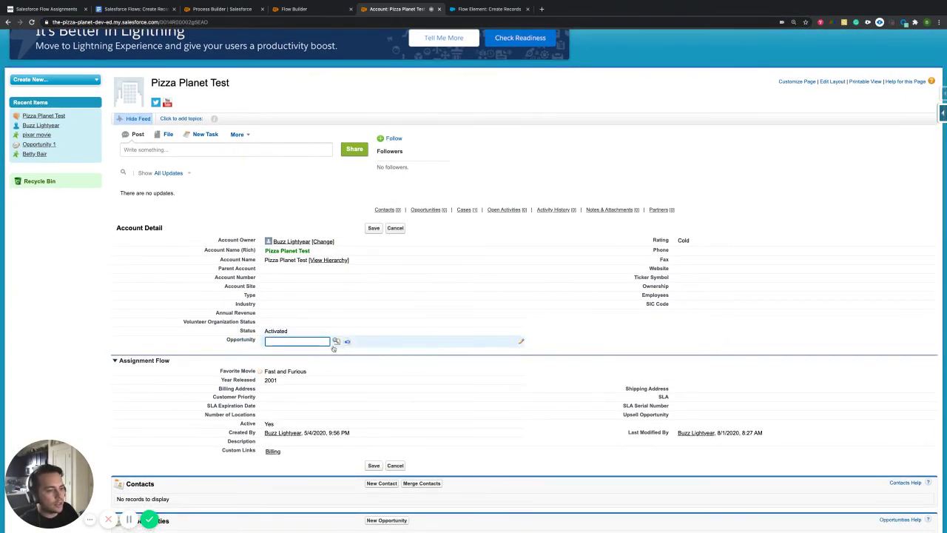
pyautogui.click(305, 15)
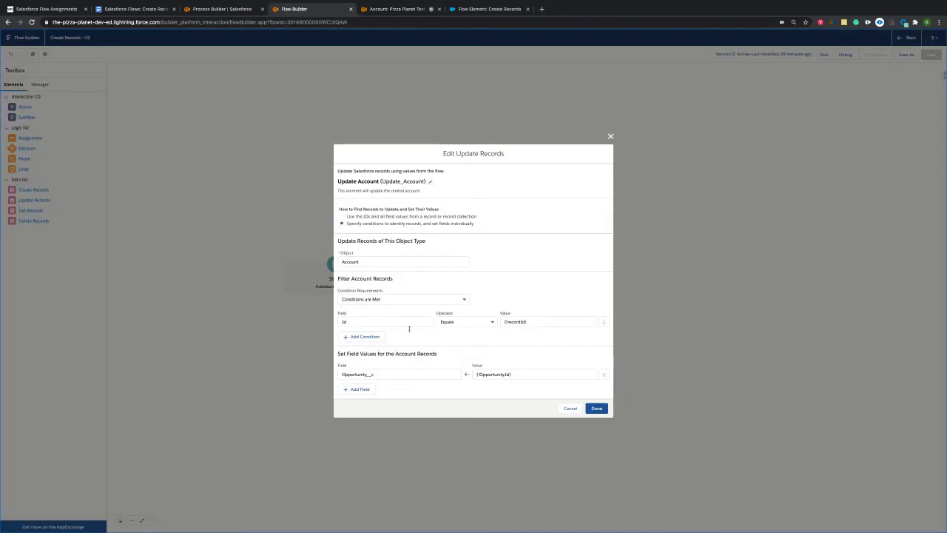
# Review the Opportunity__c assignment to {!Opportunity.Id} in Update Account and close the element without applying changes
pyautogui.click(385, 375)
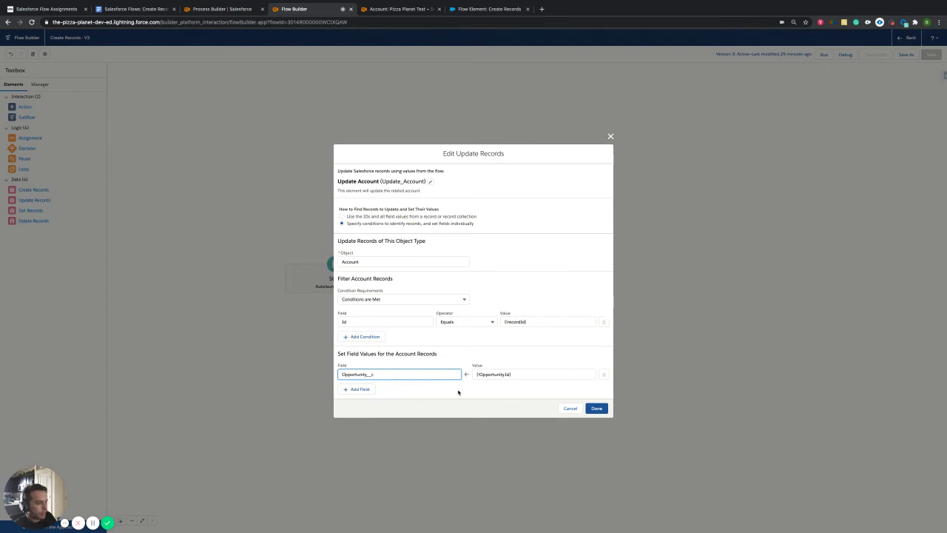
pyautogui.click(520, 375)
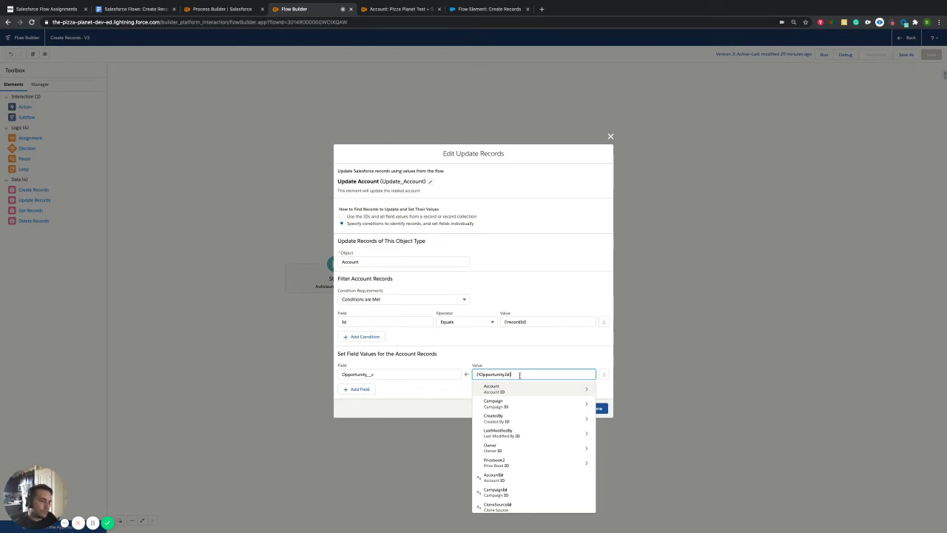
pyautogui.moveTo(519, 375); pyautogui.dragTo(461, 374)
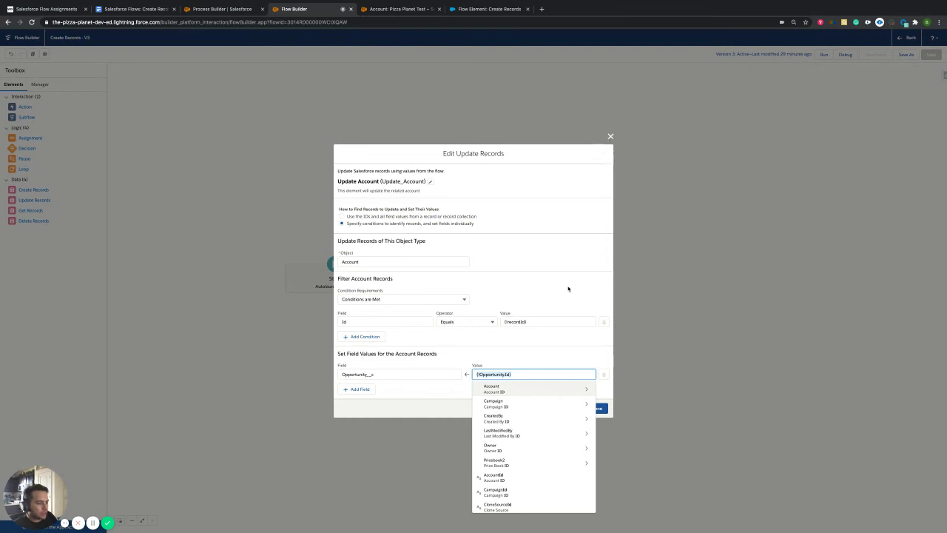
pyautogui.click(610, 137)
# Open the Create New Opportunity element and enable manual variable assignment to examine the option for storing the opportunity ID
pyautogui.doubleClick(459, 278)
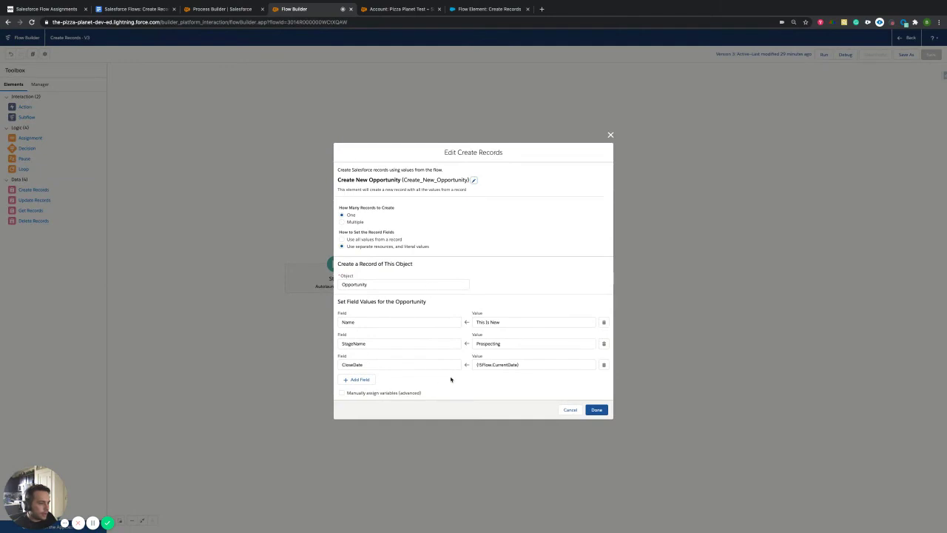
pyautogui.click(342, 394)
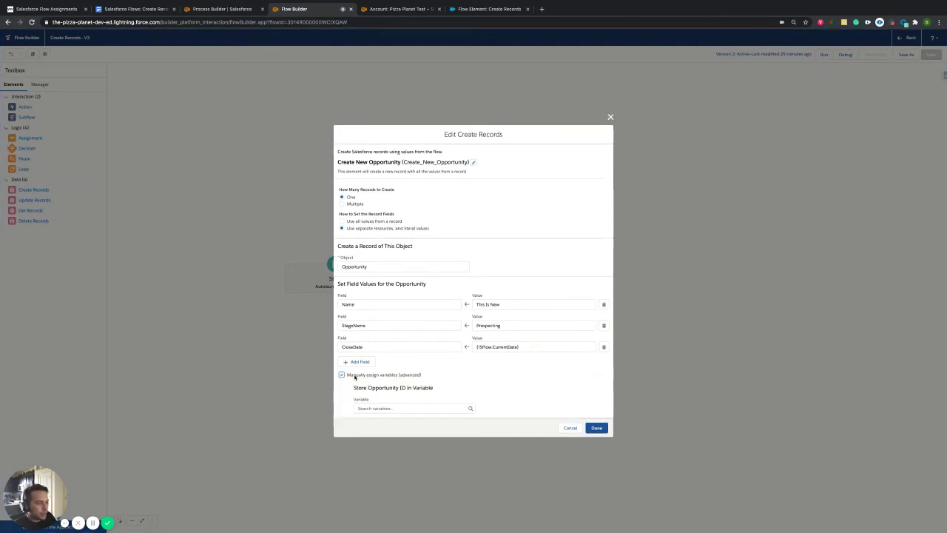
pyautogui.moveTo(350, 376); pyautogui.dragTo(396, 377)
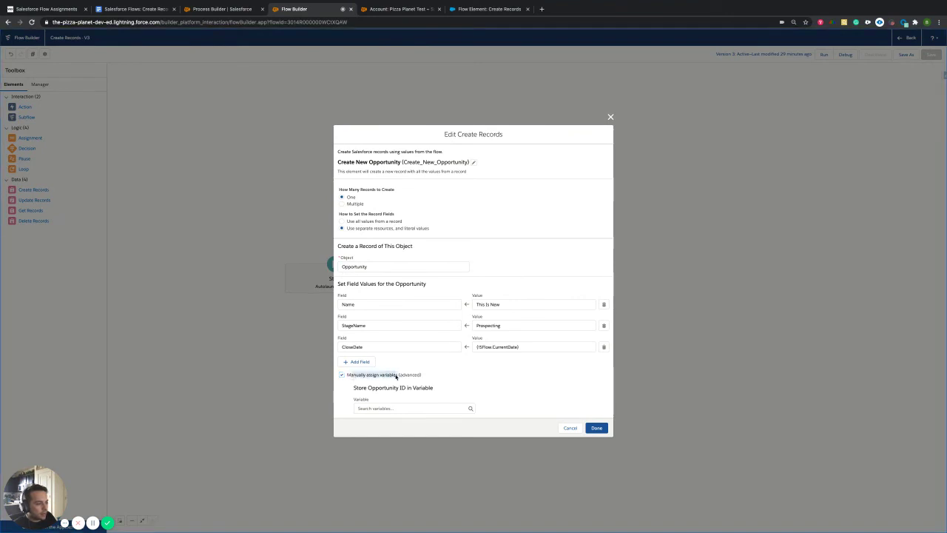
pyautogui.click(476, 384)
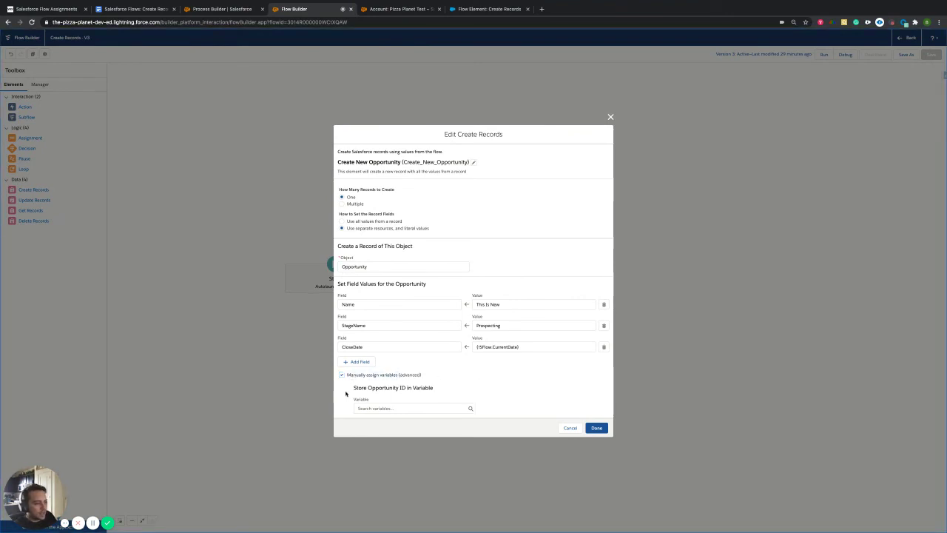
pyautogui.moveTo(353, 387); pyautogui.dragTo(429, 393)
pyautogui.click(445, 392)
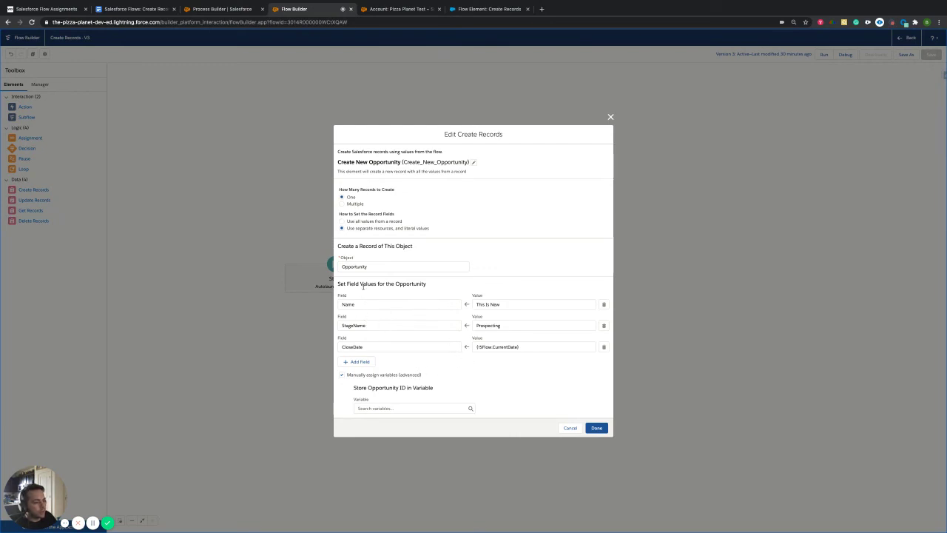
# Try to add an id field assignment to Create New Opportunity, check the account's record ID in its URL, and discard the element's changes
pyautogui.click(363, 361)
pyautogui.click(365, 359)
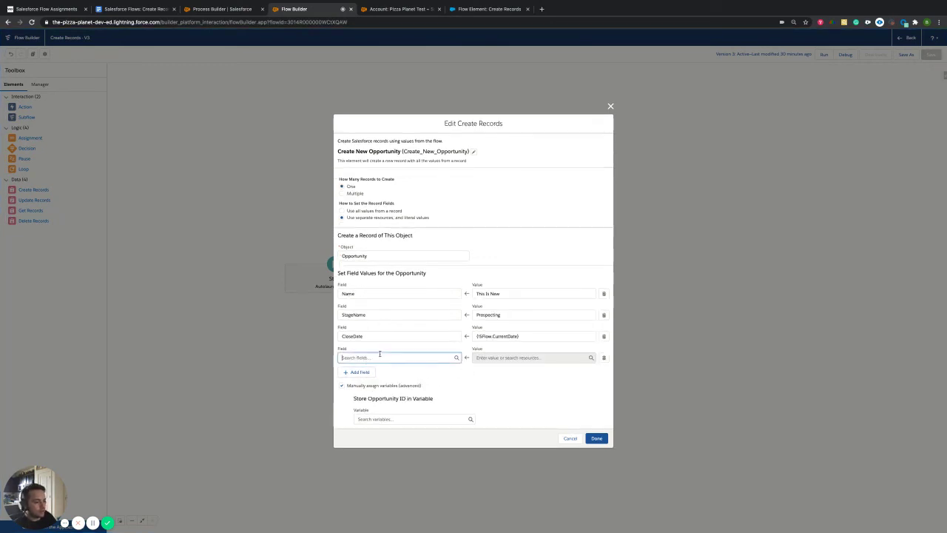
pyautogui.write('id')
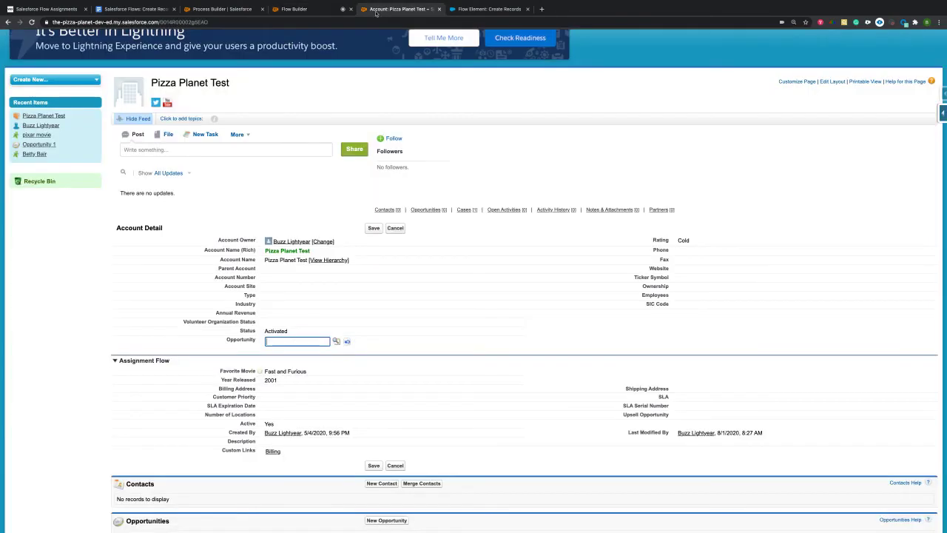
pyautogui.click(397, 8)
pyautogui.doubleClick(194, 23)
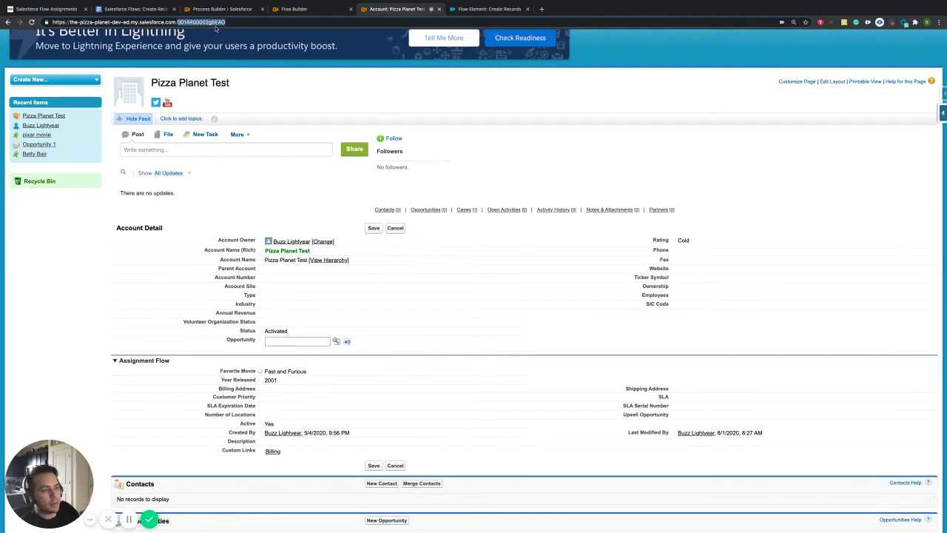
pyautogui.click(294, 9)
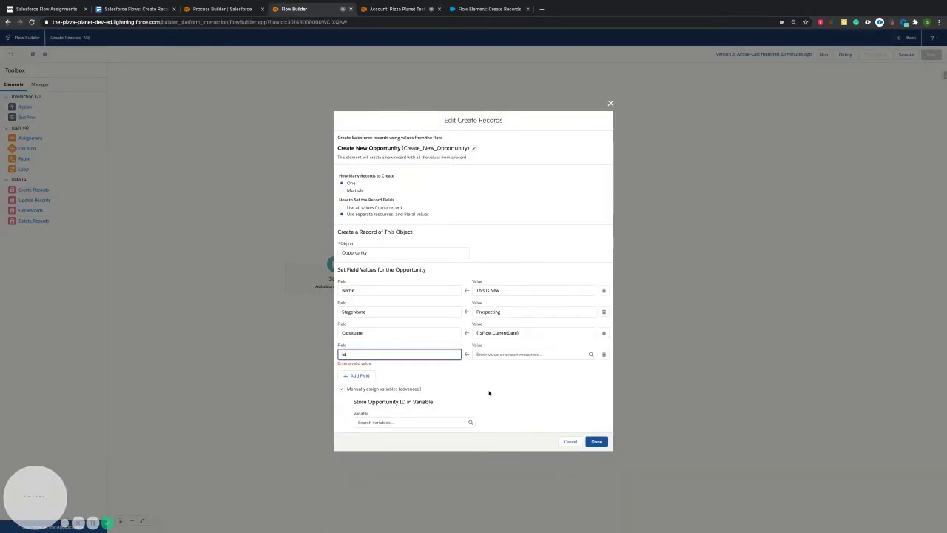
pyautogui.press('BackSpace')
pyautogui.press('BackSpace')
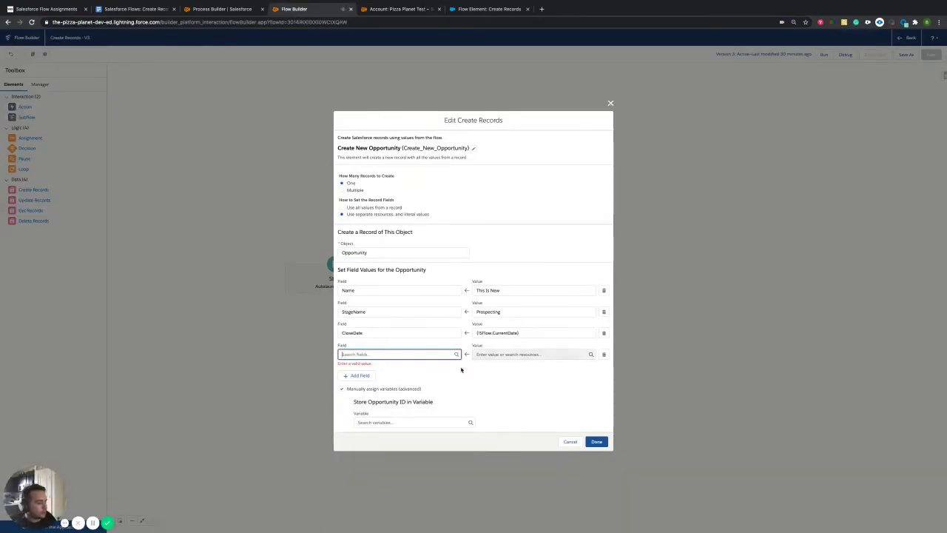
pyautogui.click(610, 104)
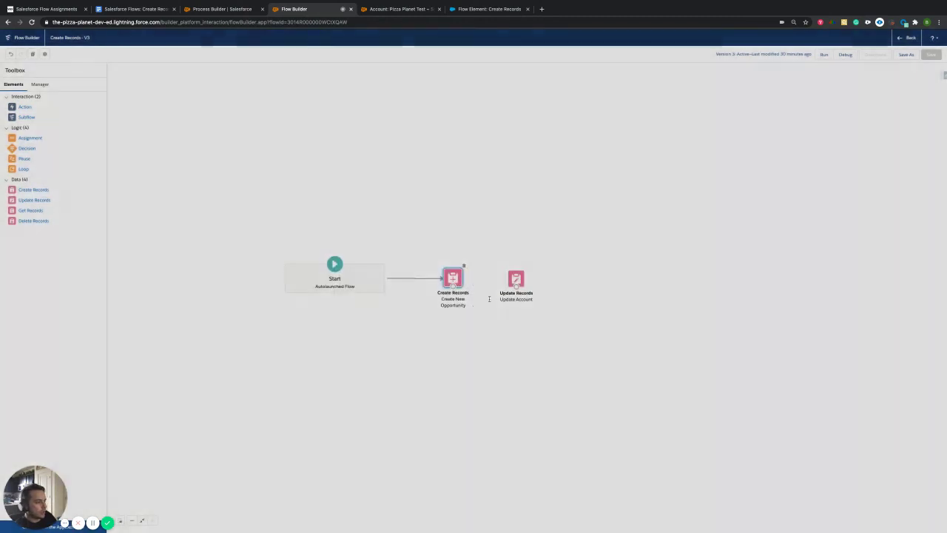
# Review the Opportunity__c field assignment and its value in the Update Account element, closing the element without changes
pyautogui.doubleClick(516, 277)
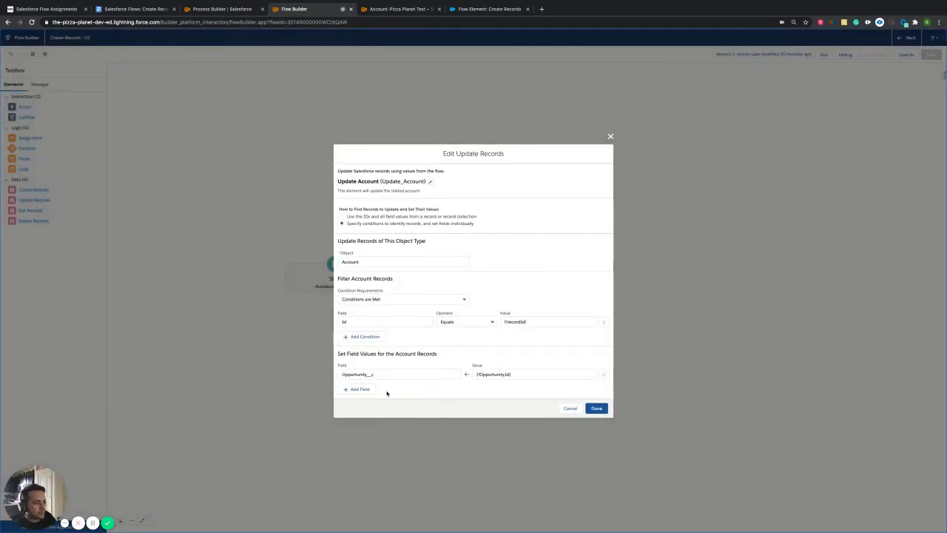
pyautogui.click(423, 375)
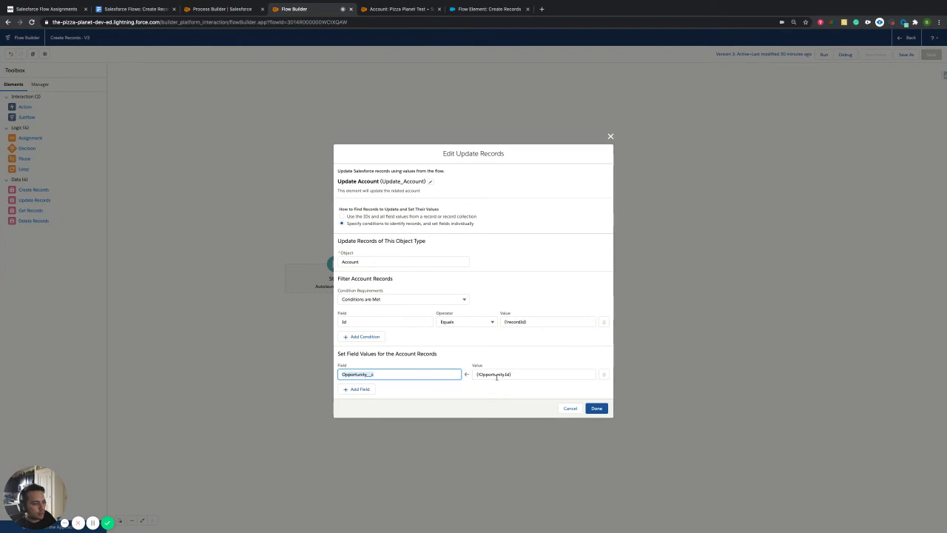
pyautogui.moveTo(511, 373); pyautogui.dragTo(471, 374)
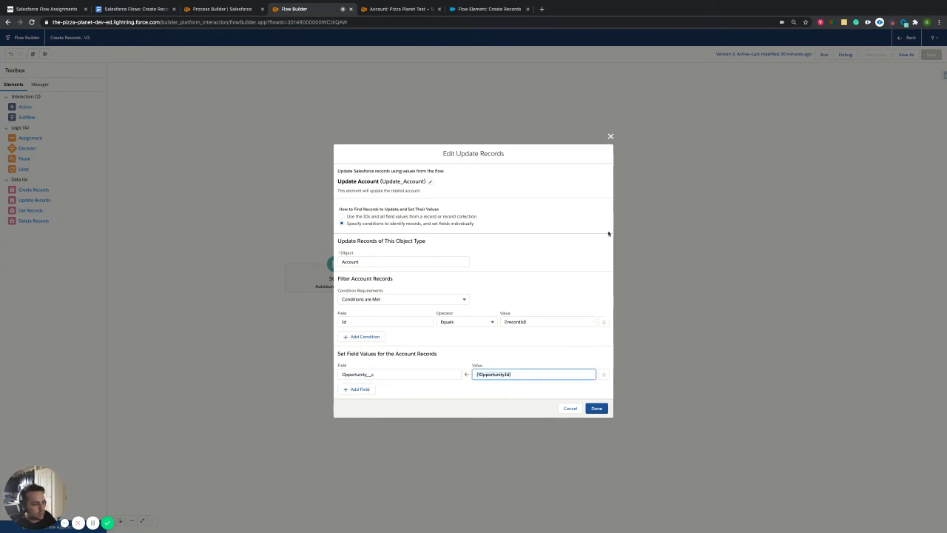
pyautogui.click(610, 136)
# Open the Create New Opportunity element and compare it with the Opportunity lookup field on the Pizza Planet Test account page
pyautogui.doubleClick(457, 275)
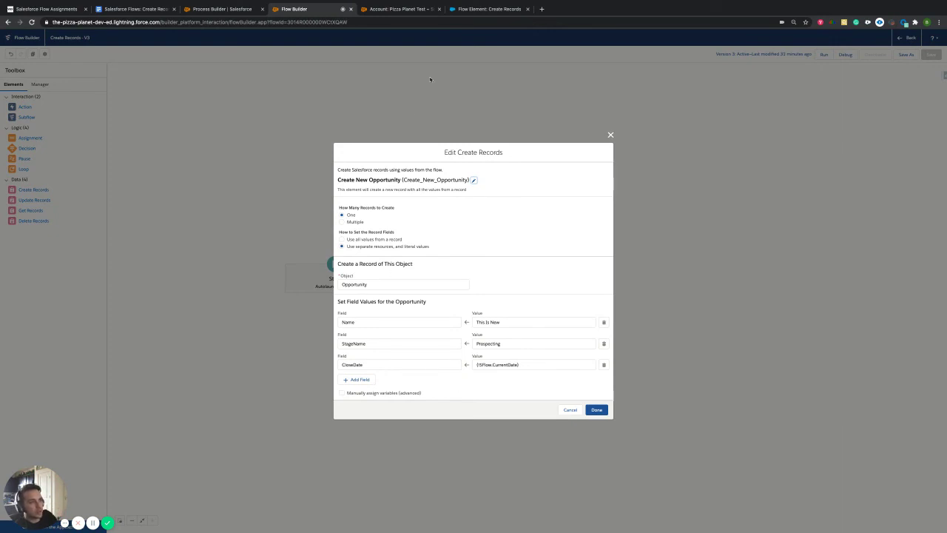
pyautogui.click(388, 9)
pyautogui.click(277, 339)
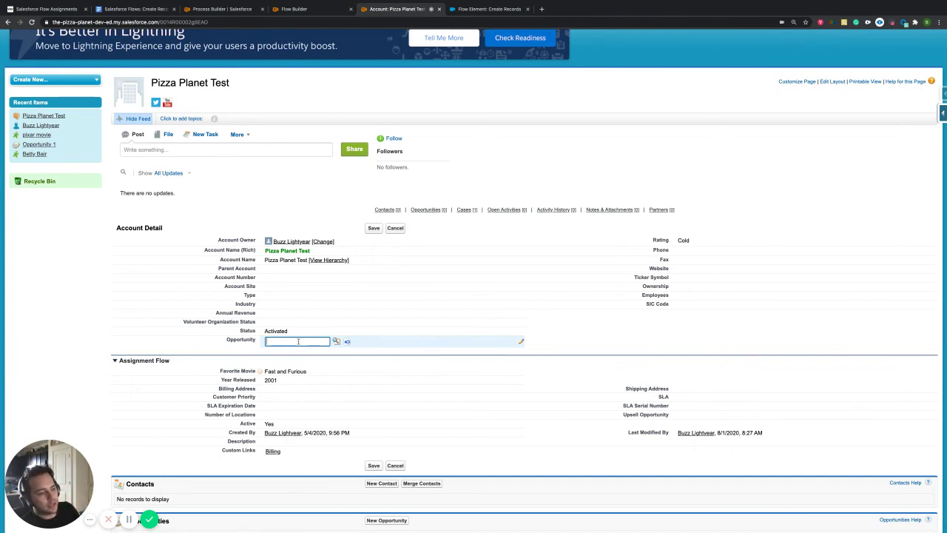
pyautogui.click(319, 9)
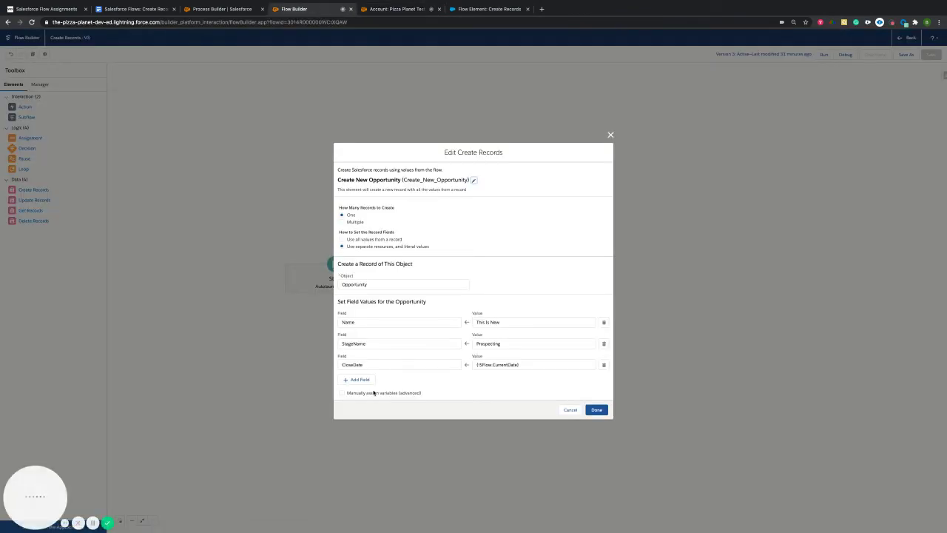
# Enable manual variable assignment in Create New Opportunity and examine the Store Opportunity ID in Variable setting
pyautogui.click(342, 392)
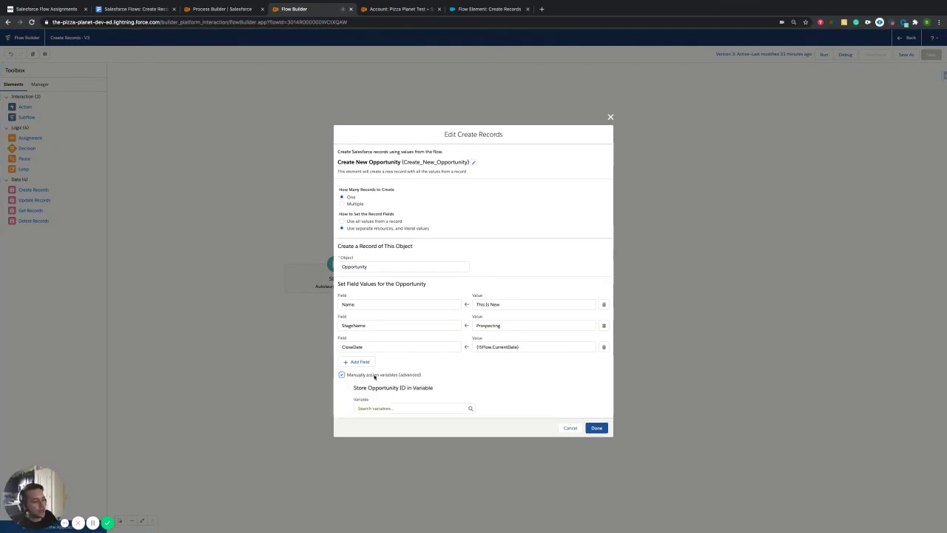
pyautogui.moveTo(364, 375); pyautogui.dragTo(398, 375)
pyautogui.click(443, 387)
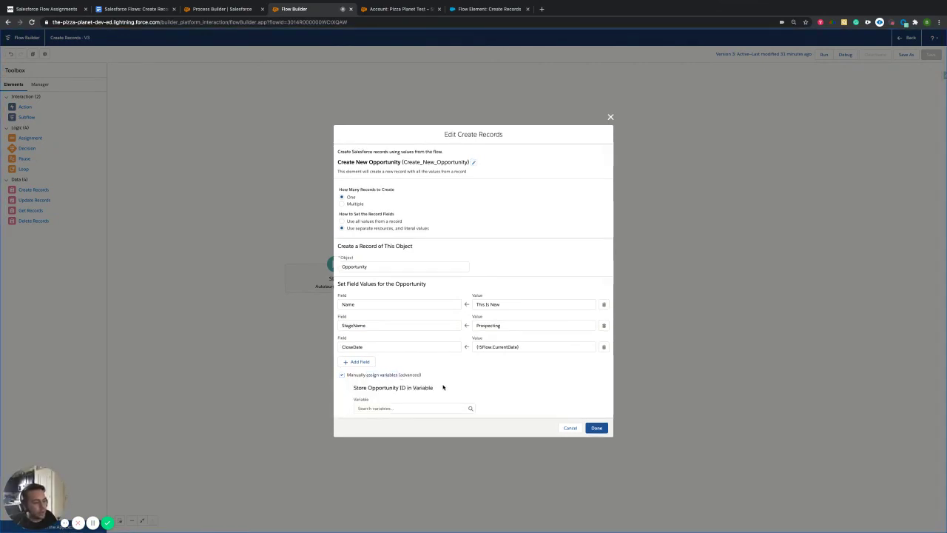
pyautogui.moveTo(345, 389); pyautogui.dragTo(403, 386)
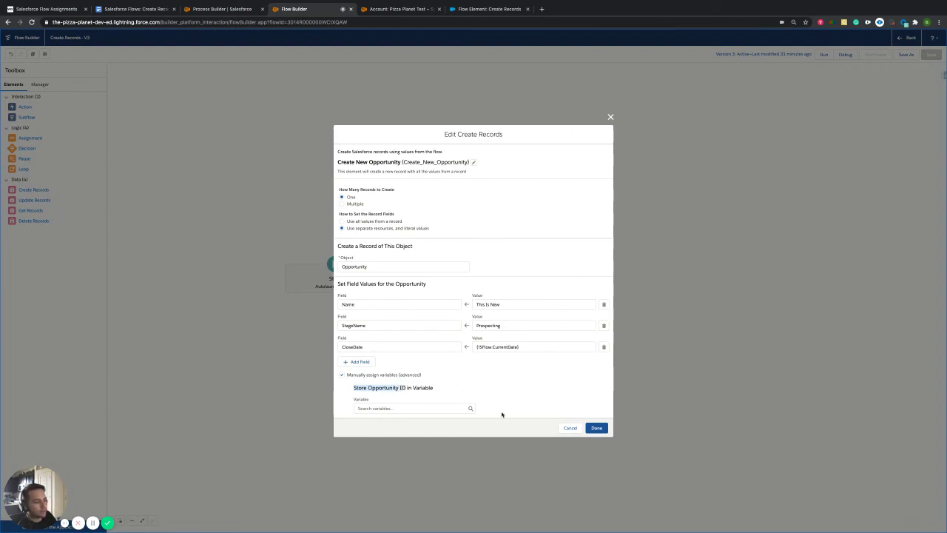
pyautogui.click(498, 384)
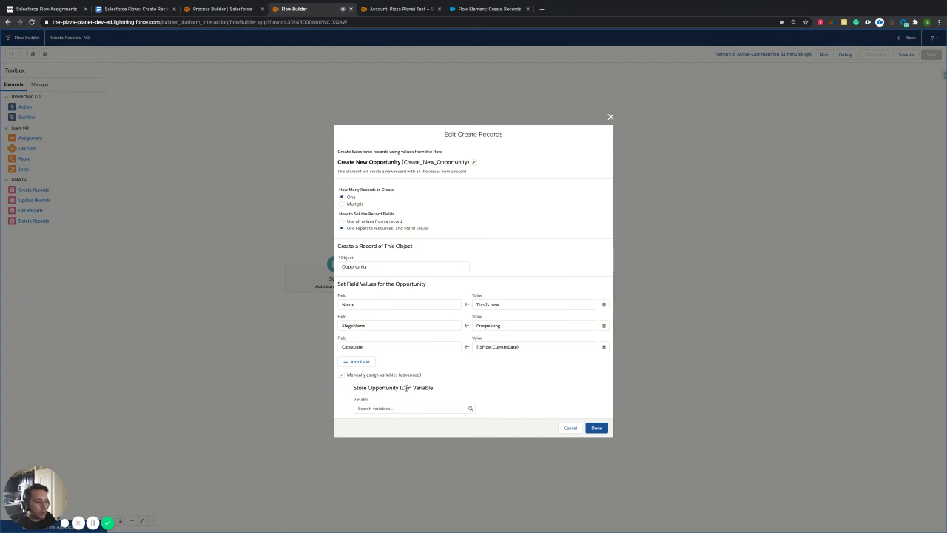
pyautogui.moveTo(405, 388); pyautogui.dragTo(352, 388)
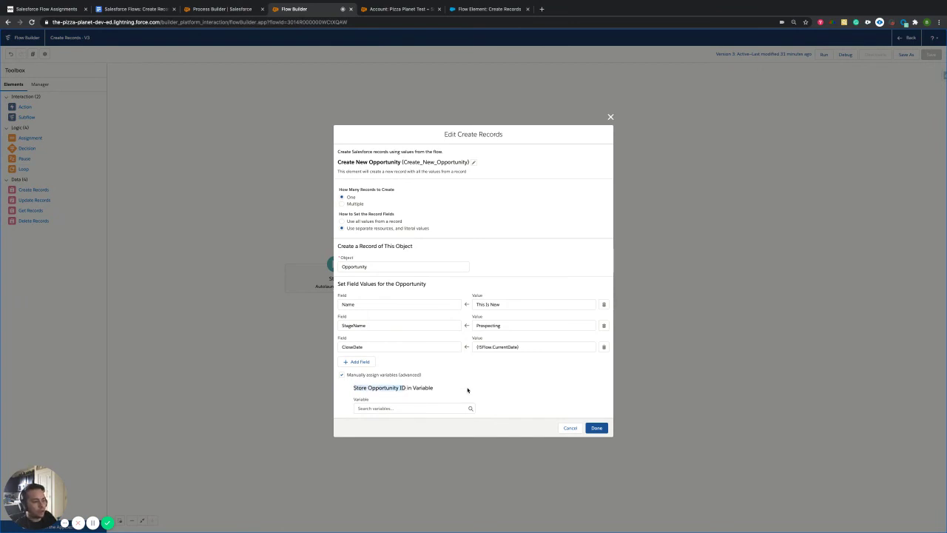
# Store the new opportunity's ID in the Id field of the Opportunity record variable, {!Opportunity.Id}
pyautogui.click(410, 408)
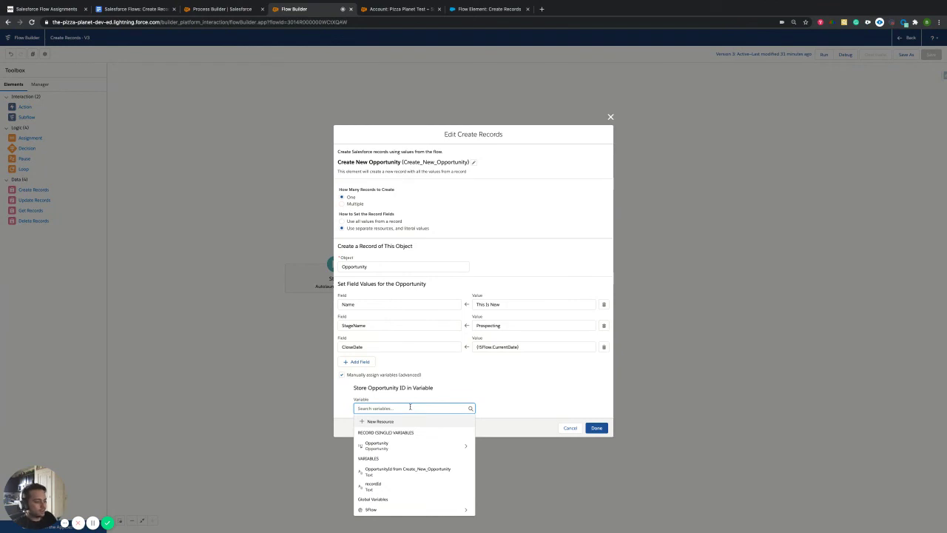
pyautogui.click(464, 402)
pyautogui.click(398, 409)
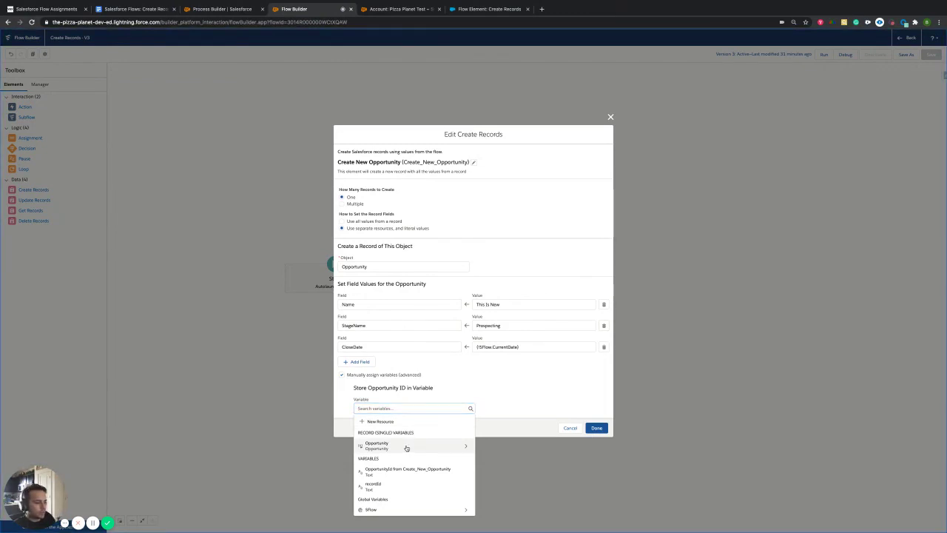
pyautogui.click(405, 446)
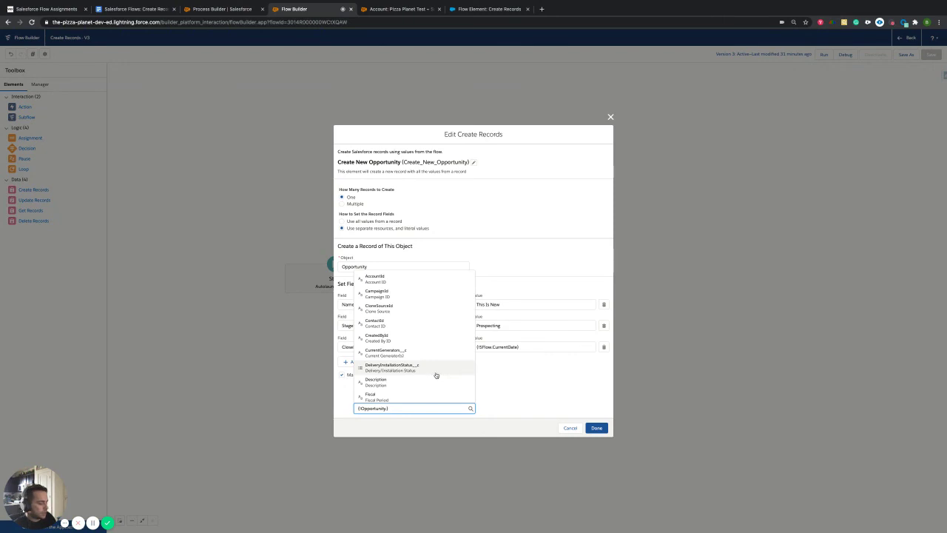
pyautogui.scroll(-2, 429, 363)
pyautogui.click(426, 355)
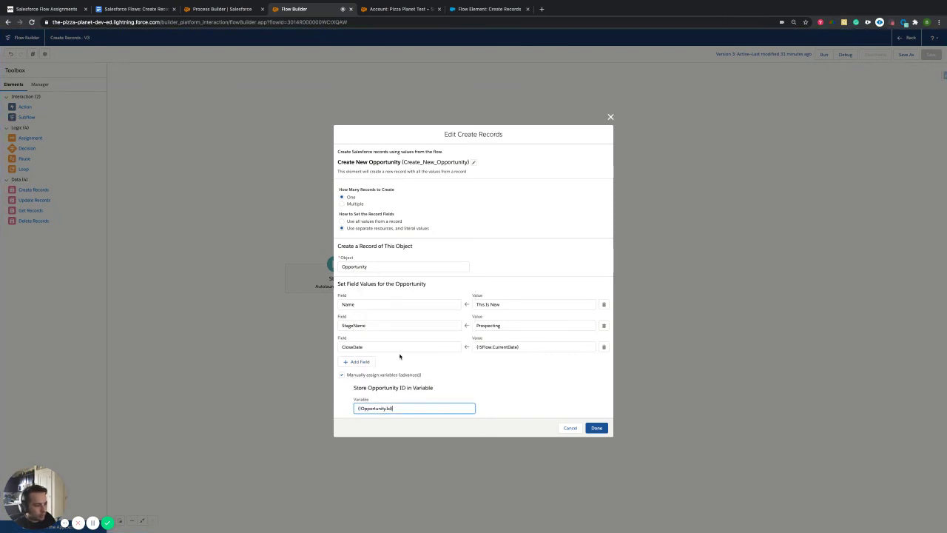
# Review the {!Opportunity.Id} storage variable and apply the changes to the Create New Opportunity element
pyautogui.doubleClick(382, 408)
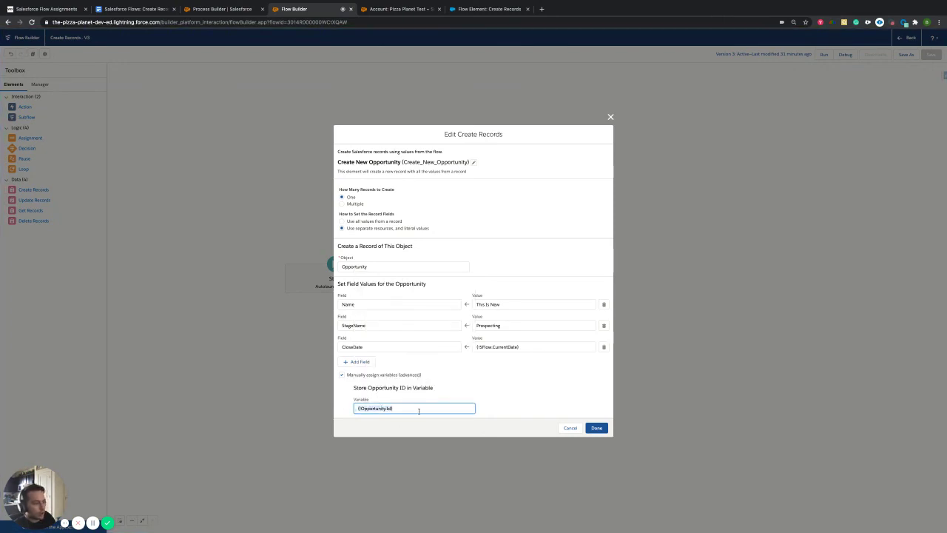
pyautogui.click(544, 404)
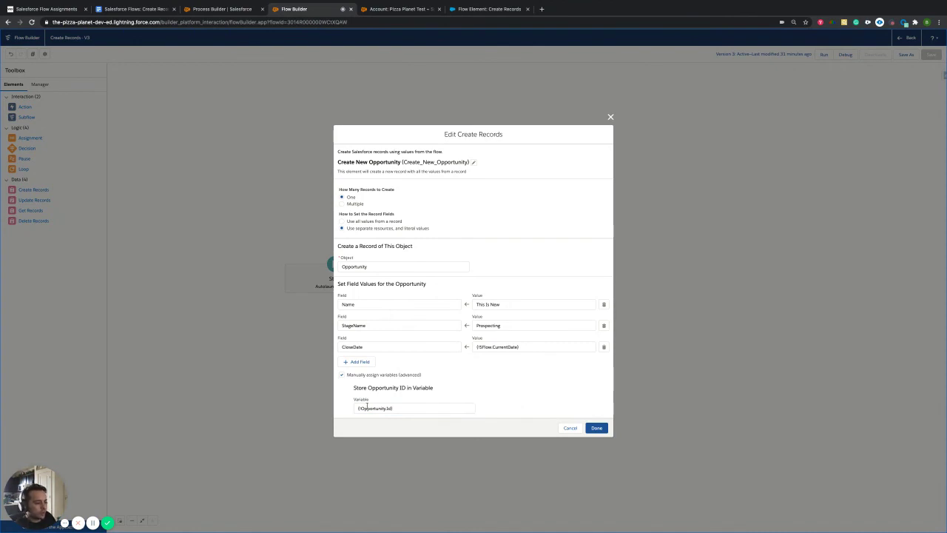
pyautogui.moveTo(400, 409); pyautogui.dragTo(356, 409)
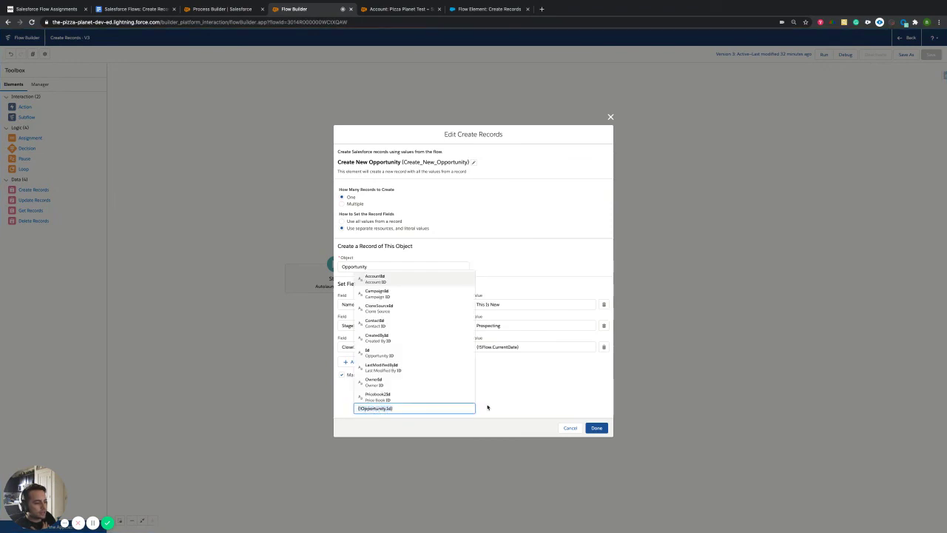
pyautogui.click(537, 394)
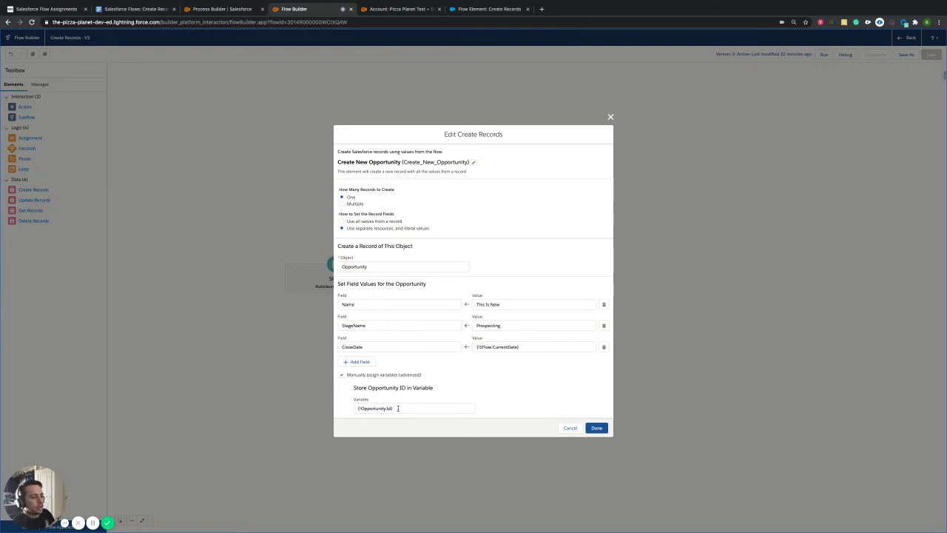
pyautogui.click(398, 407)
pyautogui.click(437, 394)
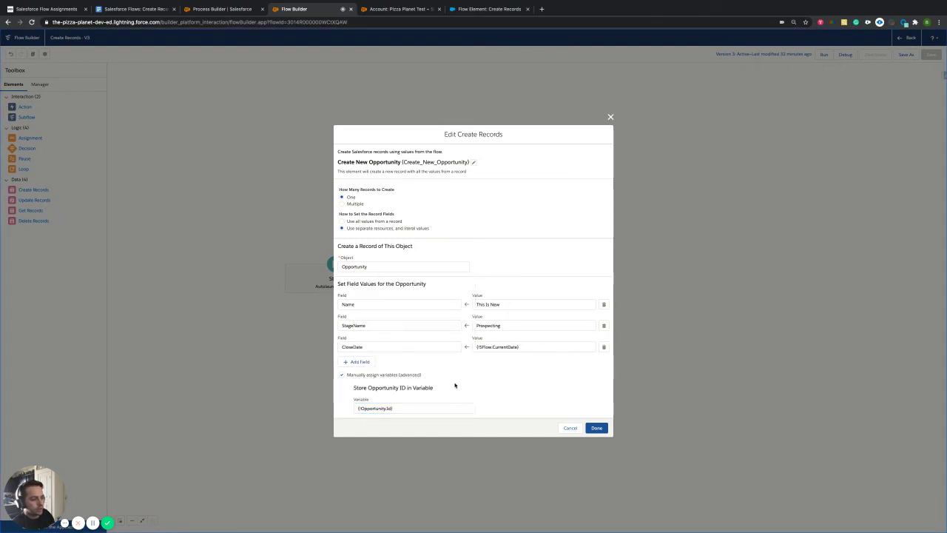
pyautogui.click(405, 409)
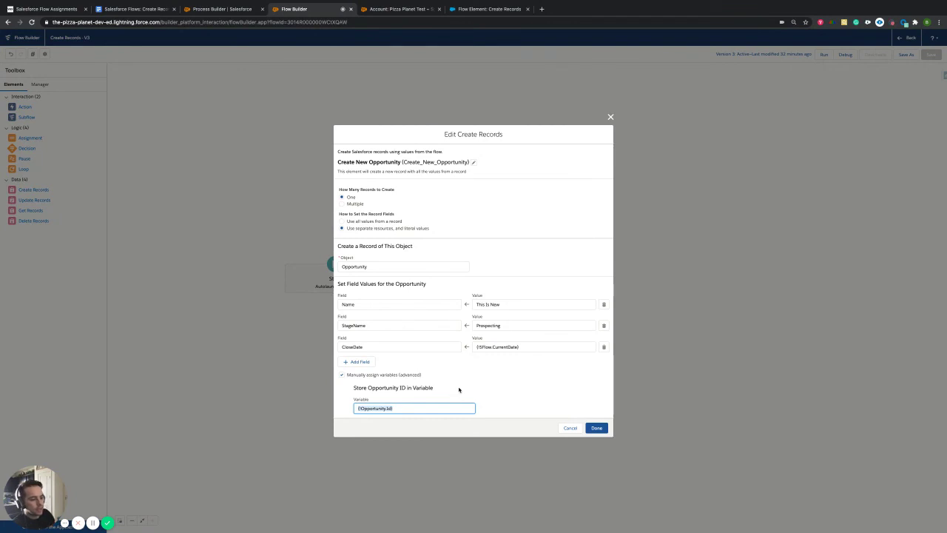
pyautogui.click(596, 428)
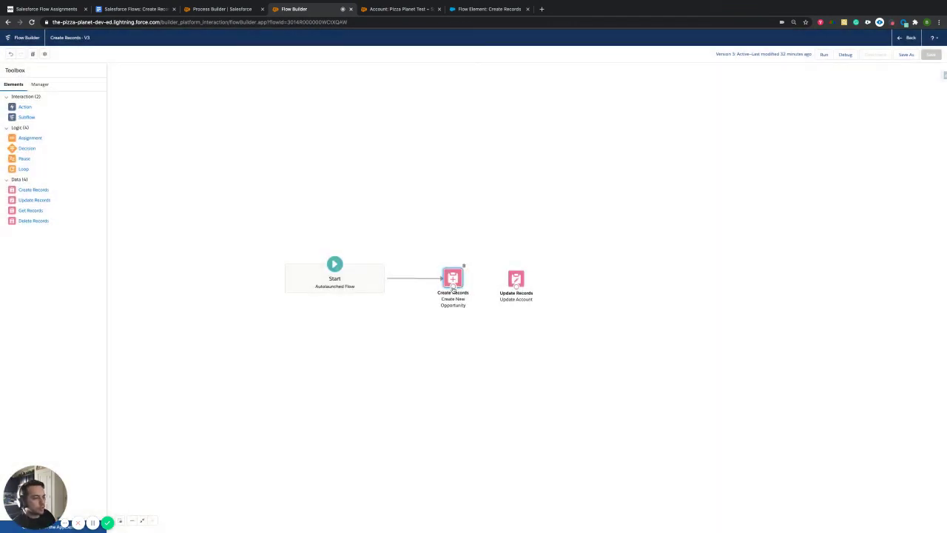
# Connect Create New Opportunity to Update Account, review Update Account's assignment of {!Opportunity.Id} to Opportunity__c, and confirm the element
pyautogui.doubleClick(516, 279)
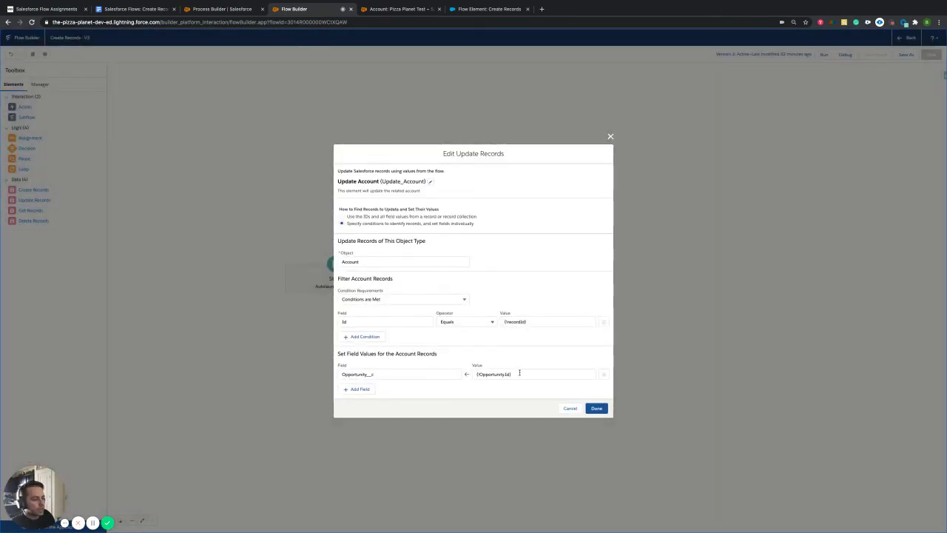
pyautogui.click(519, 373)
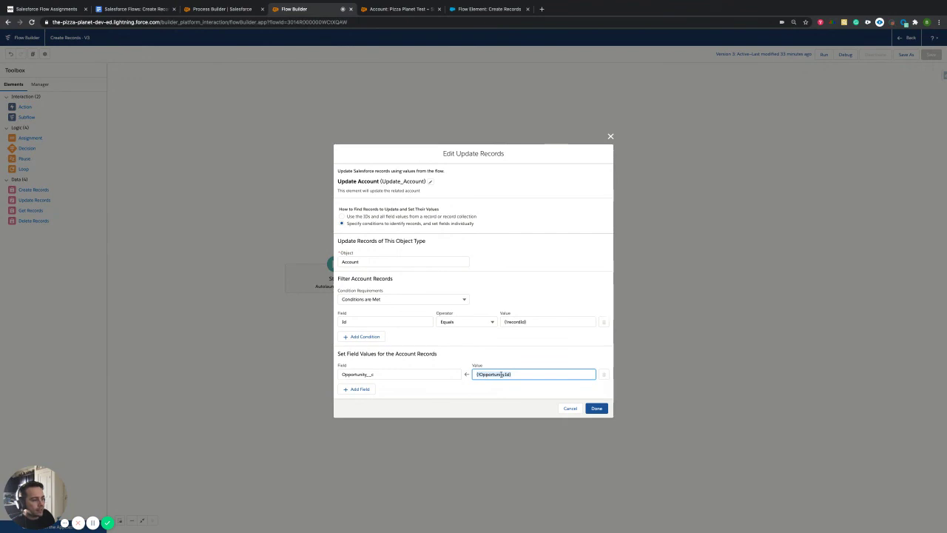
pyautogui.click(389, 374)
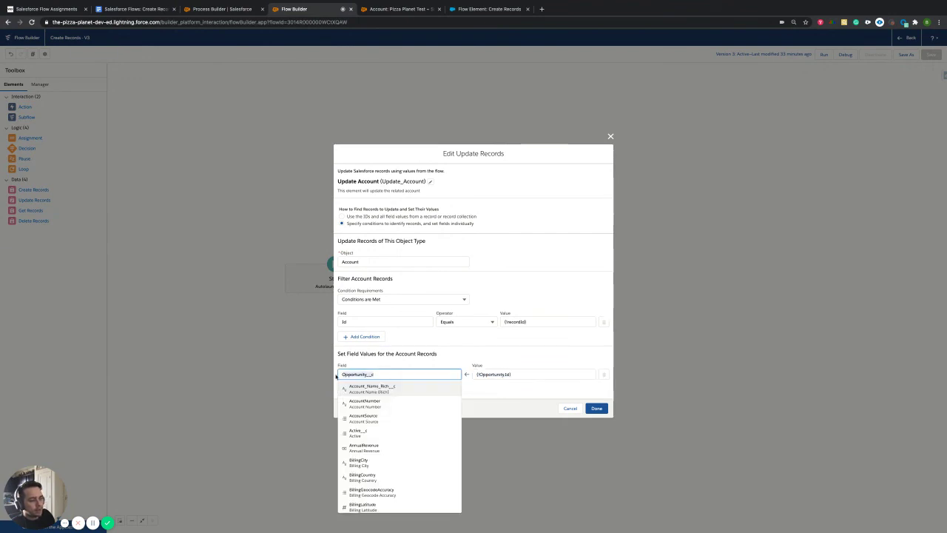
pyautogui.click(483, 398)
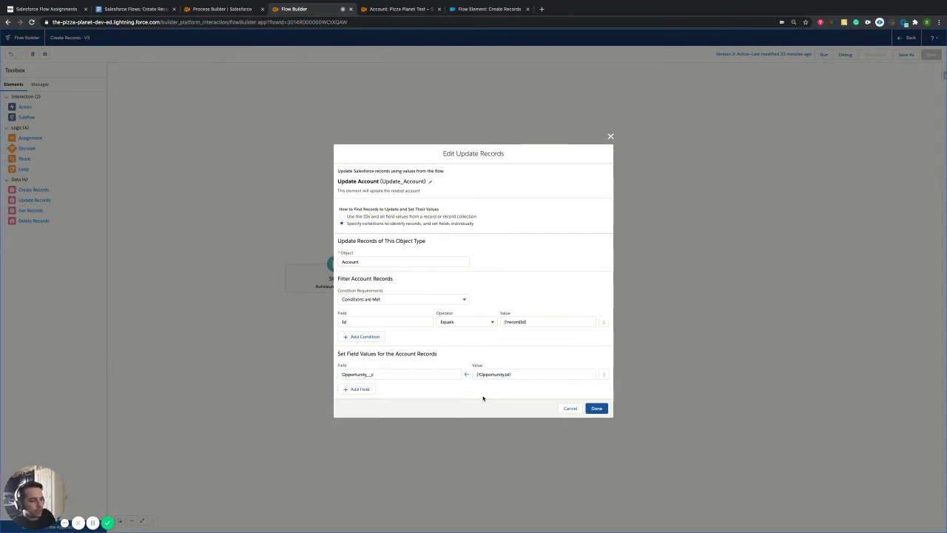
pyautogui.click(596, 407)
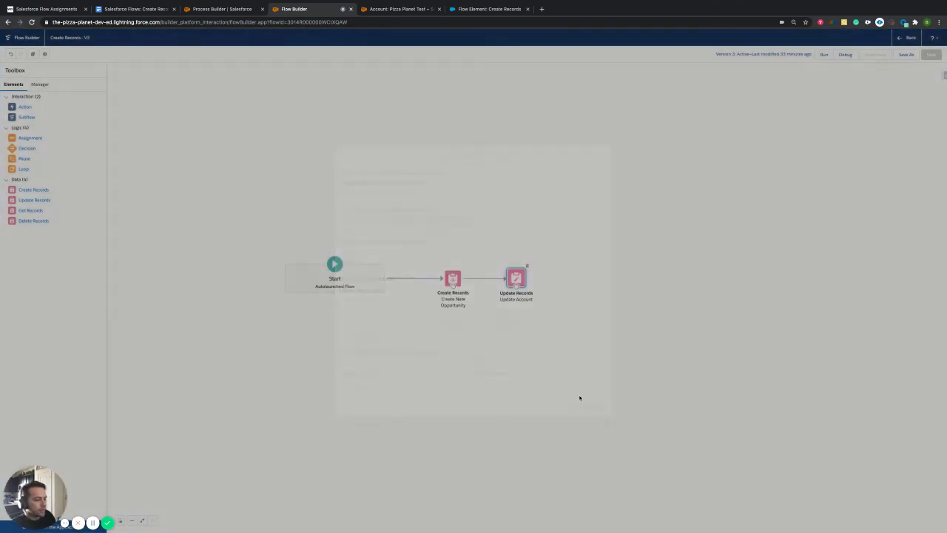
# Recheck the manually assigned opportunity ID variable in Create New Opportunity and the field assignment in Update Account, confirming both elements
pyautogui.doubleClick(453, 278)
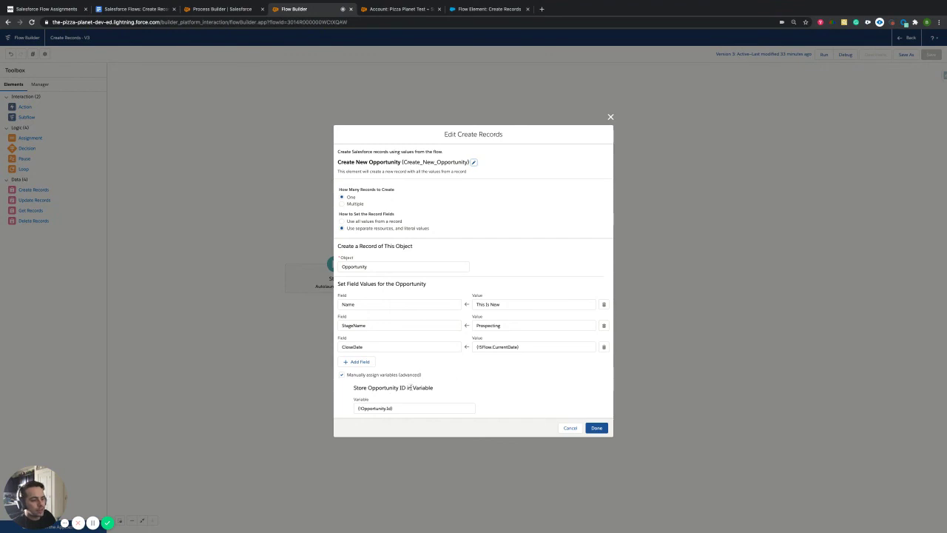
pyautogui.moveTo(348, 375); pyautogui.dragTo(396, 376)
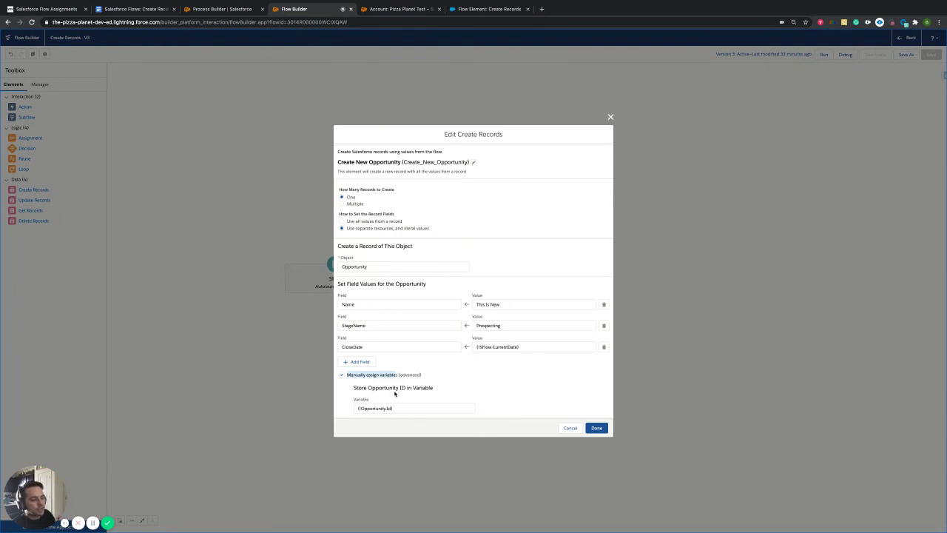
pyautogui.moveTo(368, 386); pyautogui.dragTo(408, 387)
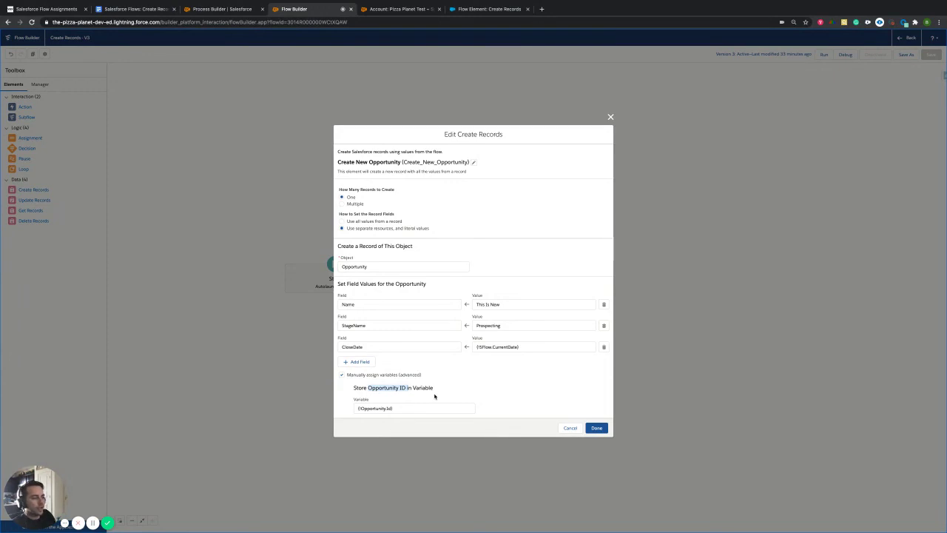
pyautogui.click(597, 428)
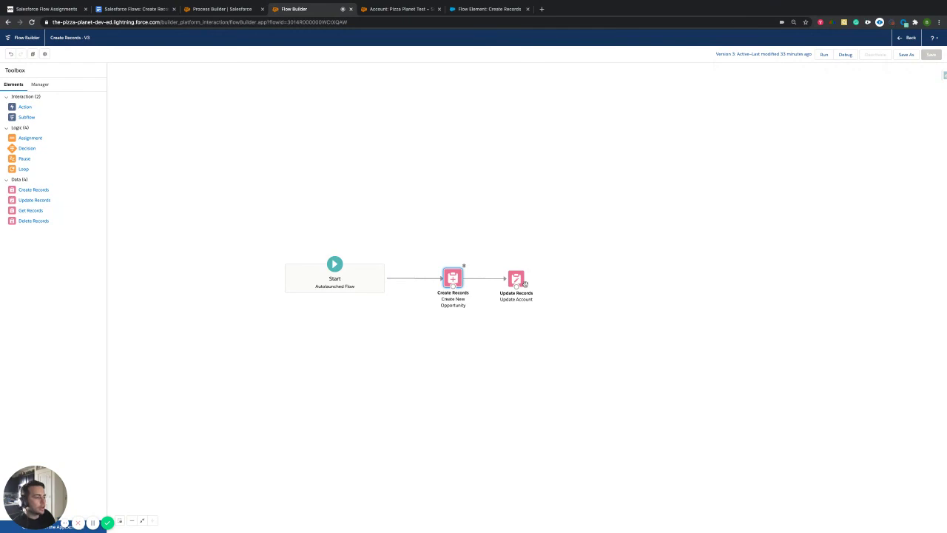
pyautogui.doubleClick(517, 280)
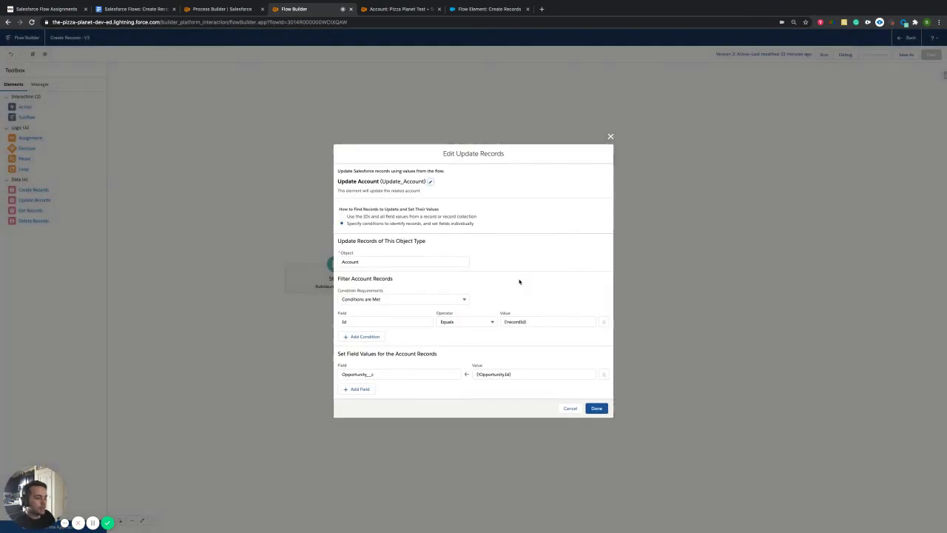
pyautogui.click(596, 407)
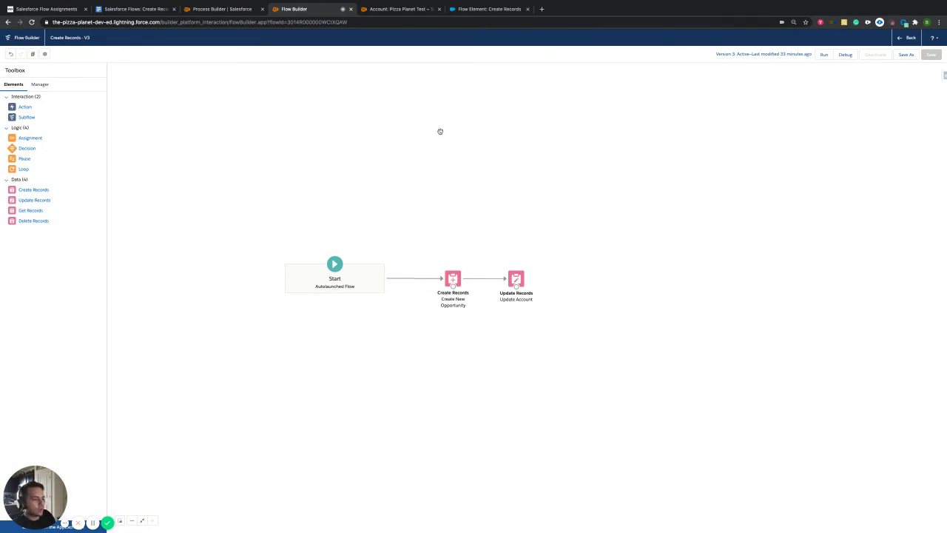
# Check the Create Opportunity flow action in Process Builder and switch to the Pizza Planet Test account page
pyautogui.click(235, 9)
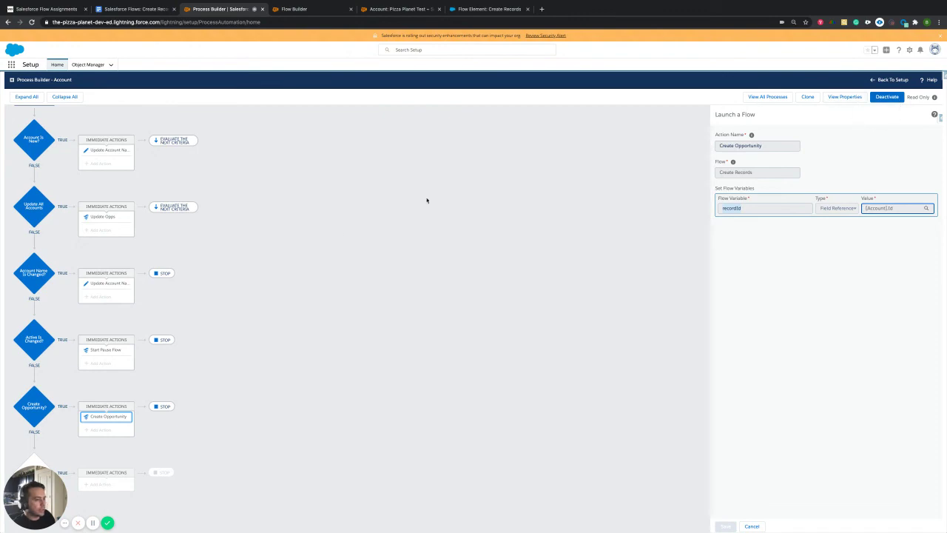
pyautogui.click(396, 9)
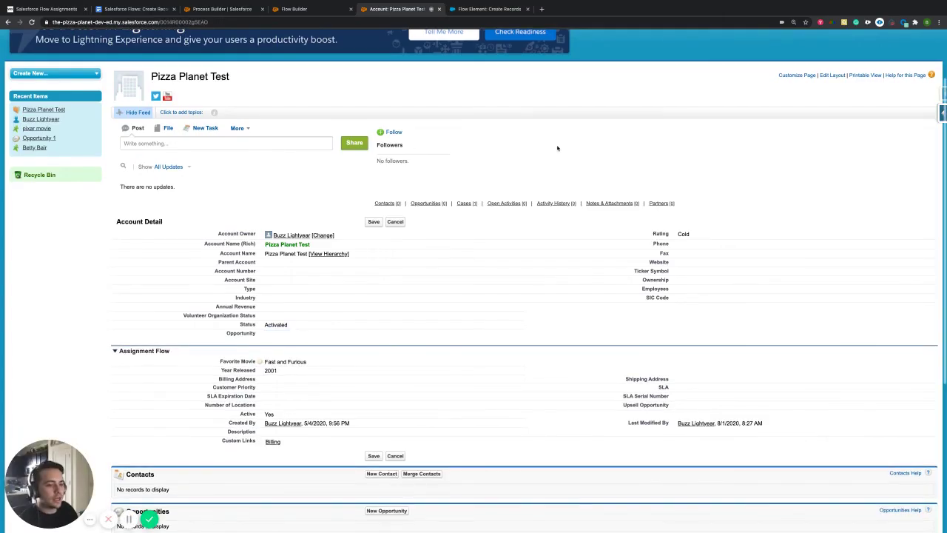
# Reload the Pizza Planet Test account page, set the account's Rating to Hot, and save the record
pyautogui.scroll(-1, 547, 144)
pyautogui.click(30, 22)
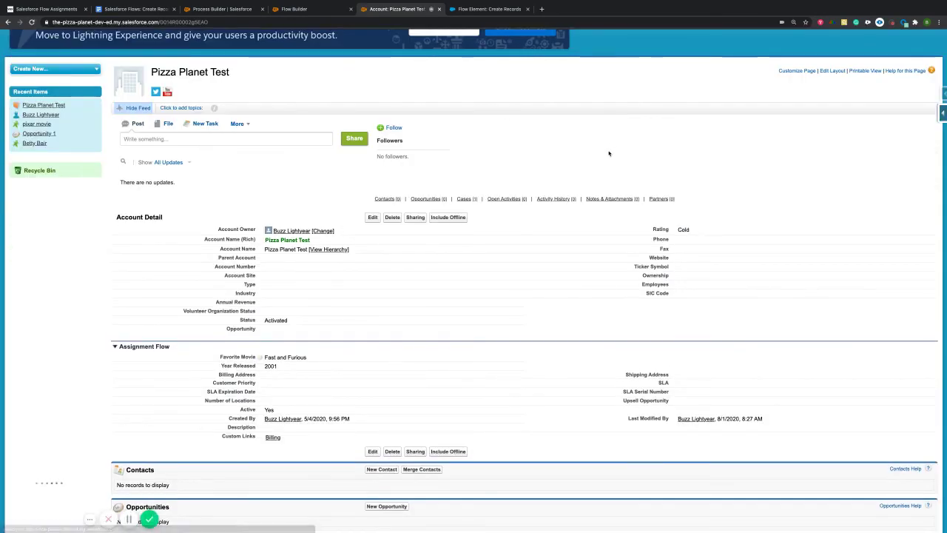
pyautogui.doubleClick(700, 230)
pyautogui.click(699, 230)
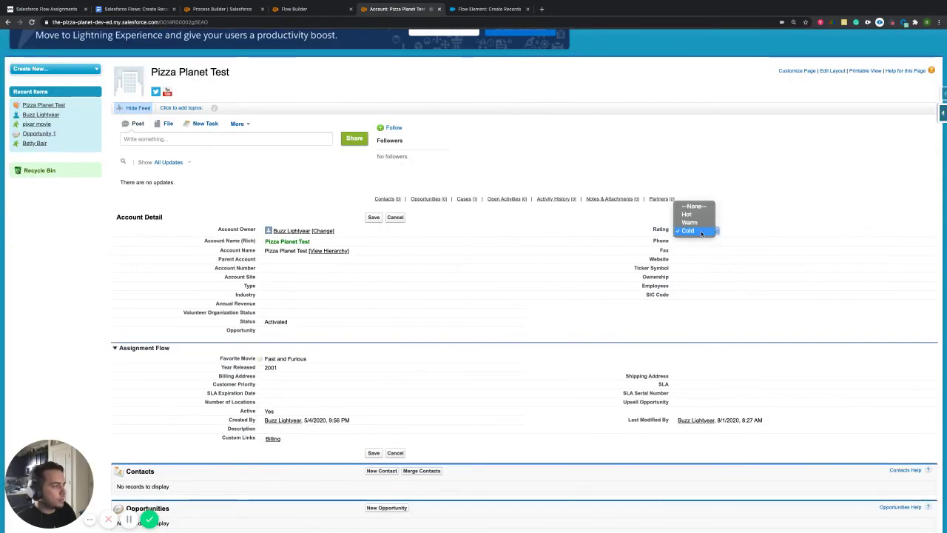
pyautogui.click(700, 215)
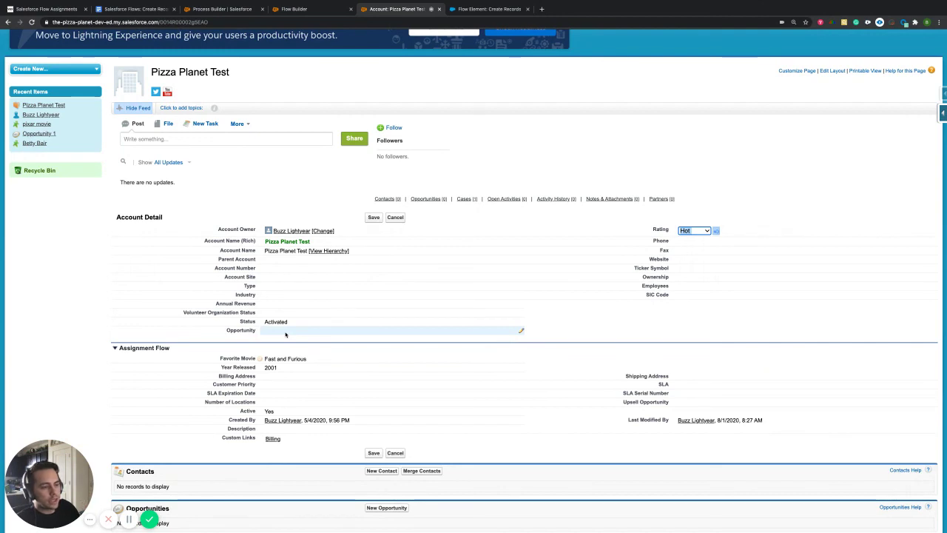
pyautogui.click(329, 210)
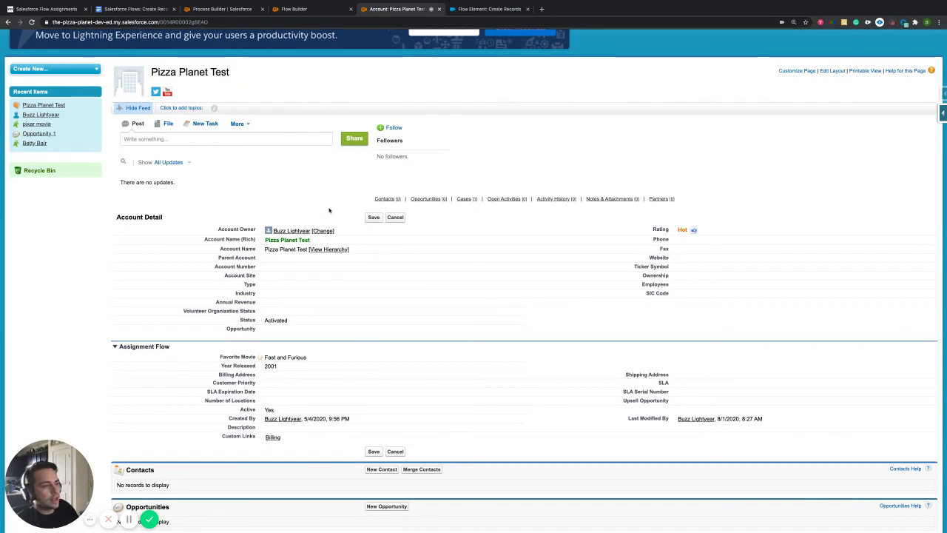
pyautogui.scroll(-1, 329, 211)
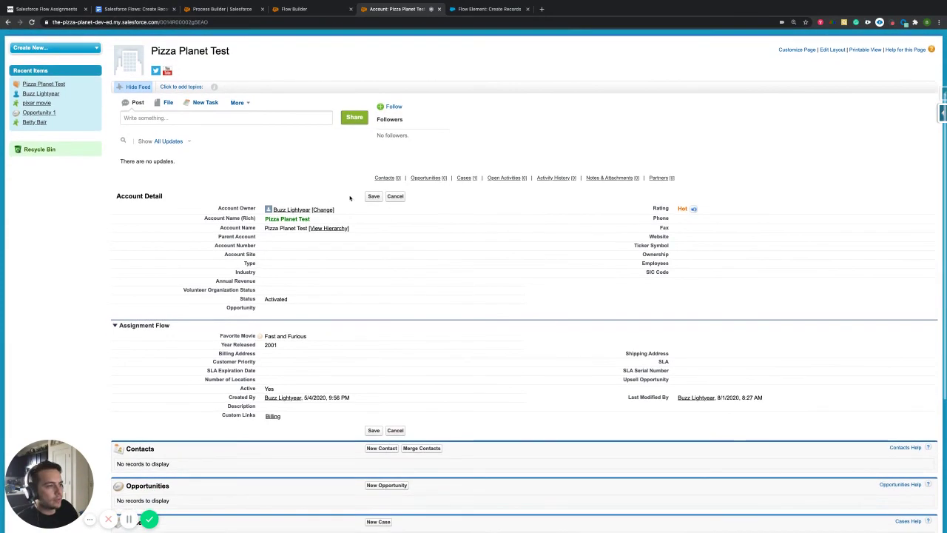
pyautogui.click(374, 196)
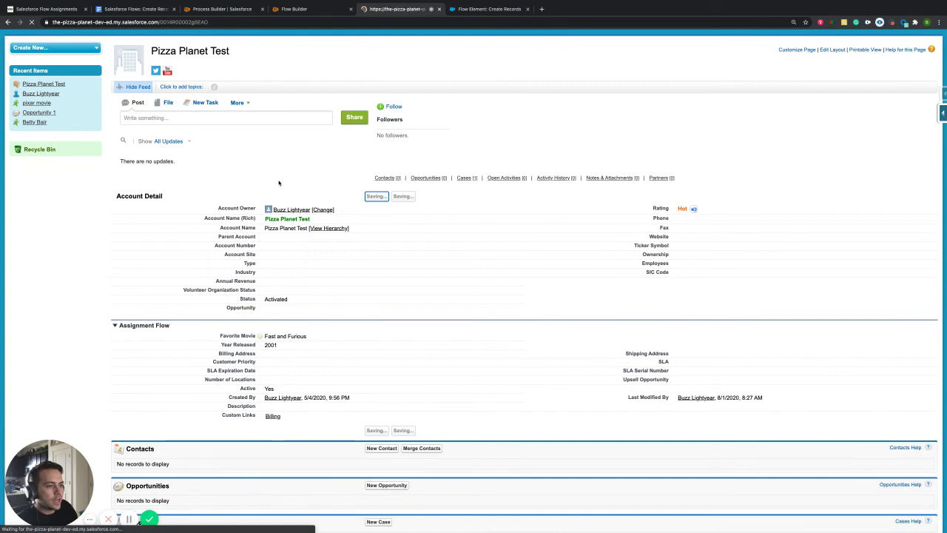
# Check the account's Opportunity lookup field and open the linked opportunity record
pyautogui.scroll(-1, 290, 375)
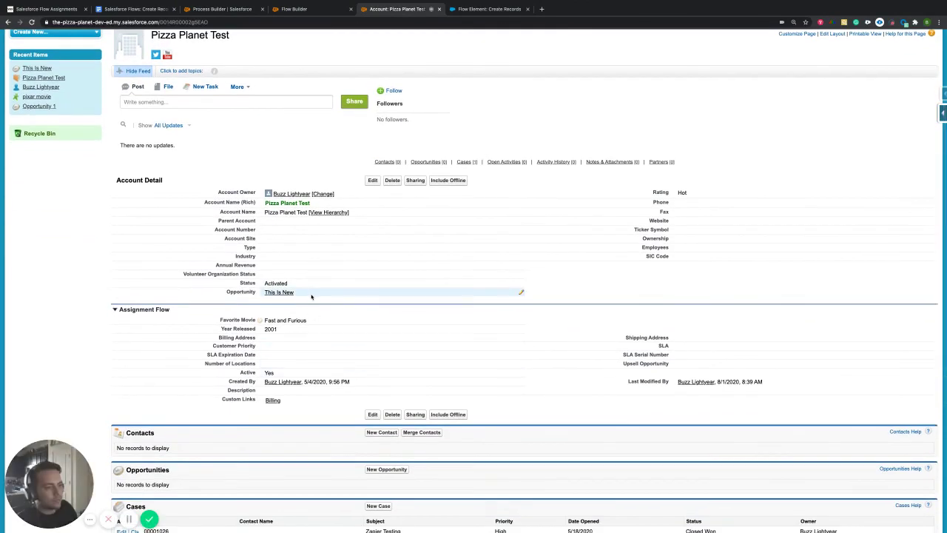
pyautogui.moveTo(312, 296); pyautogui.dragTo(263, 293)
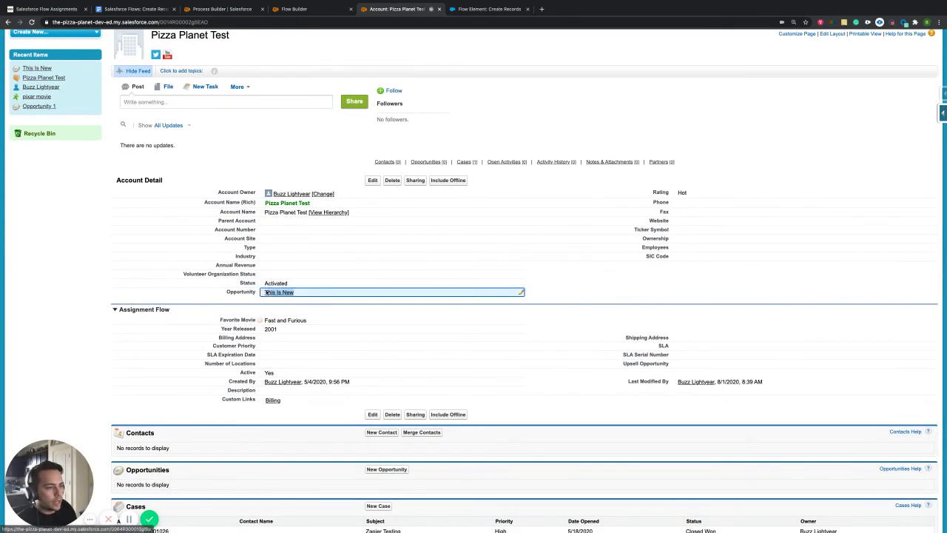
pyautogui.click(580, 287)
pyautogui.scroll(-1, 311, 296)
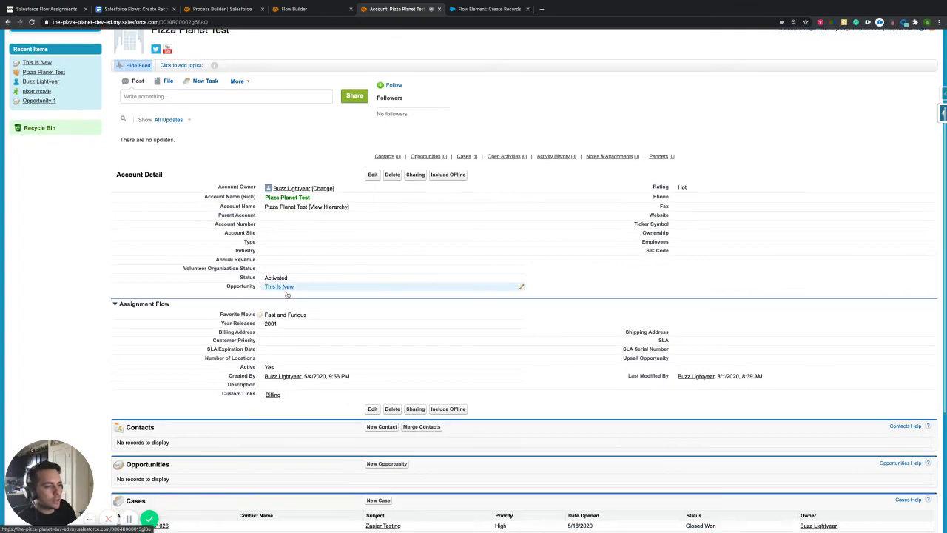
pyautogui.click(281, 287)
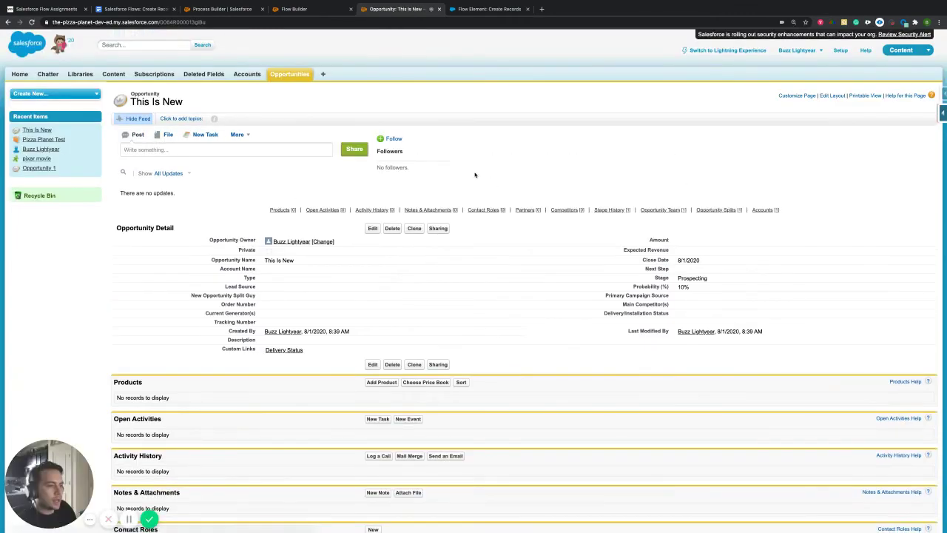
# Check the opportunity's name and close date, and search the page for "close"
pyautogui.doubleClick(294, 261)
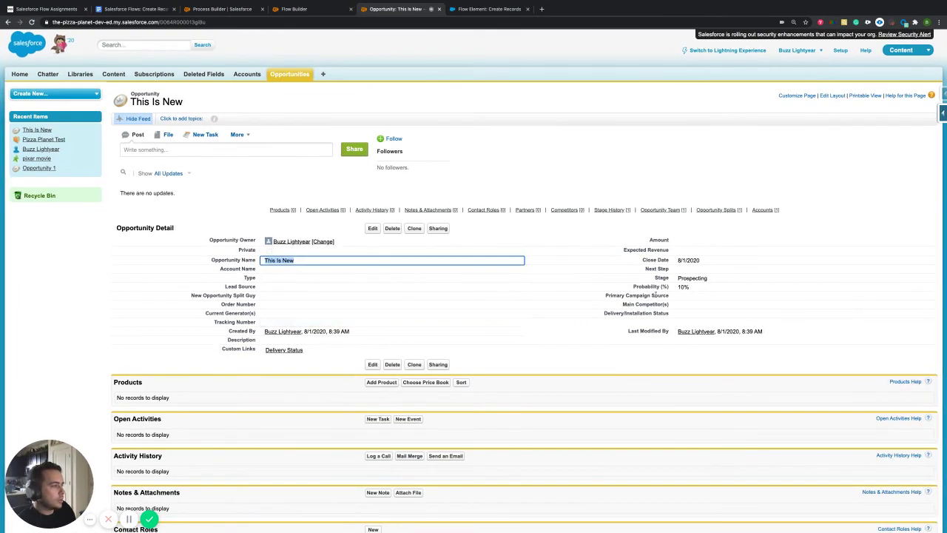
pyautogui.moveTo(698, 261); pyautogui.dragTo(675, 263)
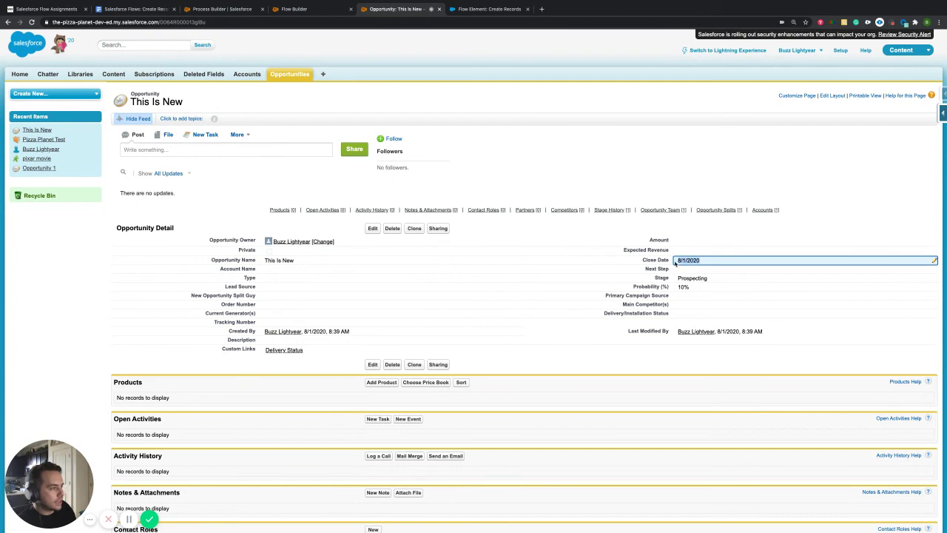
pyautogui.click(488, 231)
pyautogui.press('super+f')
pyautogui.write('close')
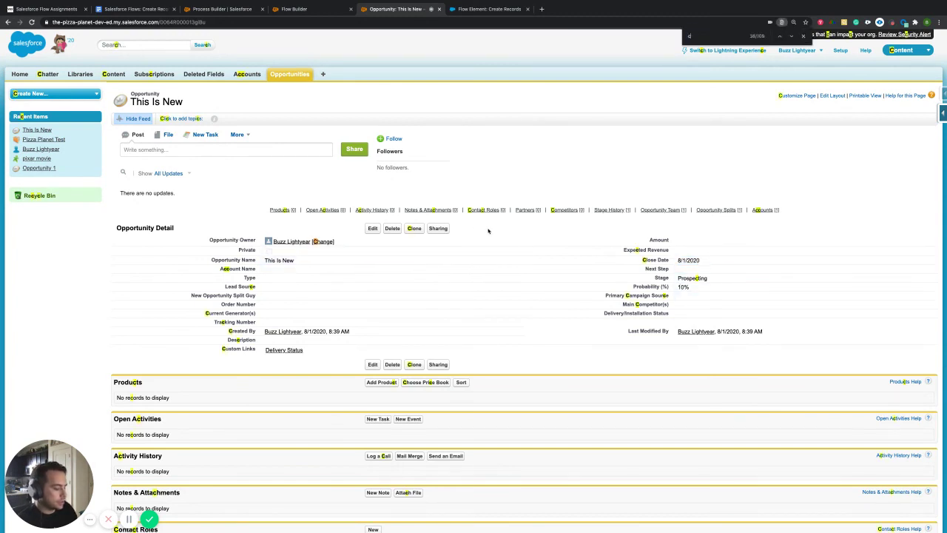